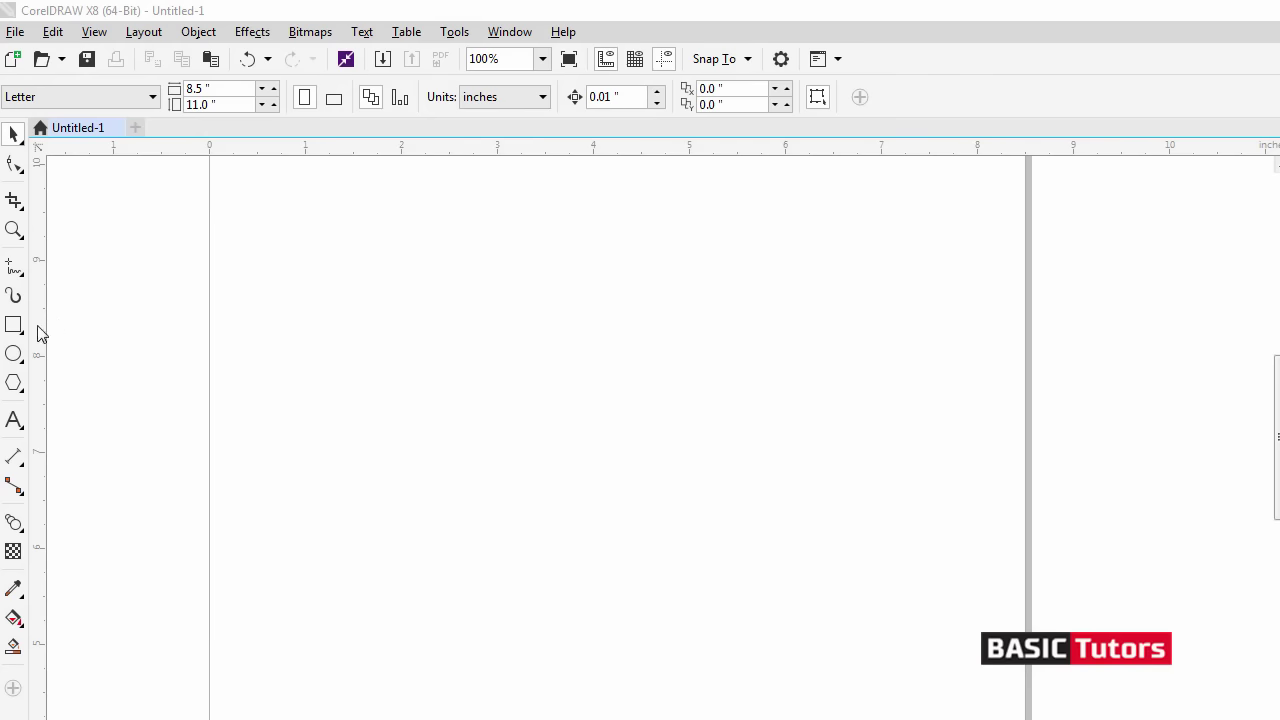
- Draw a rectangle about 1 by 2.83 inches, convert it to curves and bow its bottom edge down into a shallow arc
left_click(14, 325)
left_click_drag(556, 251, 652, 522)
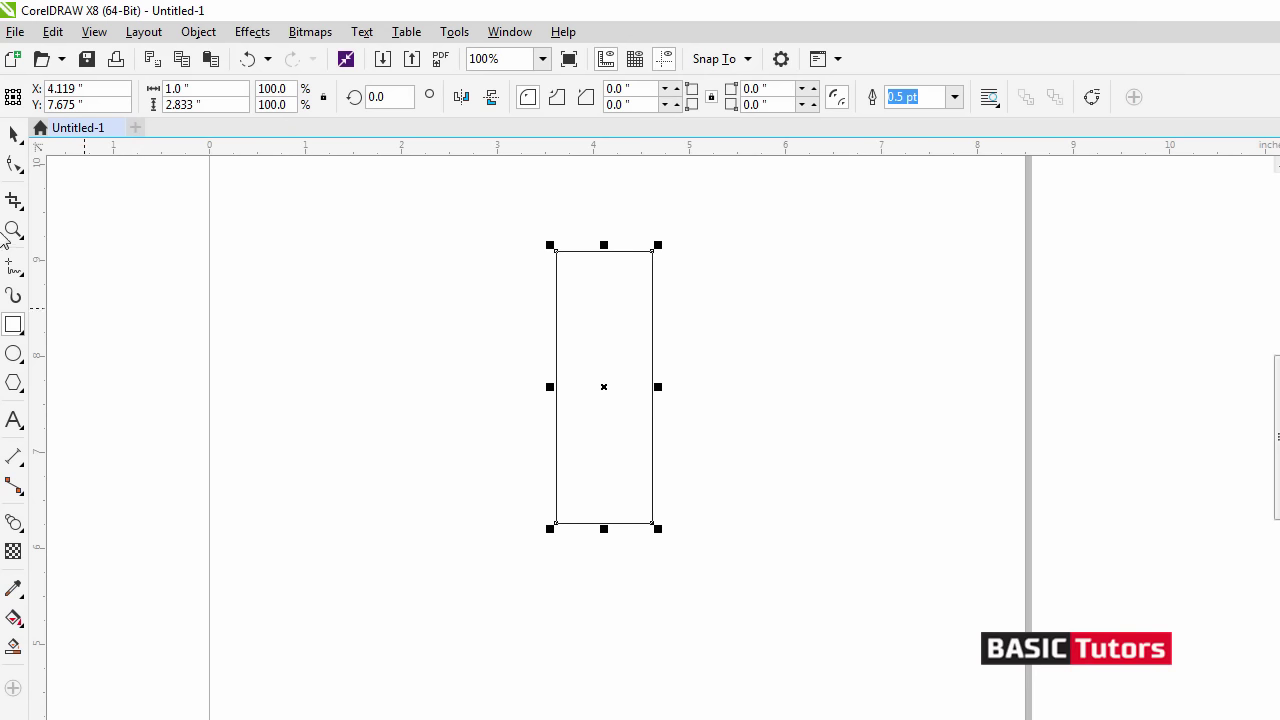
left_click(211, 32)
key("Escape")
left_click(14, 164)
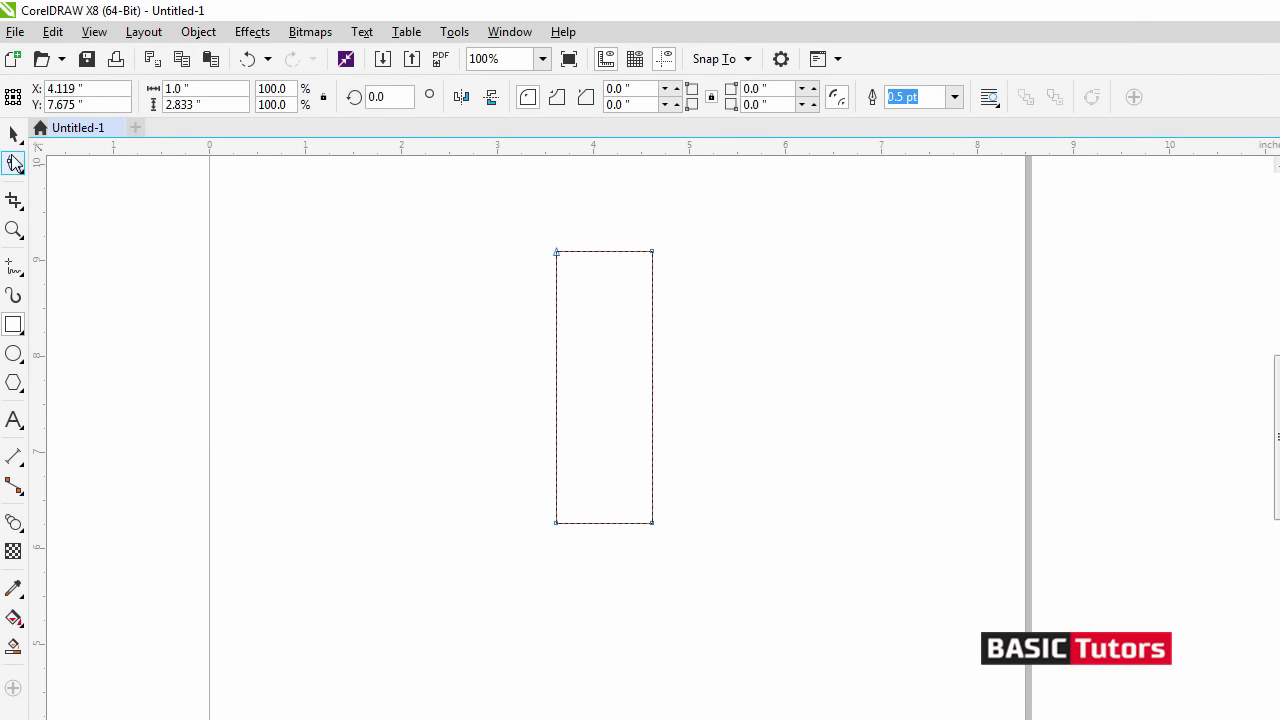
right_click(594, 523)
left_click(672, 251)
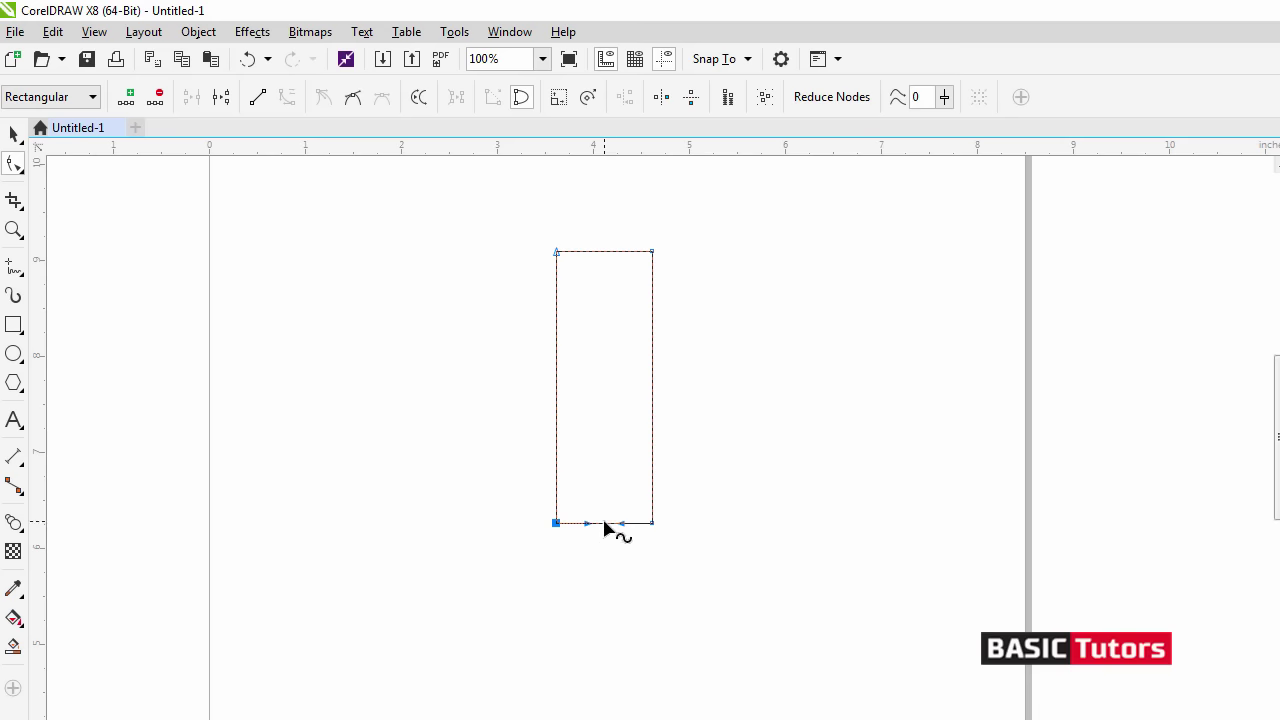
left_click_drag(605, 527, 607, 542)
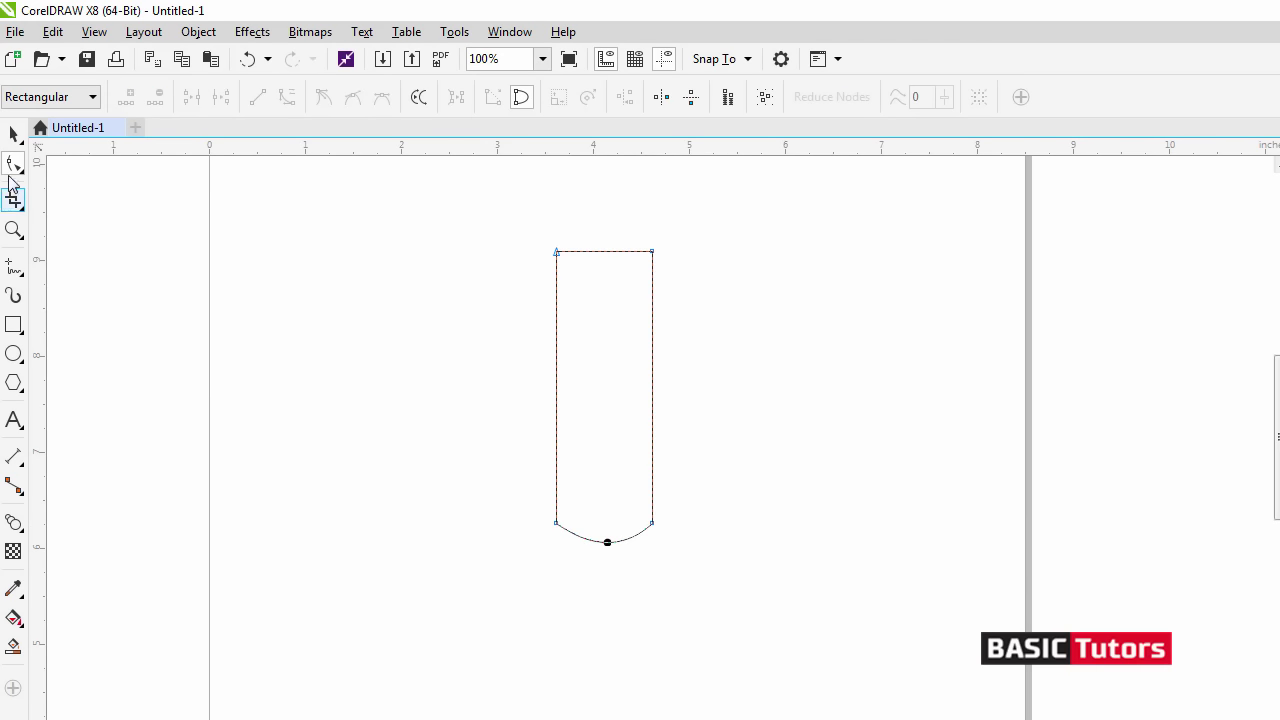
- Duplicate the rounded shape and raise the copy's two bottom nodes to about 7.5 inches on the vertical ruler
left_click(13, 135)
left_click(52, 31)
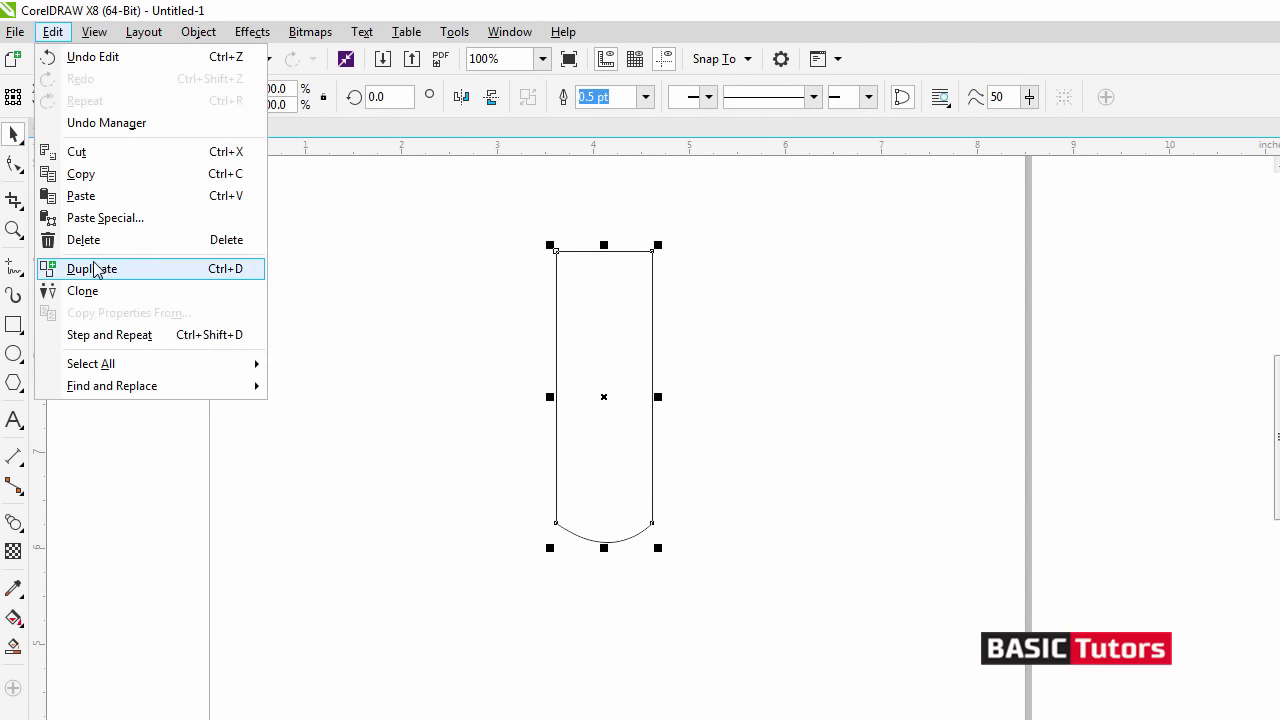
left_click(110, 267)
left_click(13, 165)
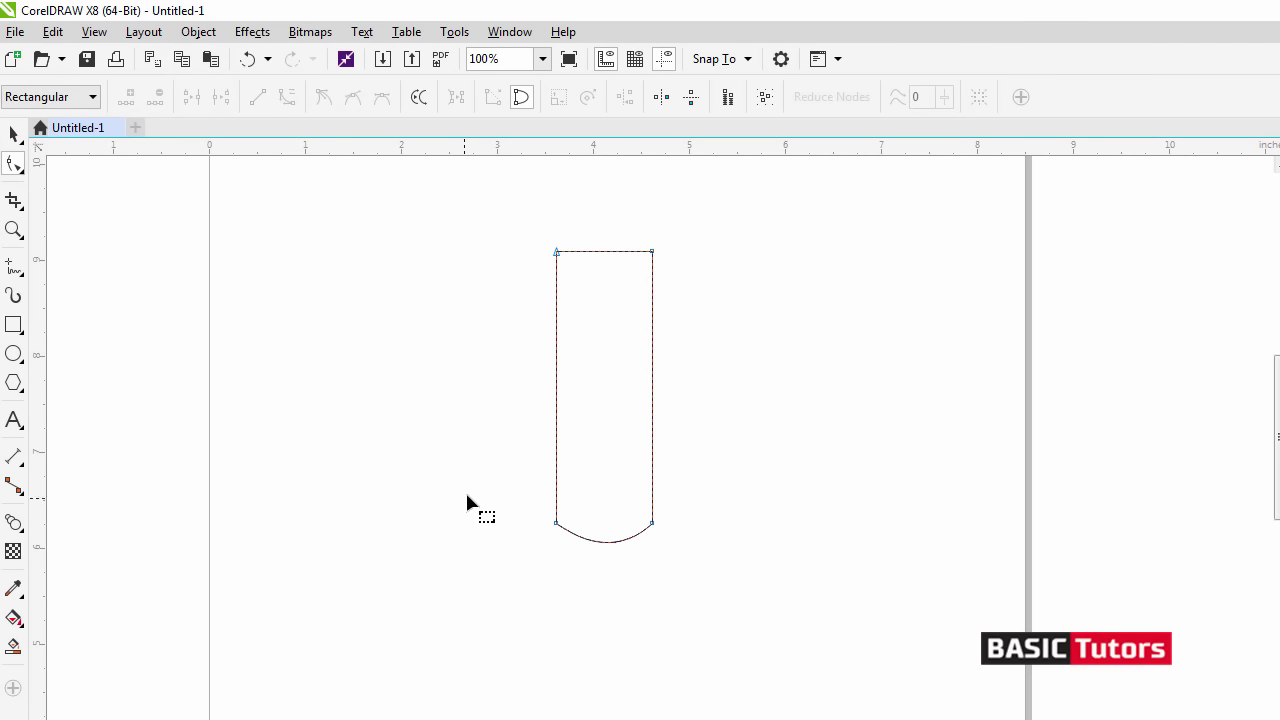
left_click_drag(708, 556, 663, 403)
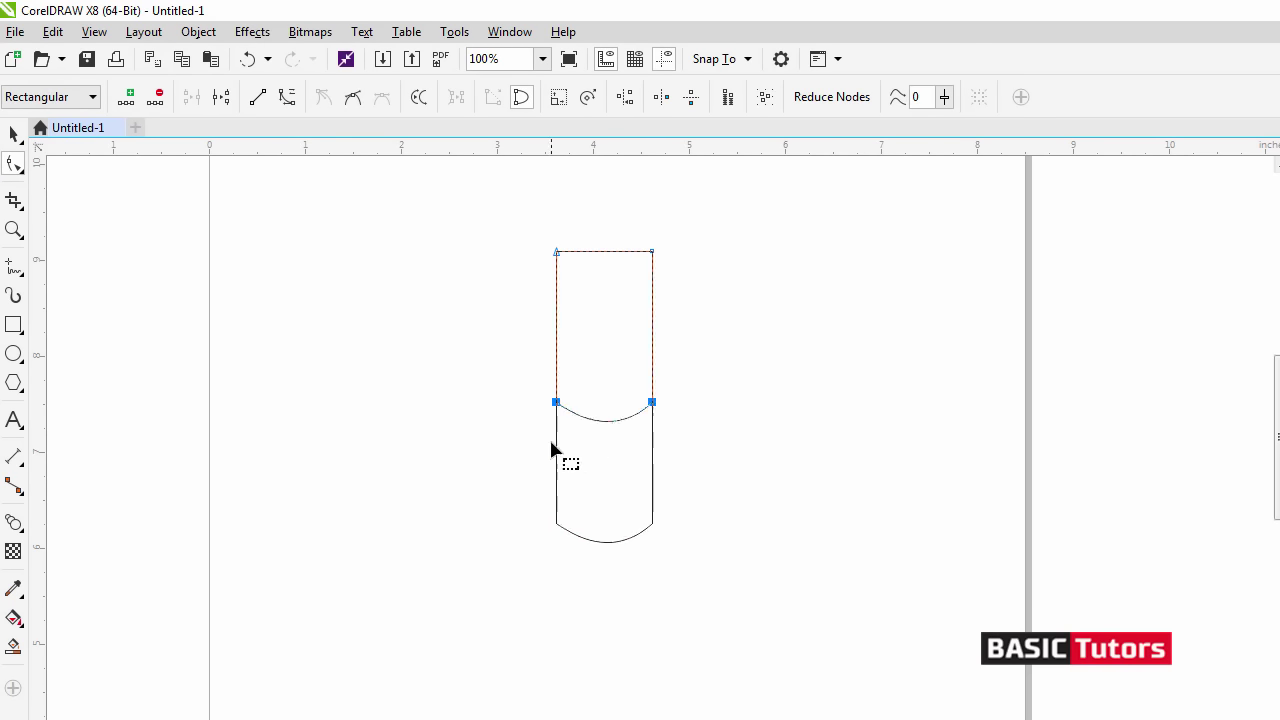
- Add nodes along the shorter copy's bottom curve and move them to form a wave that dips deepest near the right side
left_click(575, 445)
left_click(586, 420)
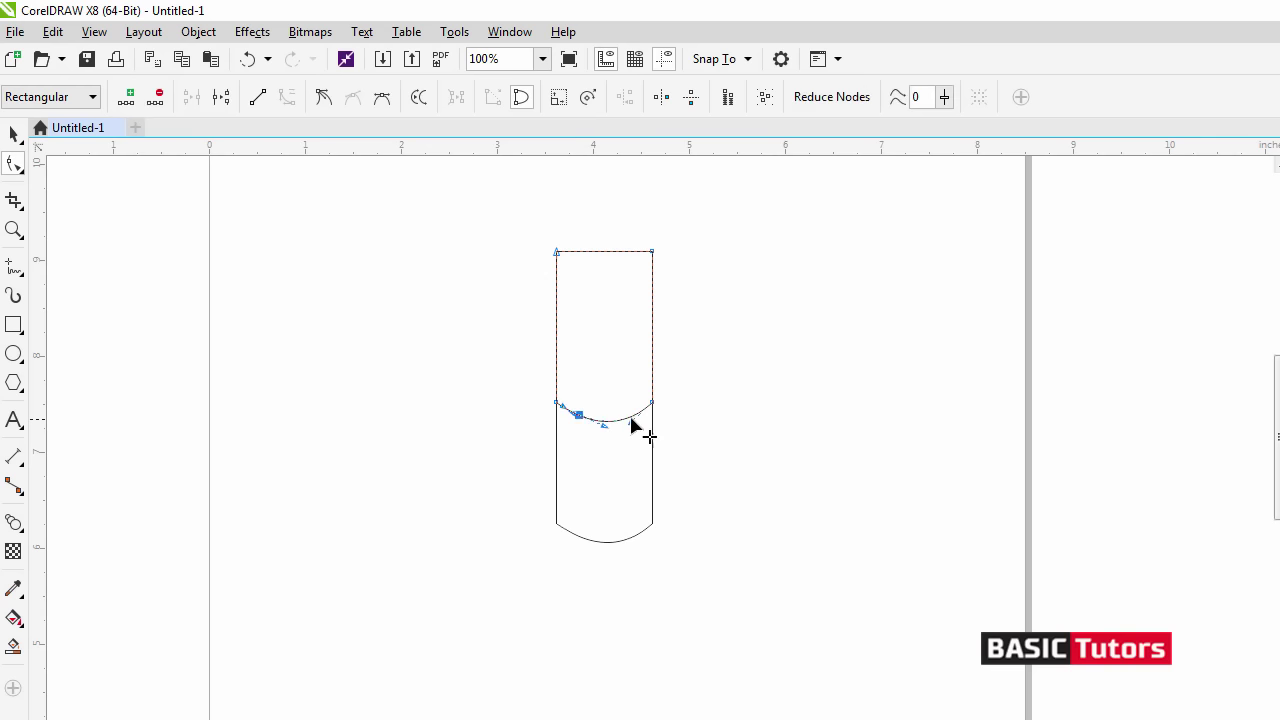
left_click(597, 424)
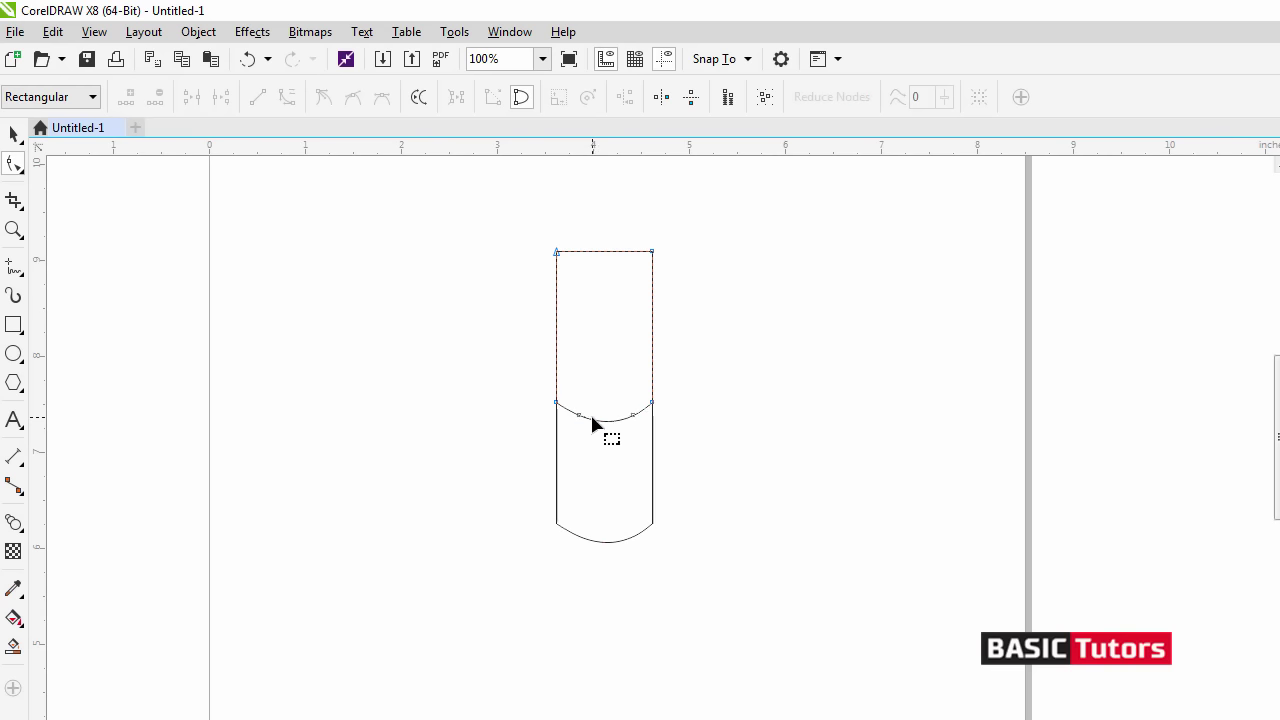
double_click(591, 419)
left_click(607, 434)
left_click_drag(633, 415, 632, 451)
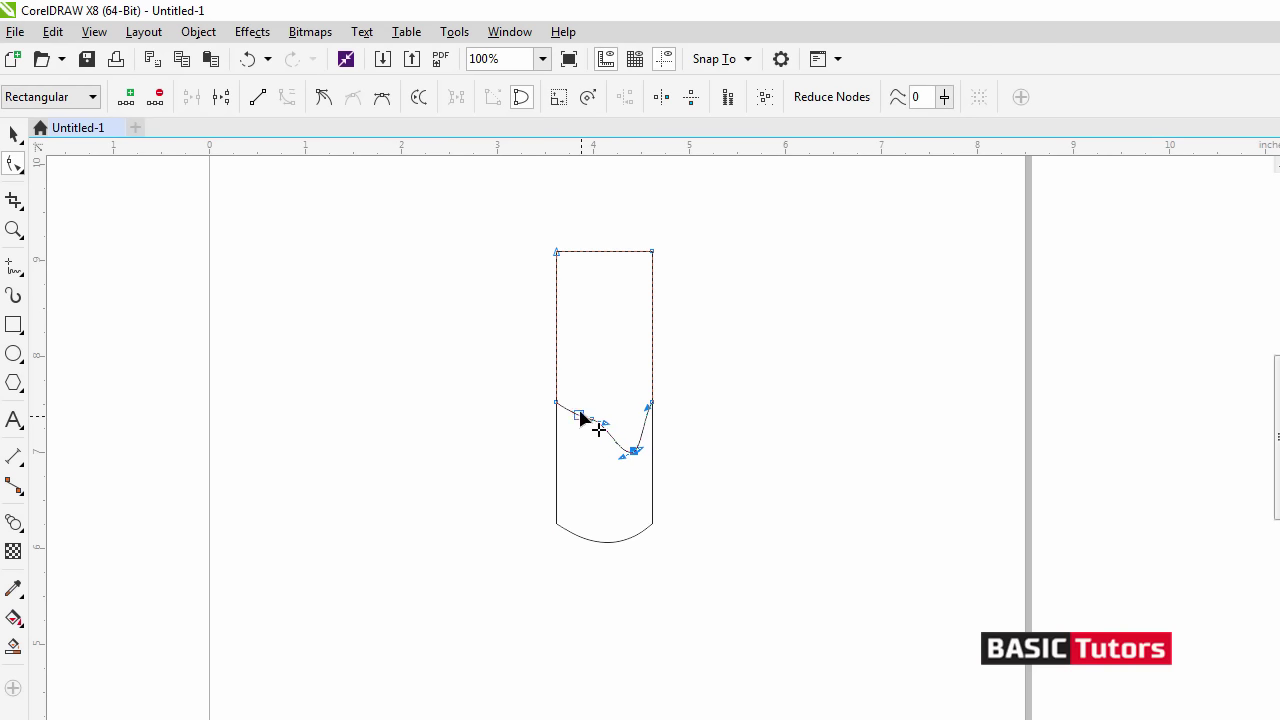
left_click_drag(574, 409, 596, 432)
left_click(628, 441)
left_click(719, 407)
- Round the wave with its curve handles, steepening both ends and making the deep right trough's node symmetrical
scroll(596, 425, "up", 3)
left_click(464, 352)
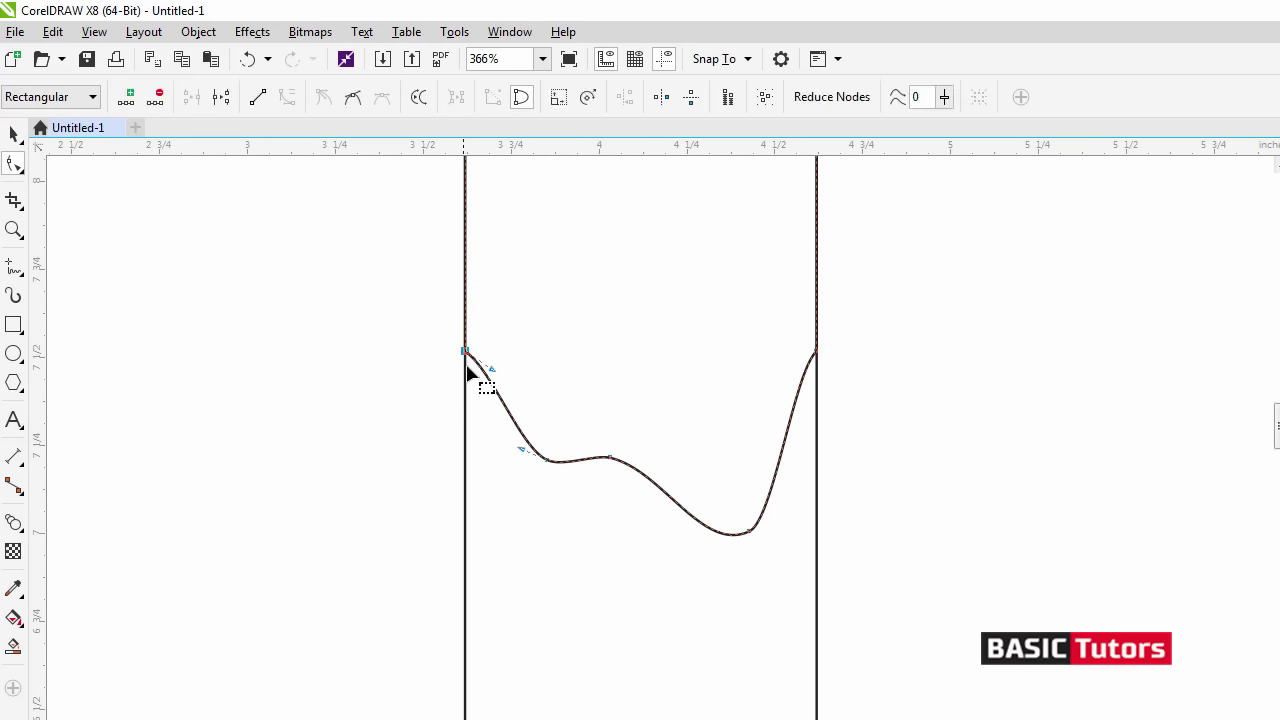
left_click_drag(491, 369, 466, 394)
left_click_drag(547, 460, 598, 440)
left_click_drag(750, 531, 791, 541)
left_click(379, 98)
left_click_drag(794, 371, 808, 404)
left_click_drag(746, 536, 700, 541)
left_click_drag(641, 500, 611, 454)
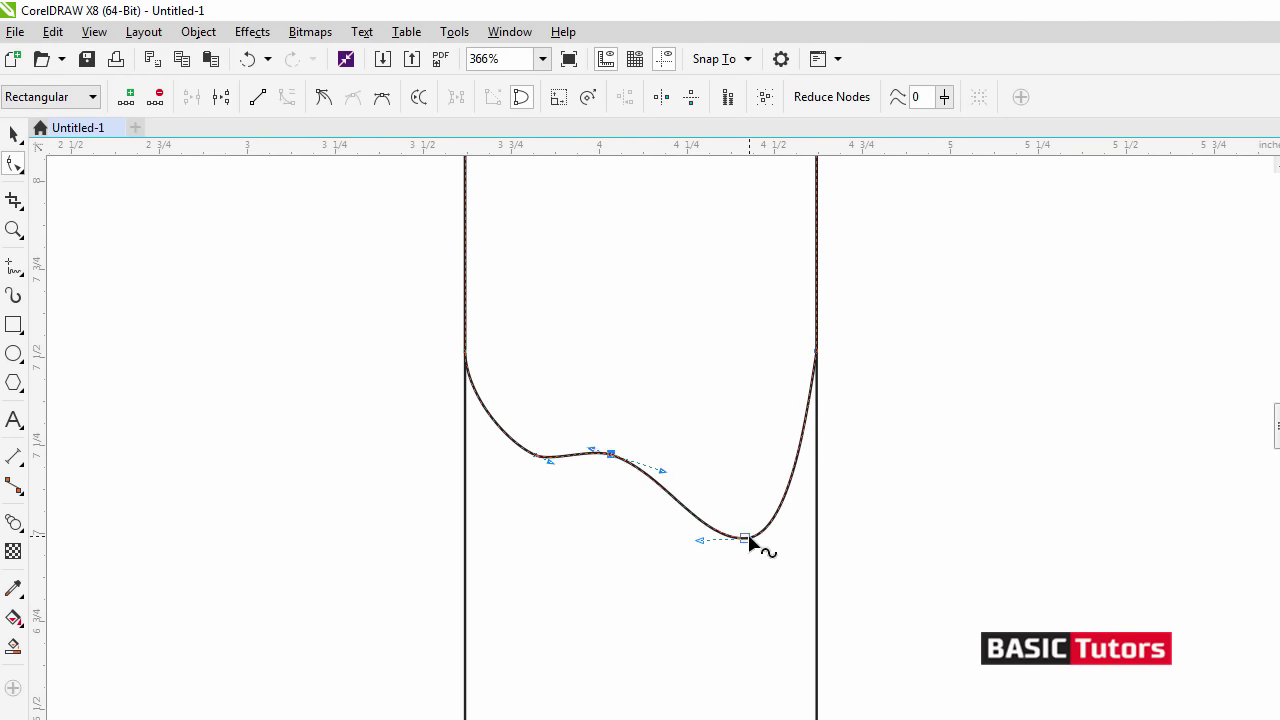
left_click_drag(749, 540, 741, 546)
- Refine the wave's left dip, middle crest and right trough so the curve flows smoothly from side to side
left_click(529, 454)
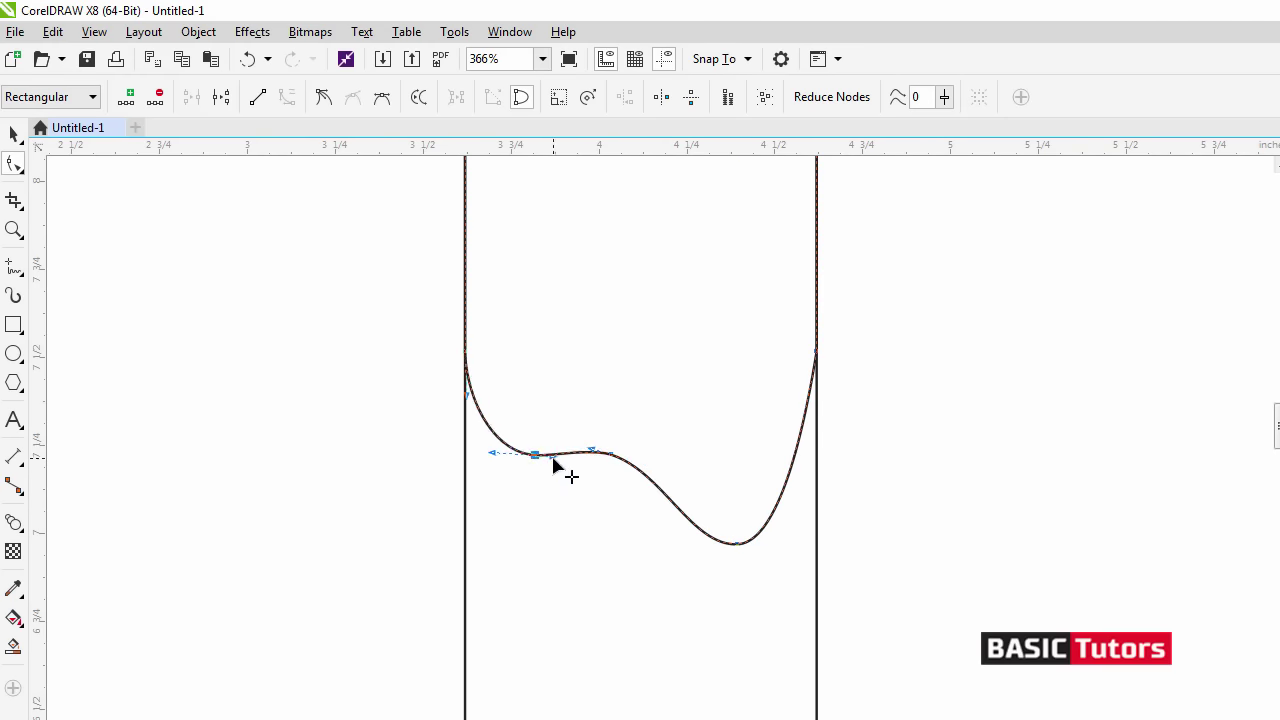
left_click(610, 455)
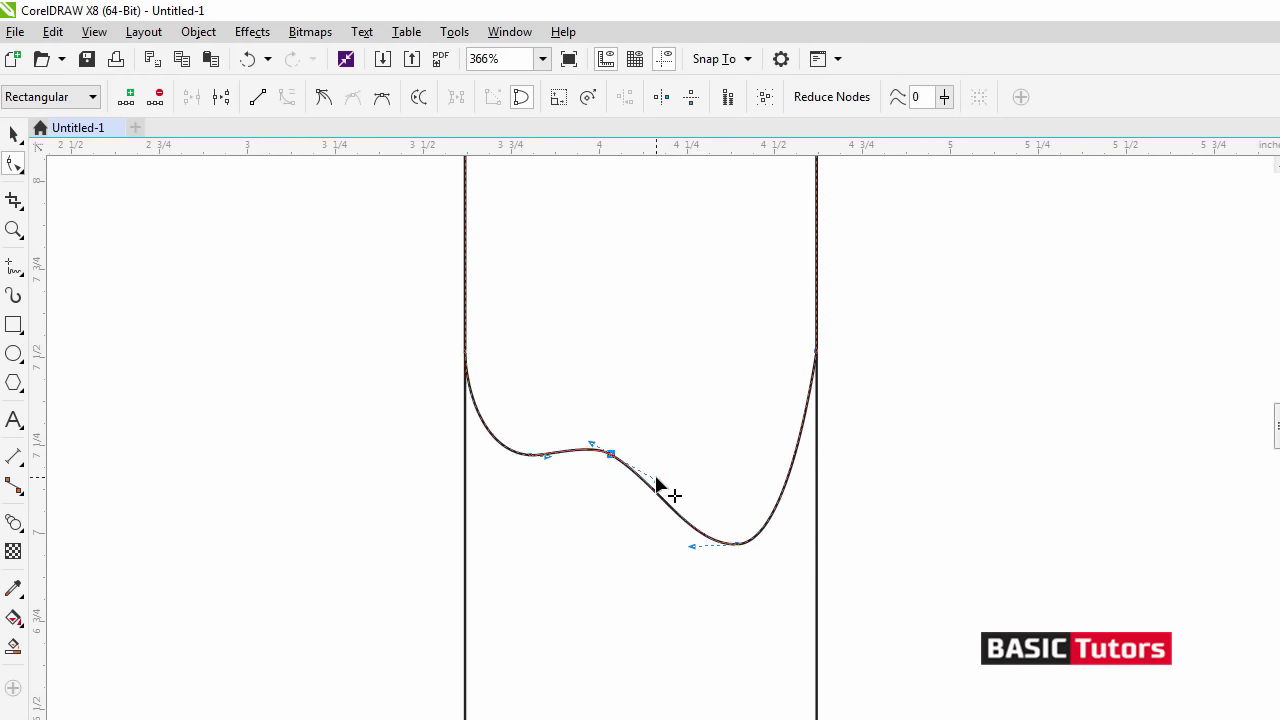
left_click_drag(611, 454, 612, 446)
left_click_drag(737, 544, 789, 548)
key("space")
left_click(891, 491)
scroll(893, 491, "down", 1)
left_click_drag(1277, 440, 1277, 425)
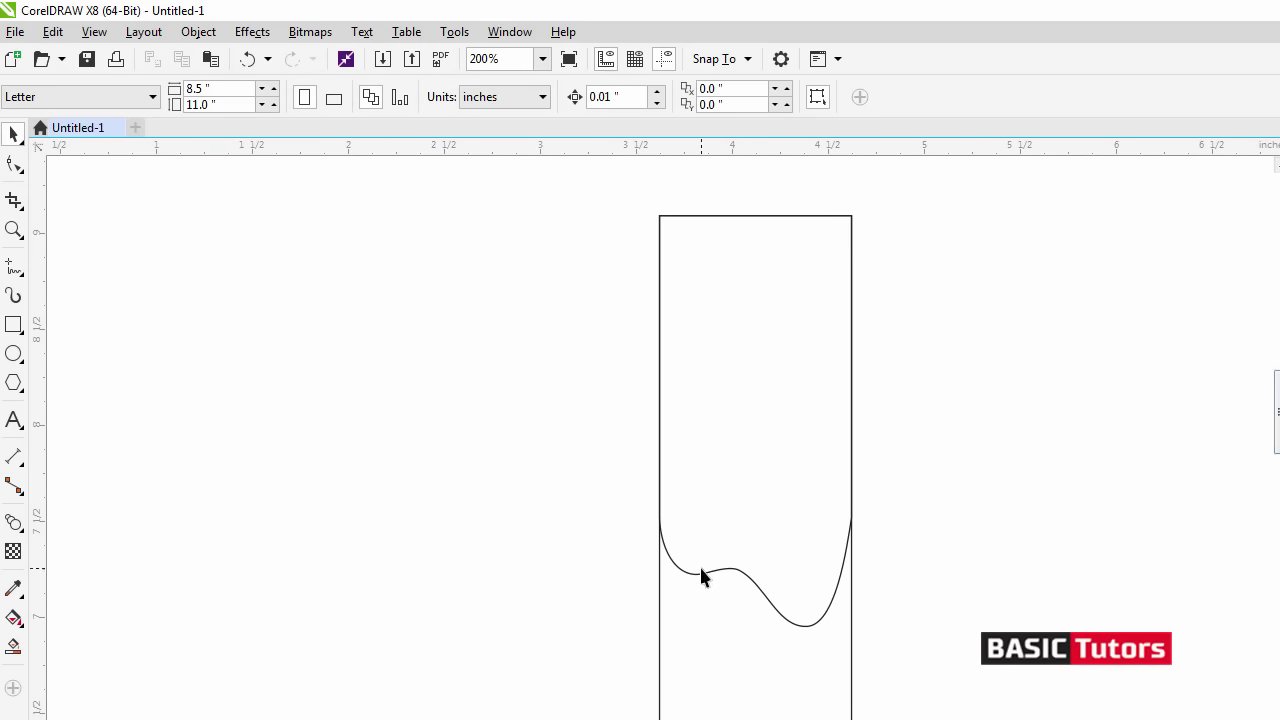
- Duplicate the wavy shape and move all of the copy's wave nodes up, with the end nodes at about 8.5 inches
left_click(701, 576)
left_click(52, 31)
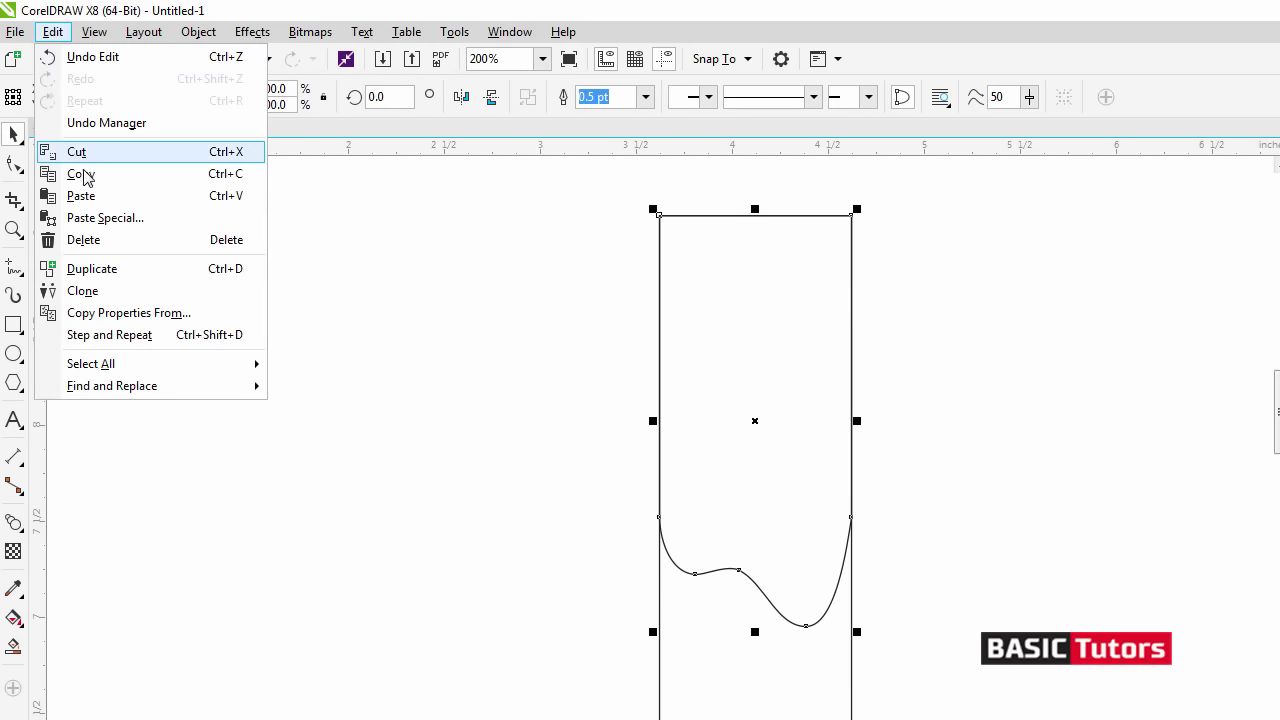
left_click(88, 268)
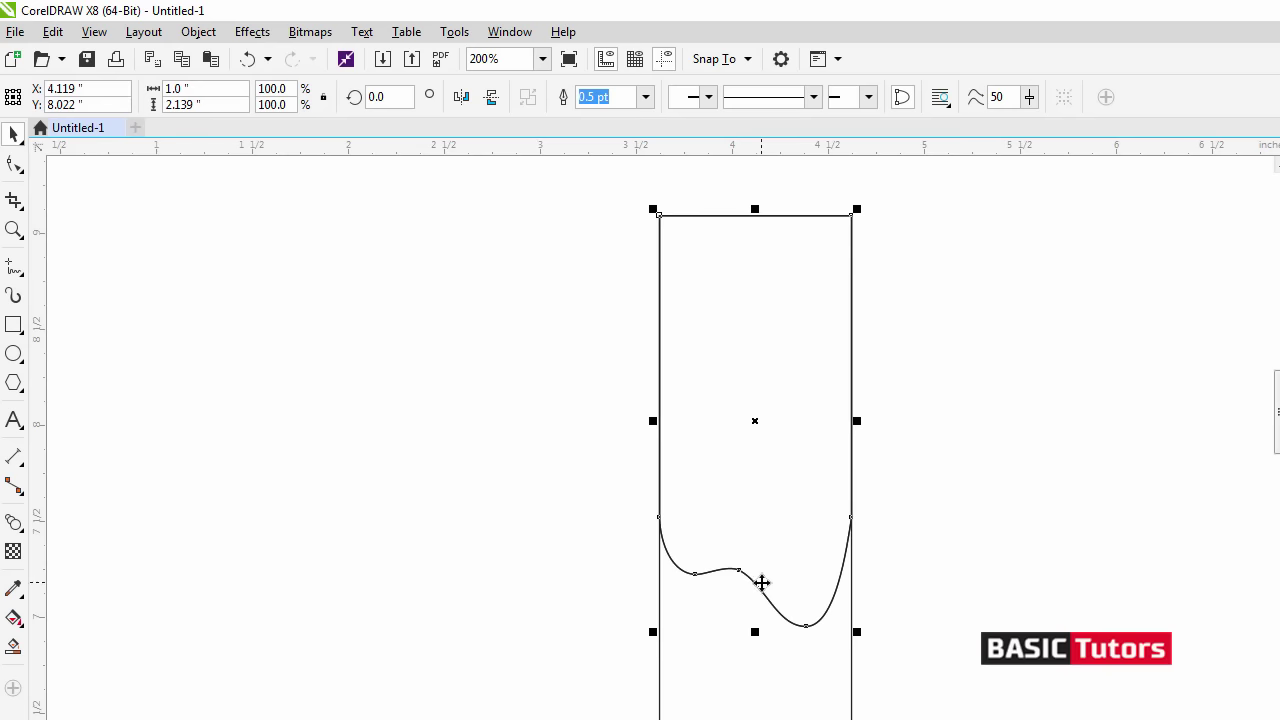
left_click(762, 582)
key("F10")
left_click_drag(900, 655, 900, 652)
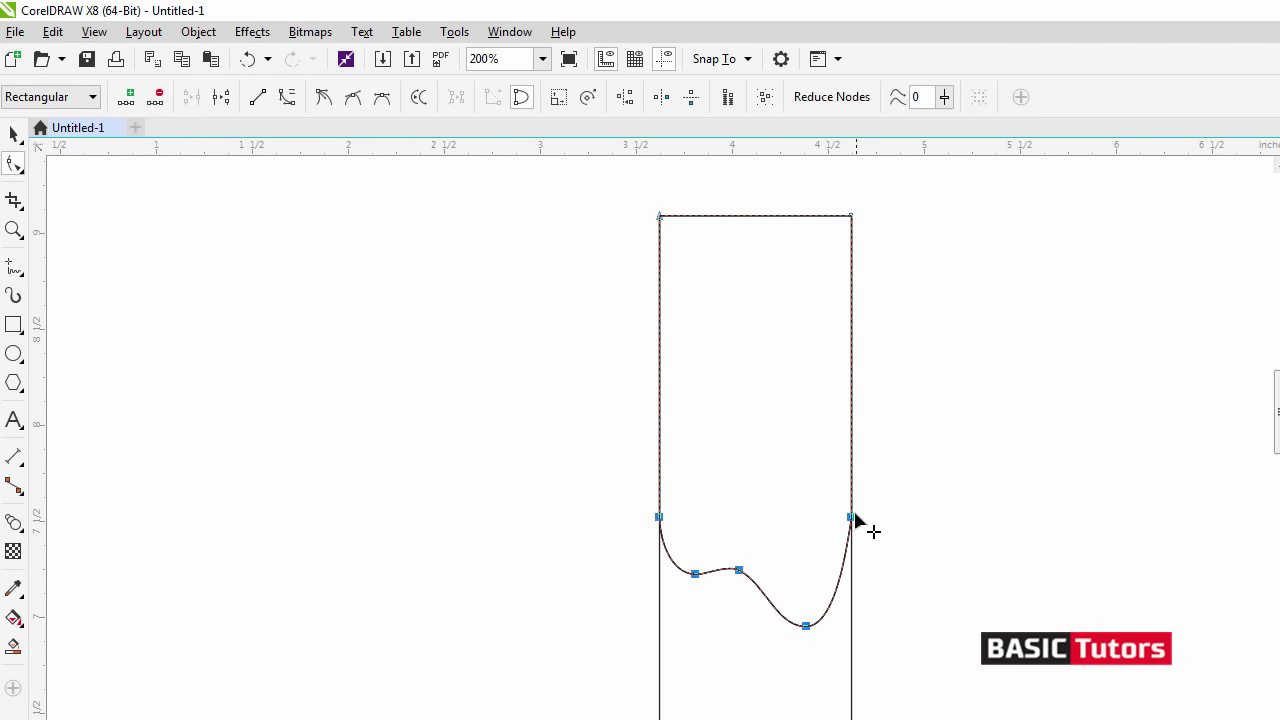
left_click_drag(851, 518, 851, 336)
left_click(924, 390)
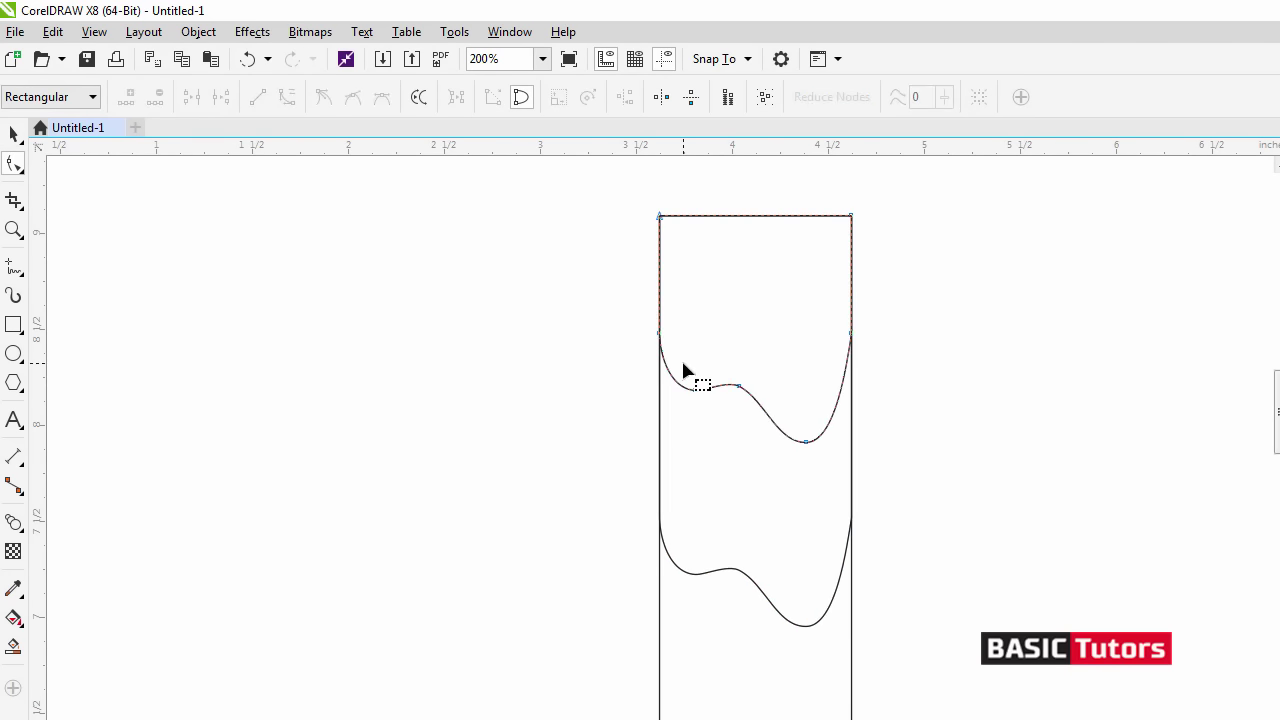
- Reshape the upper copy's wave into one left crest and one right trough, removing the extra middle nodes
left_click_drag(695, 389, 717, 305)
left_click_drag(660, 357, 734, 317)
left_click(716, 305)
left_click(382, 97)
double_click(739, 386)
left_click_drag(804, 444, 797, 429)
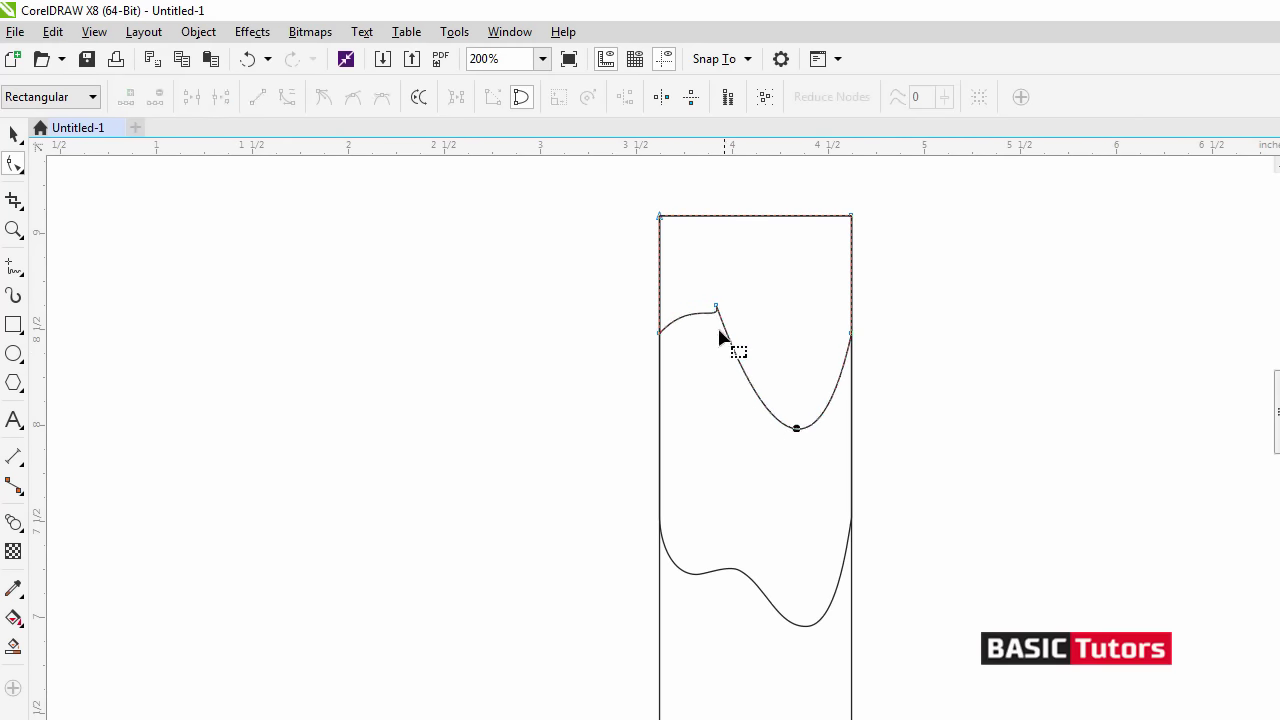
left_click_drag(707, 313, 714, 302)
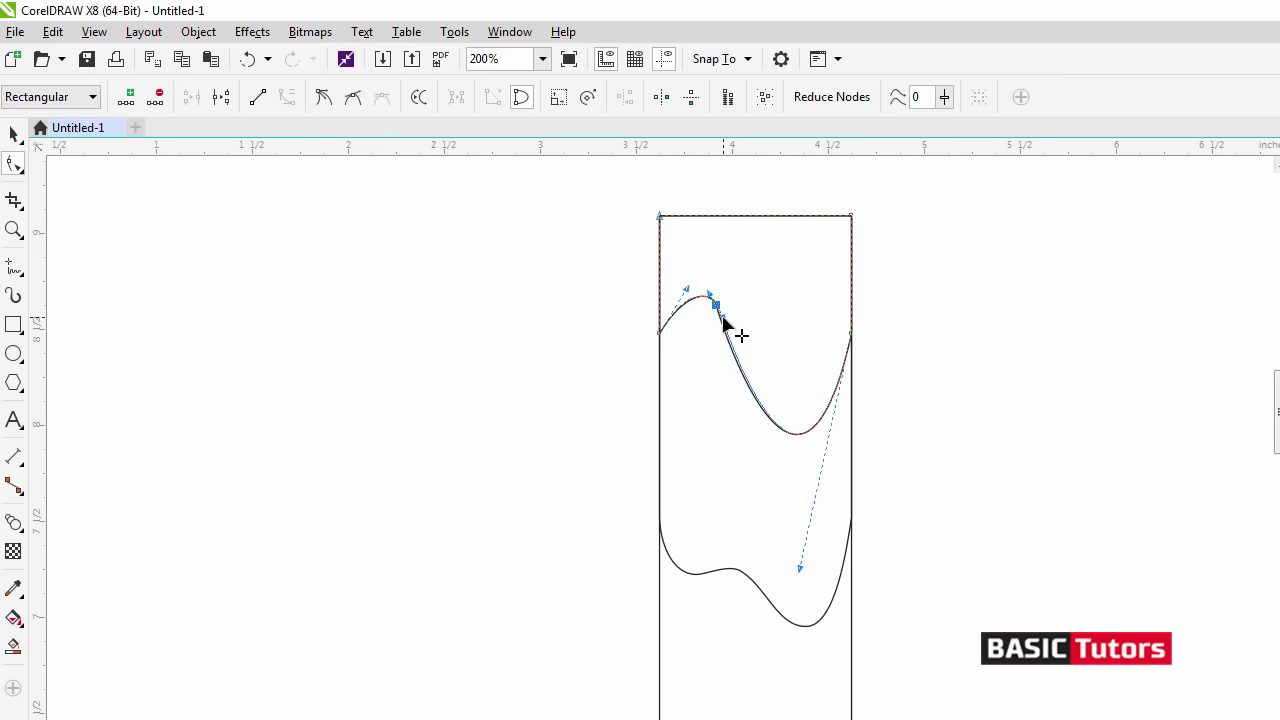
- Lower the upper wave's right end node to about 8 inches and smooth the line into a rounded crest with a gentle slope
left_click_drag(850, 334, 851, 408)
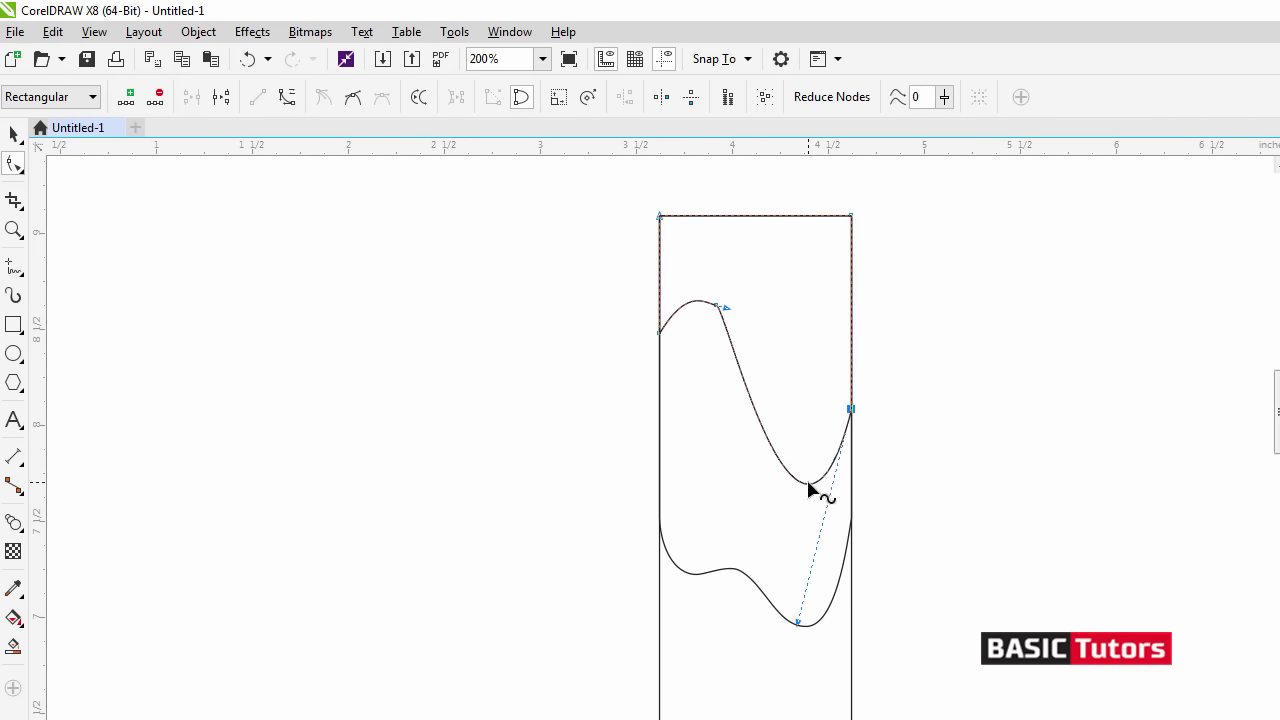
left_click_drag(808, 484, 800, 432)
left_click_drag(704, 317, 712, 296)
left_click_drag(812, 442, 801, 423)
left_click_drag(851, 409, 851, 414)
left_click_drag(769, 471, 762, 443)
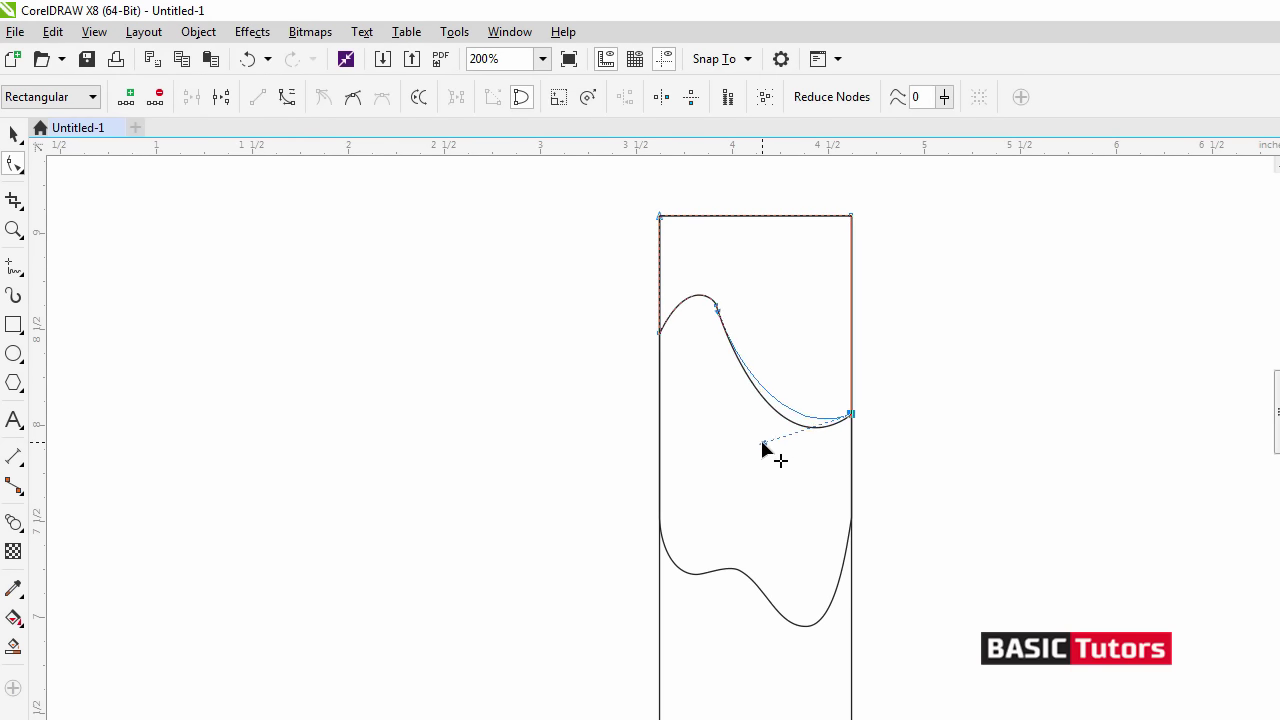
left_click_drag(694, 296, 709, 294)
left_click(715, 303)
key("space")
left_click(981, 363)
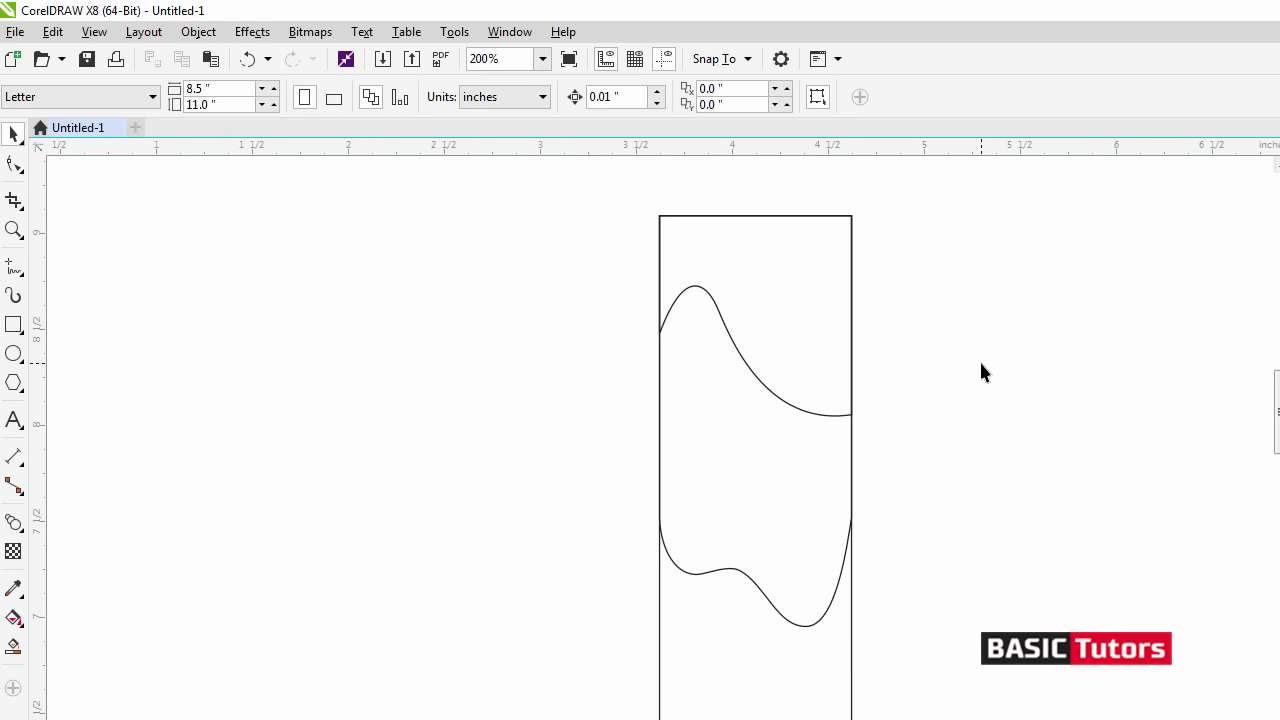
- Fill the full-length shape with peach, the middle wavy shape with cream and the top shape with pale yellow
scroll(981, 372, "down", 1)
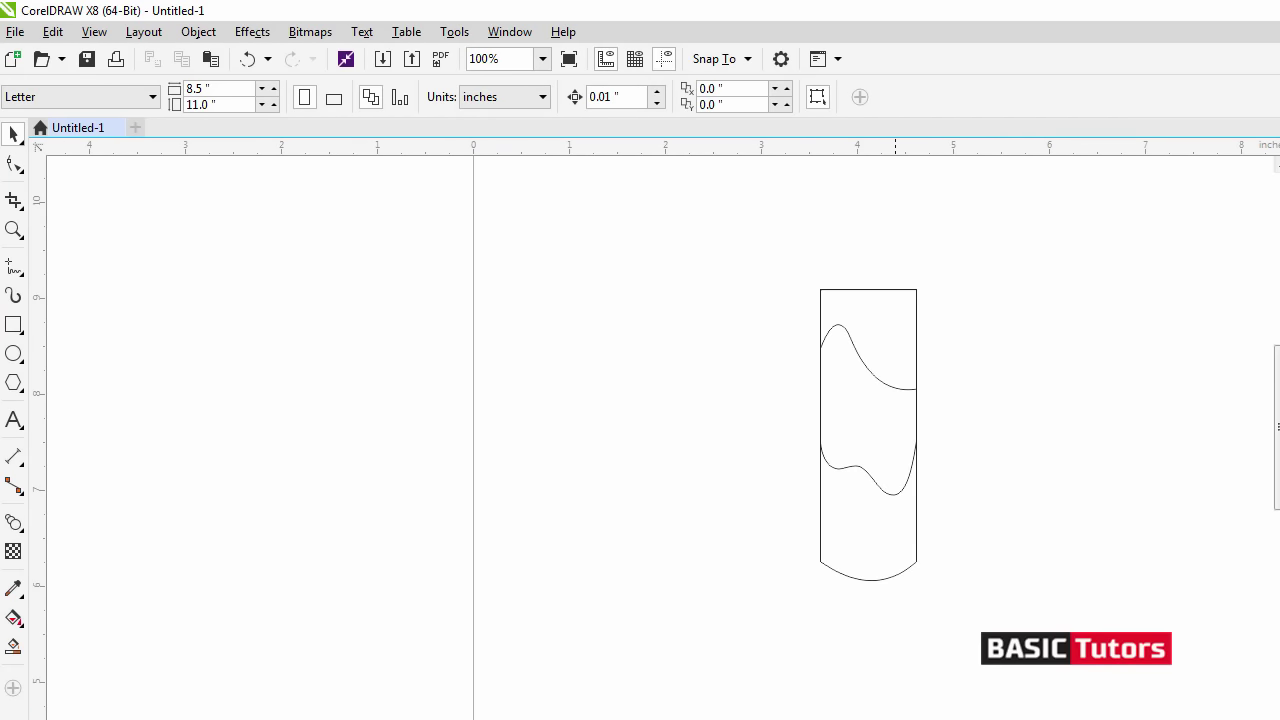
scroll(660, 437, "right", 4)
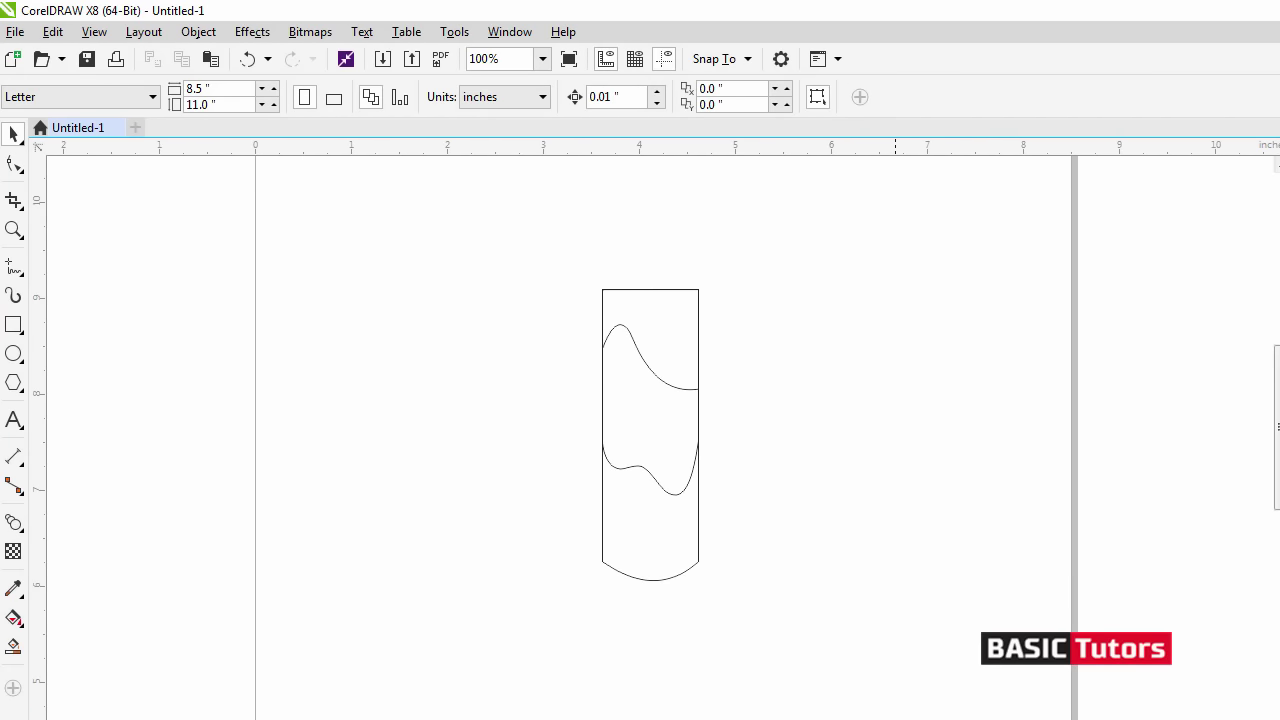
left_click(679, 539)
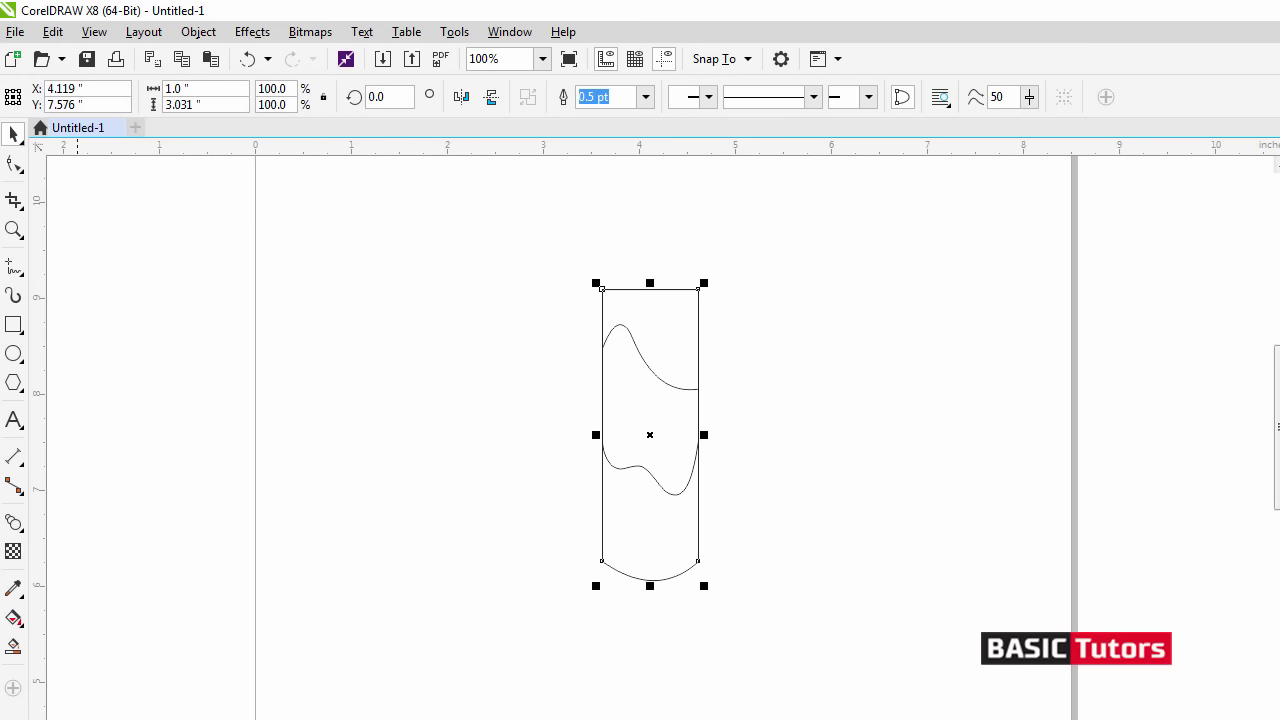
left_click(77, 719)
left_click(629, 474)
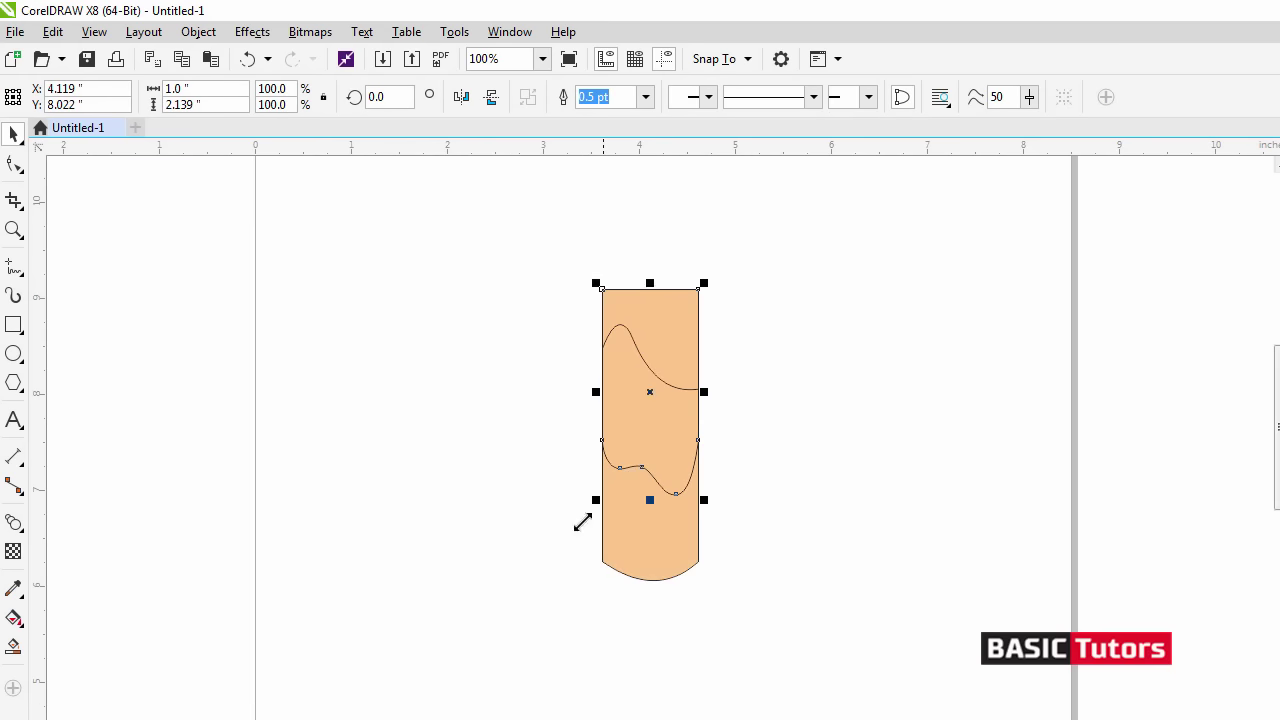
left_click(147, 719)
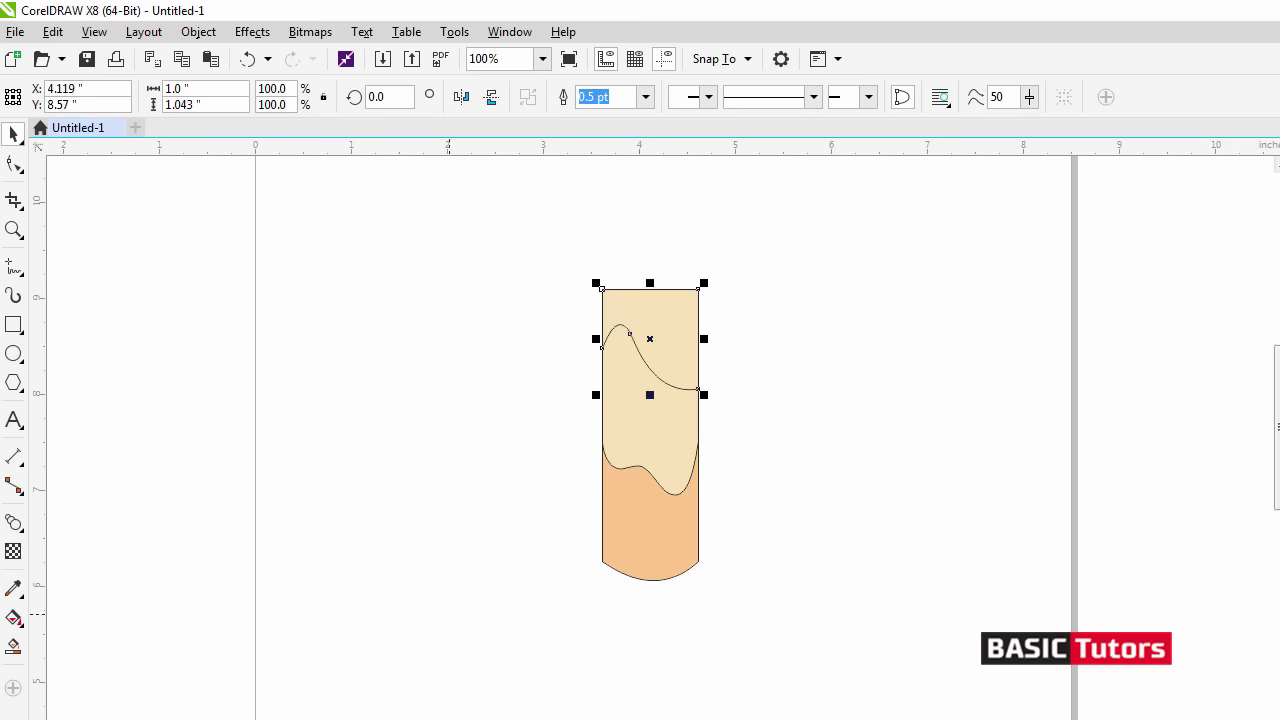
left_click(406, 518)
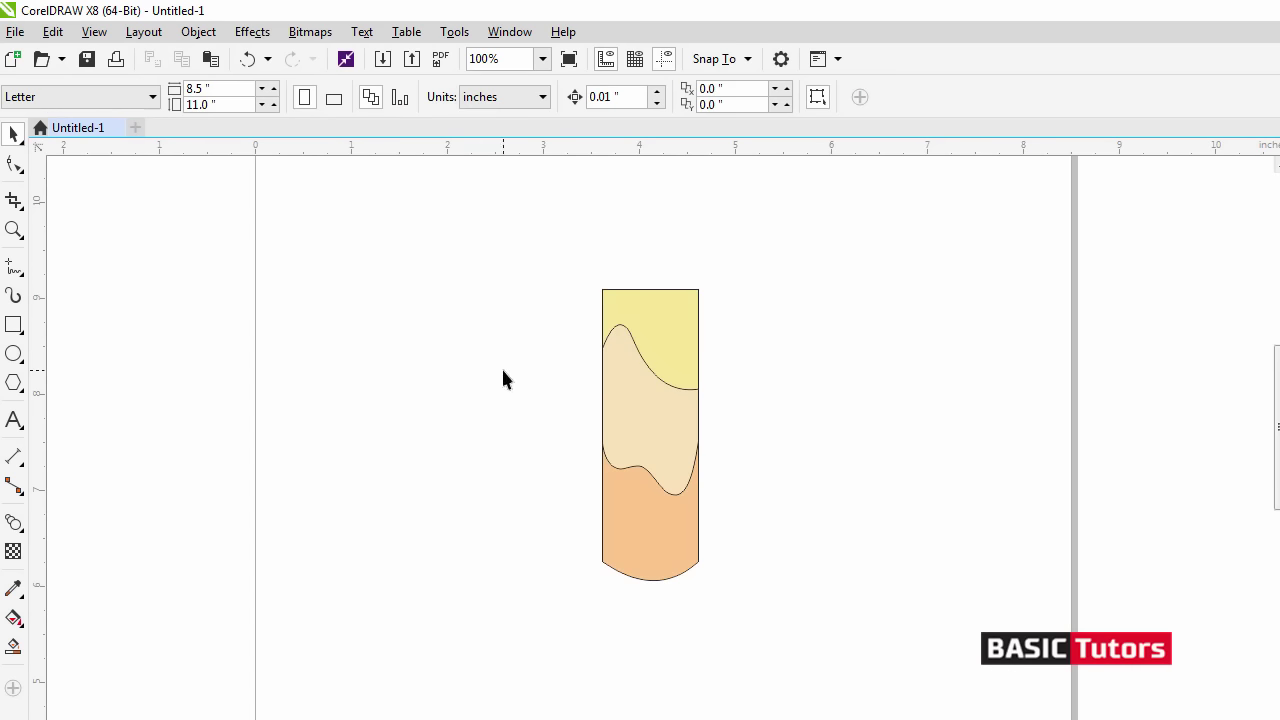
- Select all three coloured shapes and remove their outlines by setting the outline width to 0
left_click_drag(783, 607, 781, 627)
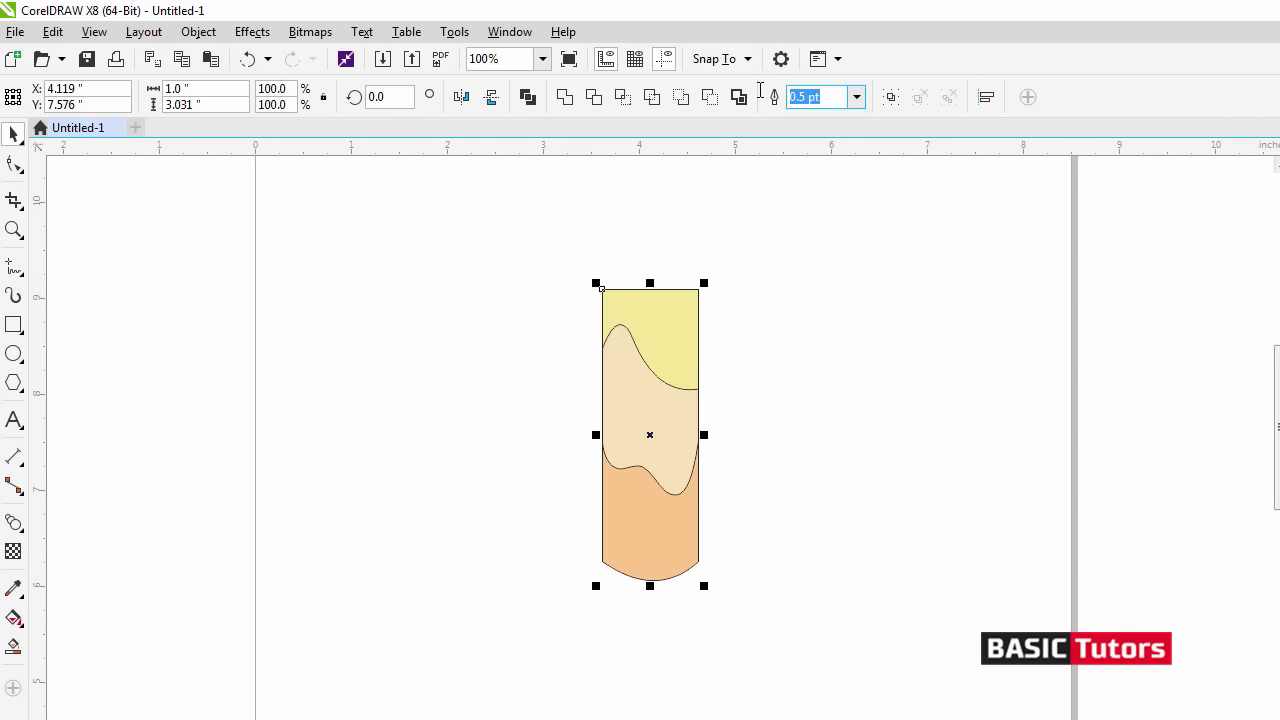
type("0")
key("Return")
left_click(827, 242)
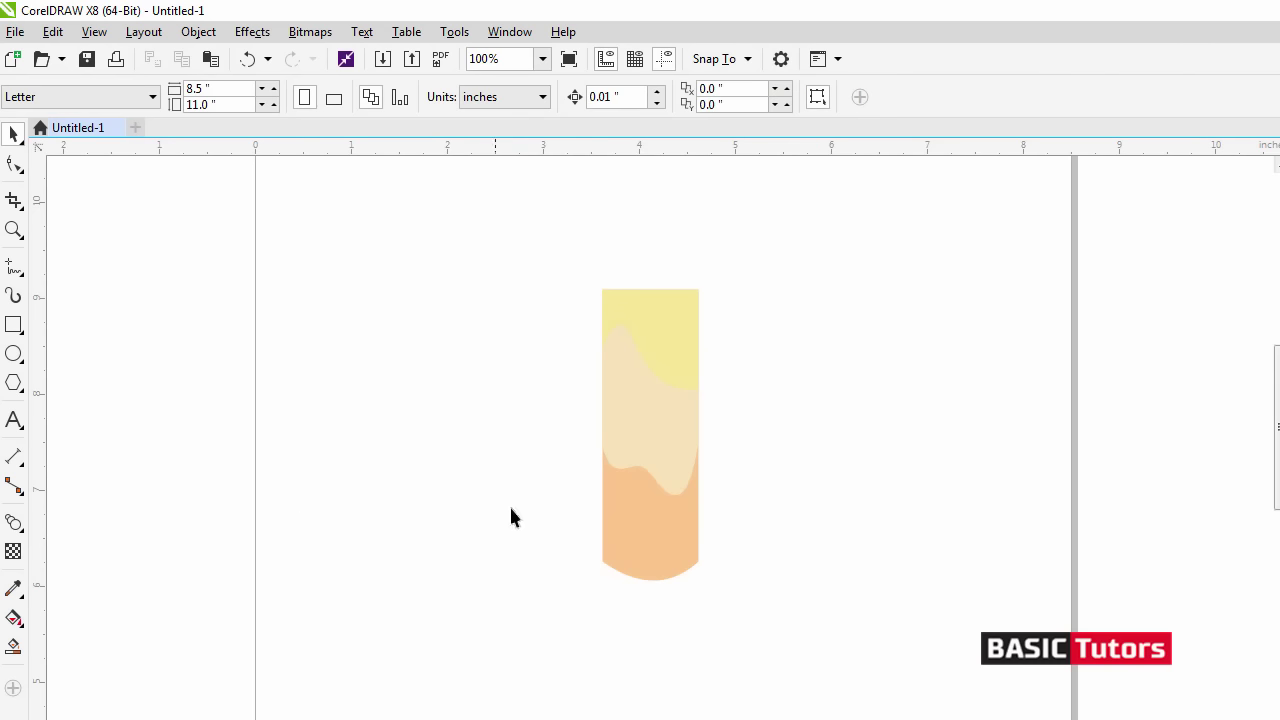
- Use the Blend tool to blend the peach shape into the cream shape, and the cream shape into the yellow one
left_click(667, 505)
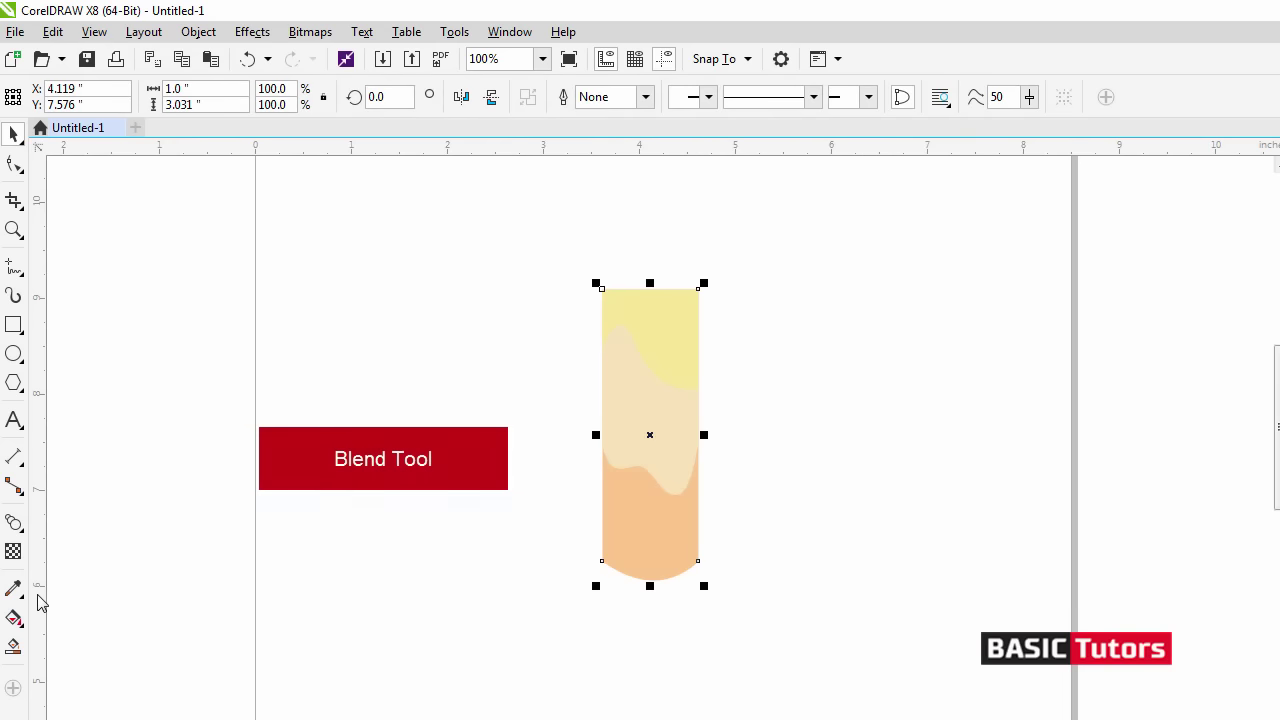
left_click(14, 522)
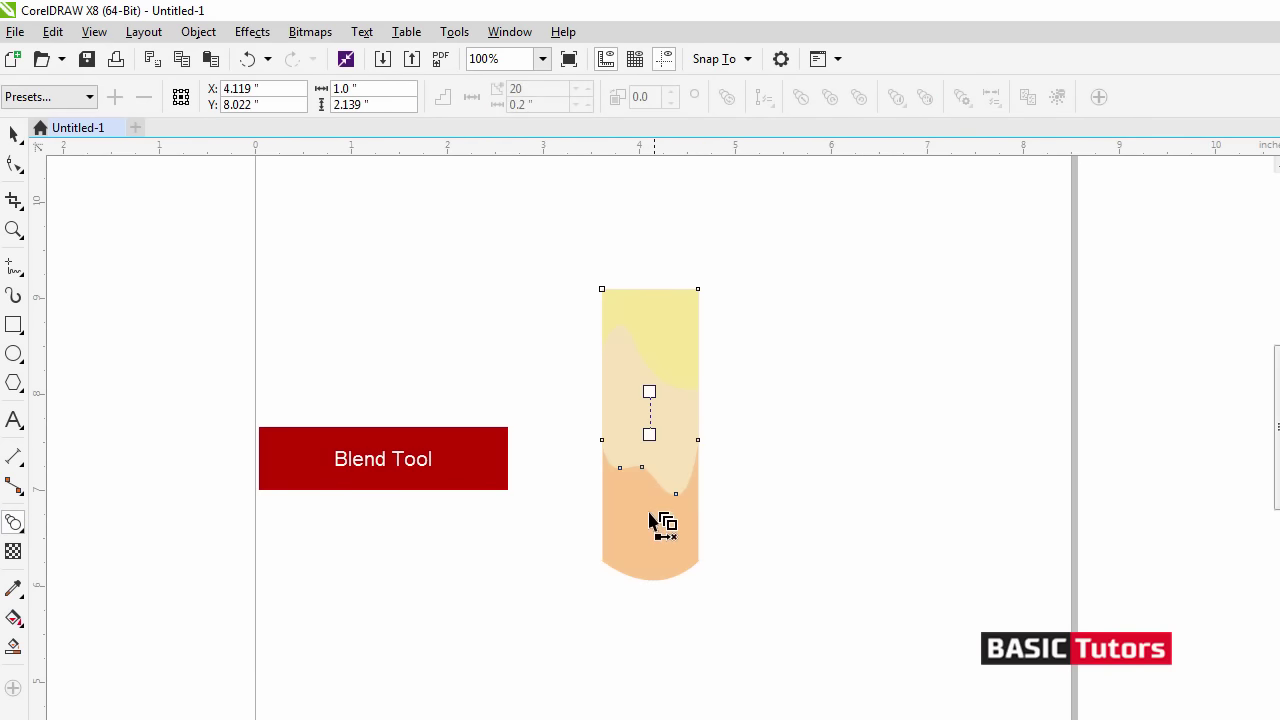
left_click_drag(662, 522, 649, 366)
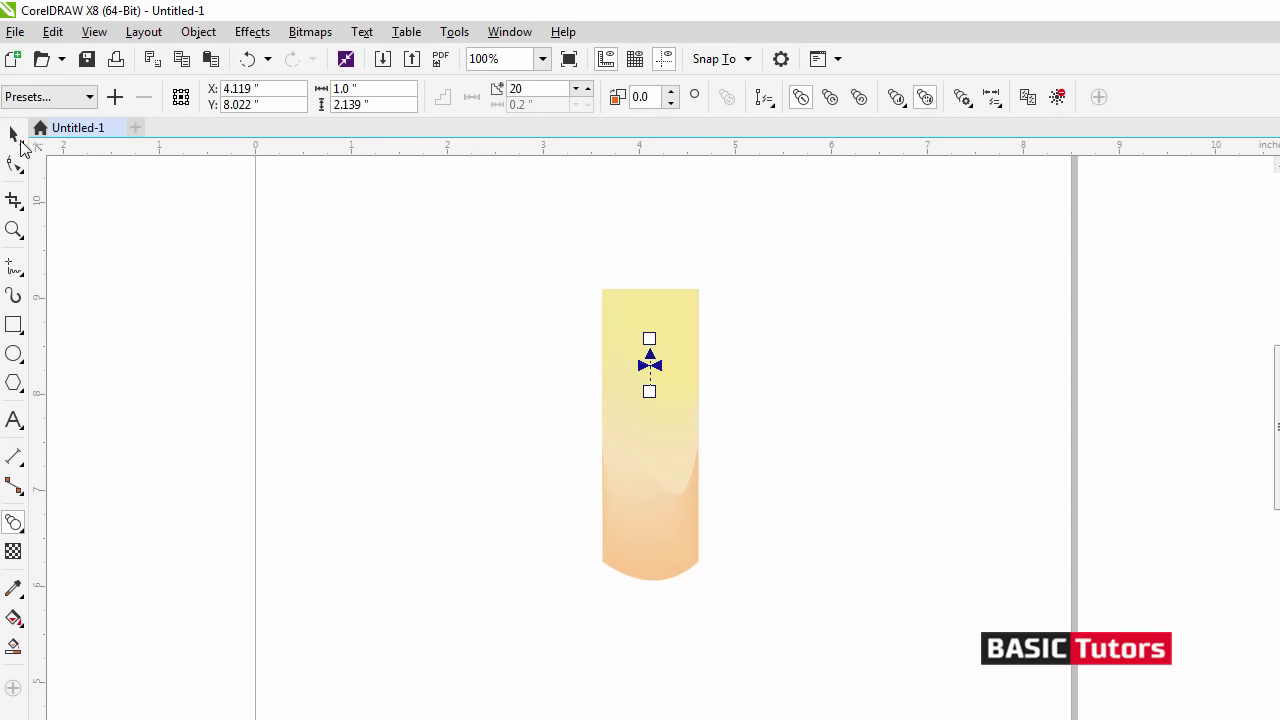
- Sketch a closed four-sided outline about 1 by 1.8 inches beside the column with the Freehand tool
left_click(18, 138)
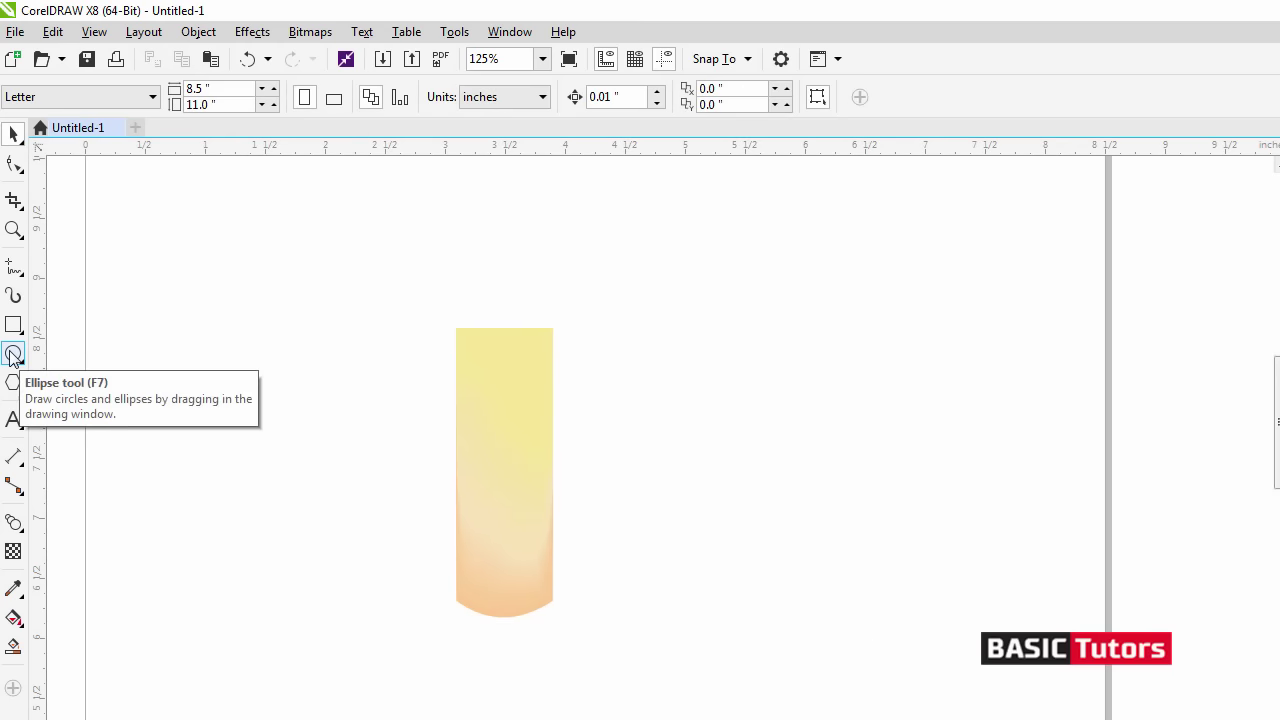
left_click(14, 266)
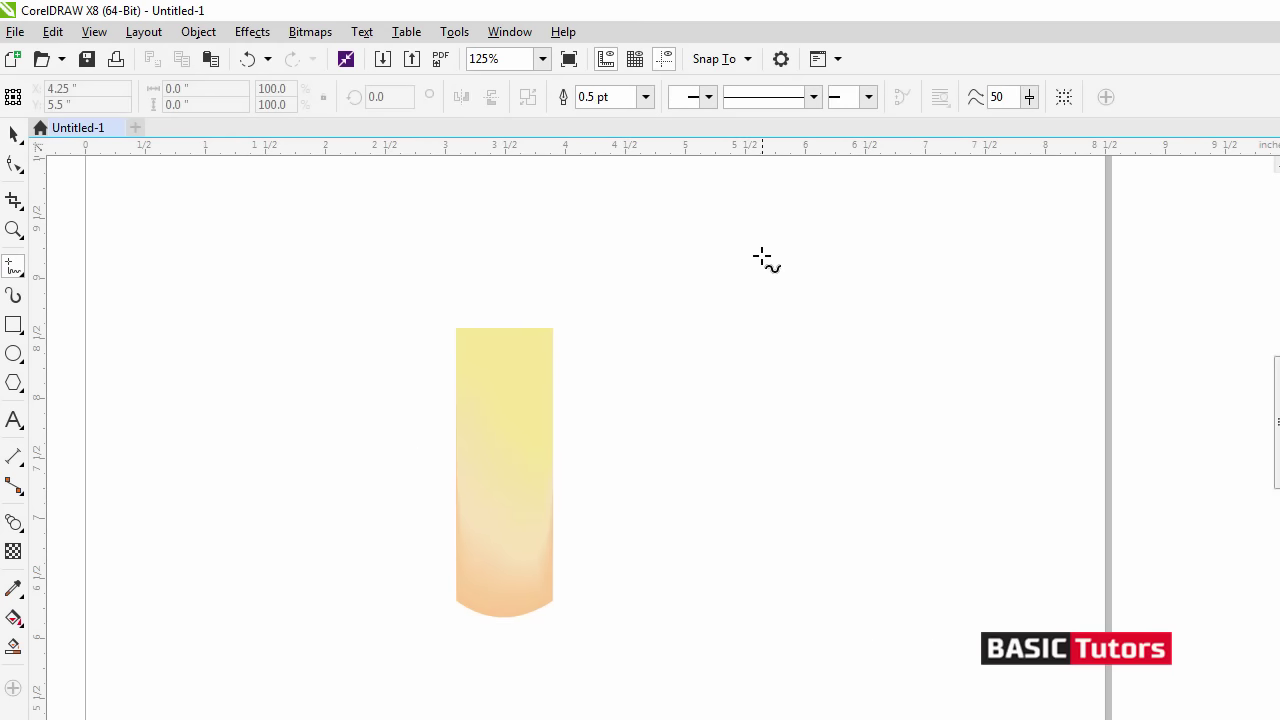
left_click(762, 258)
double_click(770, 489)
double_click(833, 482)
double_click(885, 316)
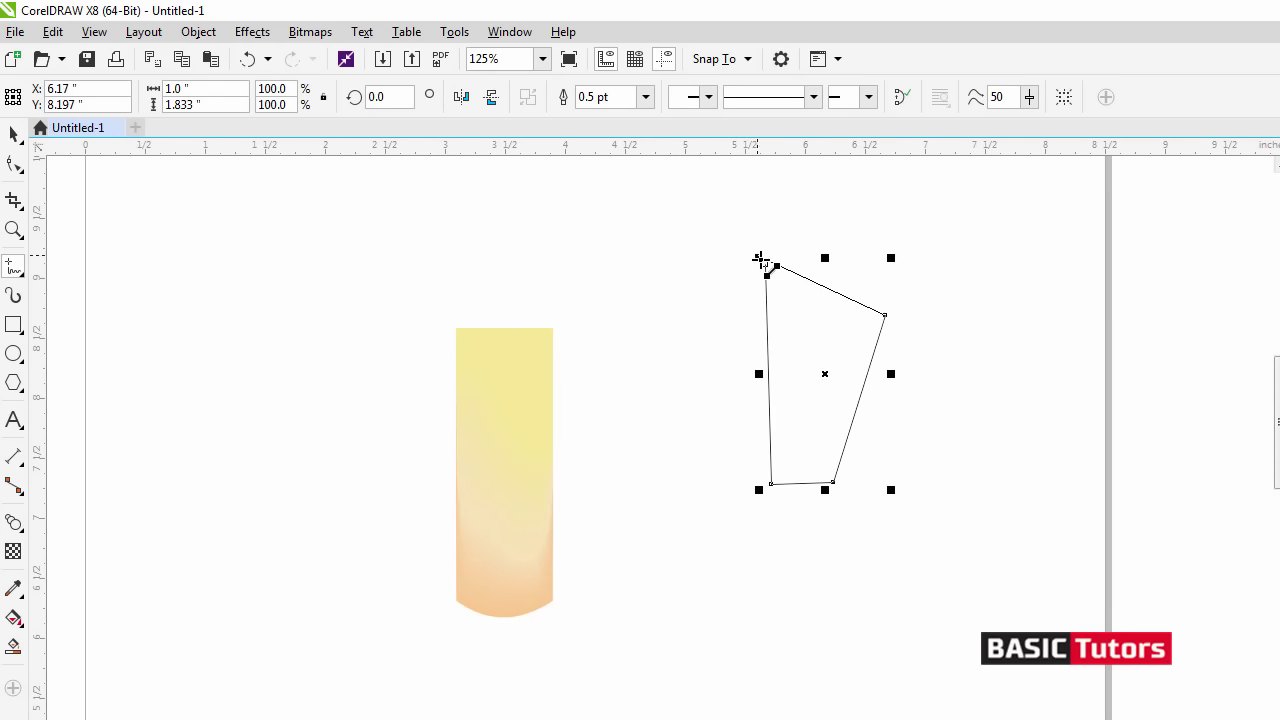
left_click(765, 264)
- Convert the outline's left and bottom edges to curves, bowing the left side outward and rounding the base downward
left_click(14, 165)
right_click(769, 292)
left_click(767, 292)
right_click(767, 292)
left_click(842, 380)
left_click_drag(768, 340, 723, 341)
right_click(790, 483)
left_click(850, 569)
left_click_drag(800, 484, 770, 530)
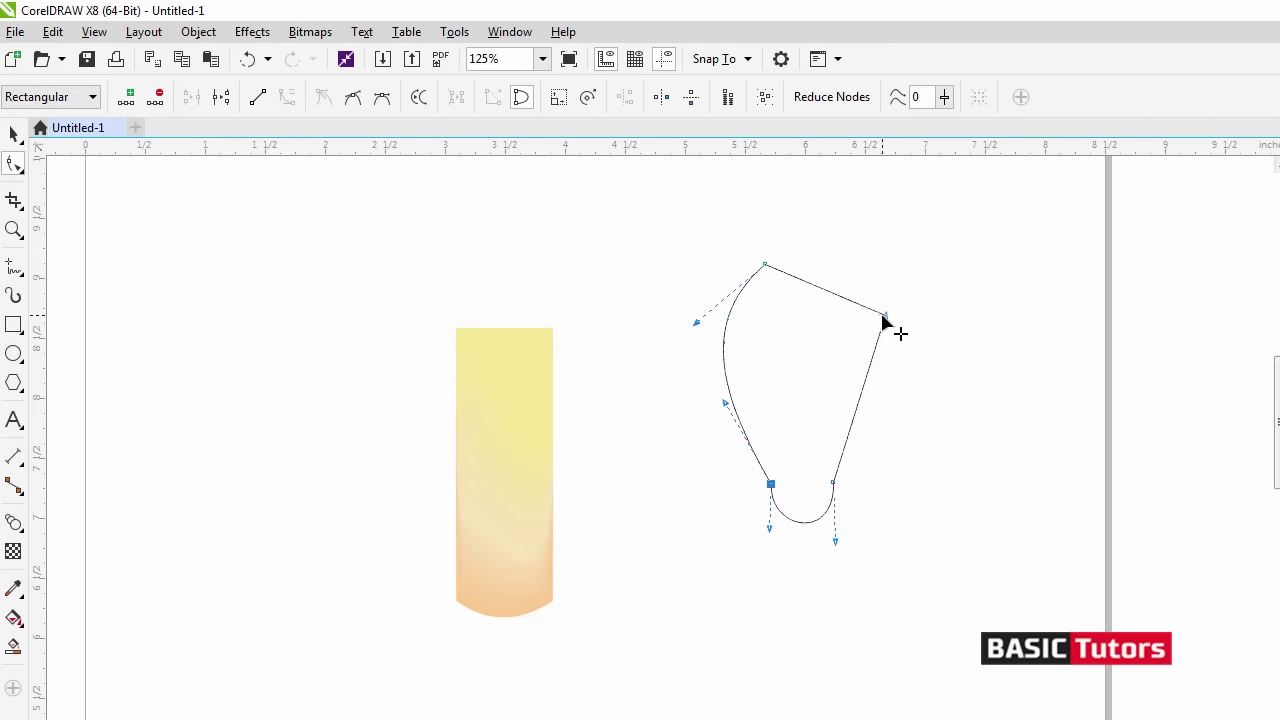
- Delete the outline's upper right node, curve the right side outward and raise the tip slightly
double_click(885, 316)
right_click(794, 360)
left_click(873, 452)
left_click_drag(796, 362, 851, 348)
left_click_drag(766, 265, 766, 249)
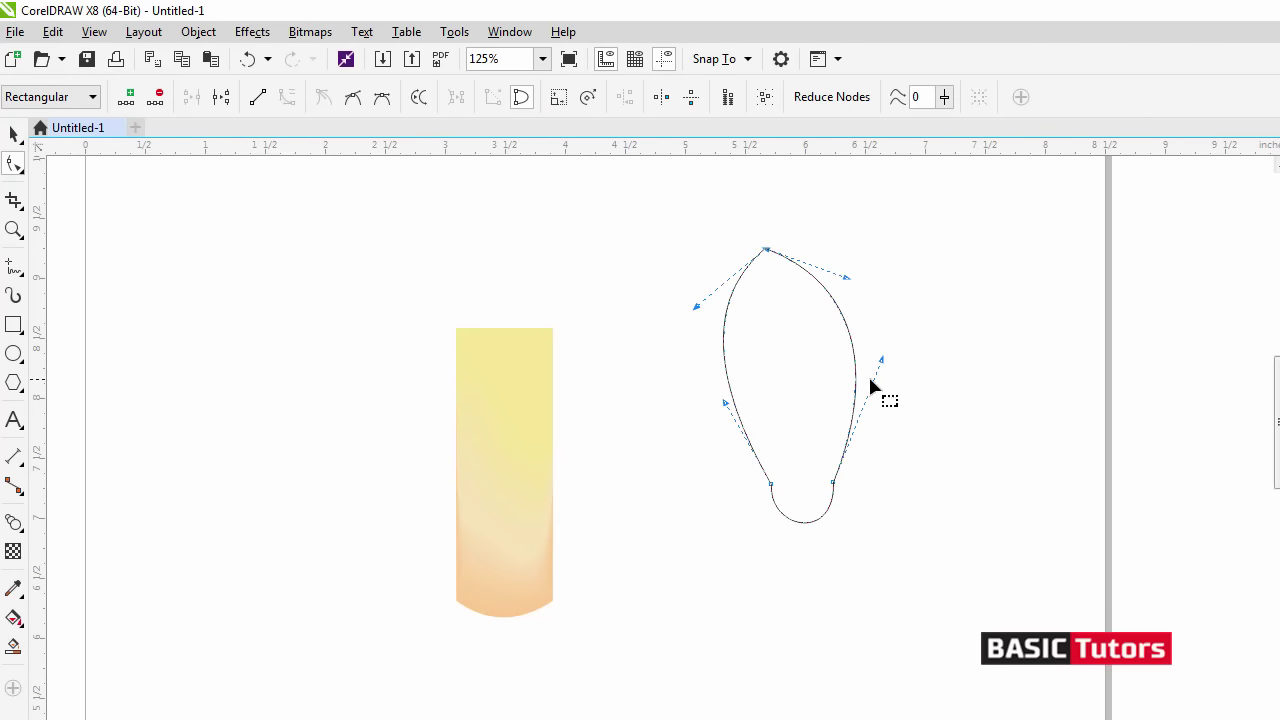
- Bulge the flame outline's lower right side outward and shift its two base nodes slightly down and right
left_click_drag(880, 360, 906, 378)
left_click(863, 355)
left_click_drag(771, 484, 834, 530)
left_click_drag(833, 482, 848, 490)
left_click_drag(840, 531, 835, 532)
left_click(765, 250)
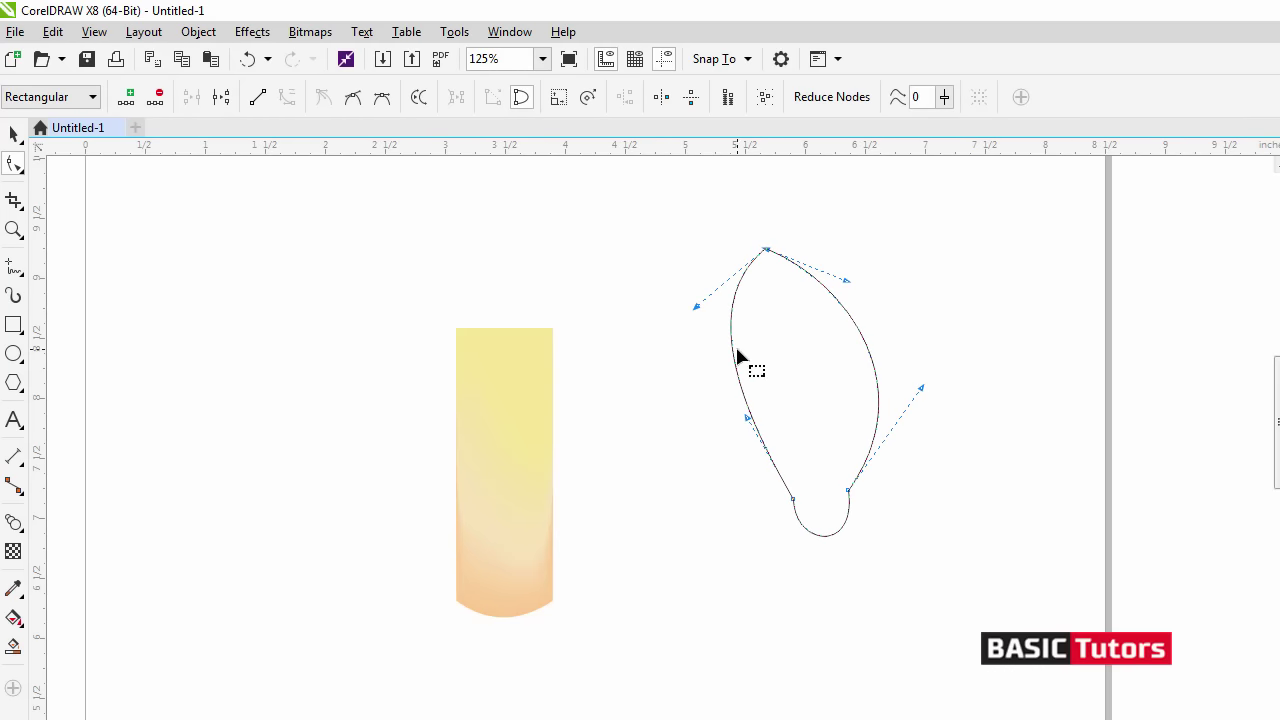
- Add a node on the flame's left edge and refine both sides into a smooth outline about 1.24 by 2.41 inches
double_click(733, 350)
left_click_drag(733, 350, 725, 354)
left_click_drag(736, 275, 745, 285)
left_click_drag(876, 364, 860, 345)
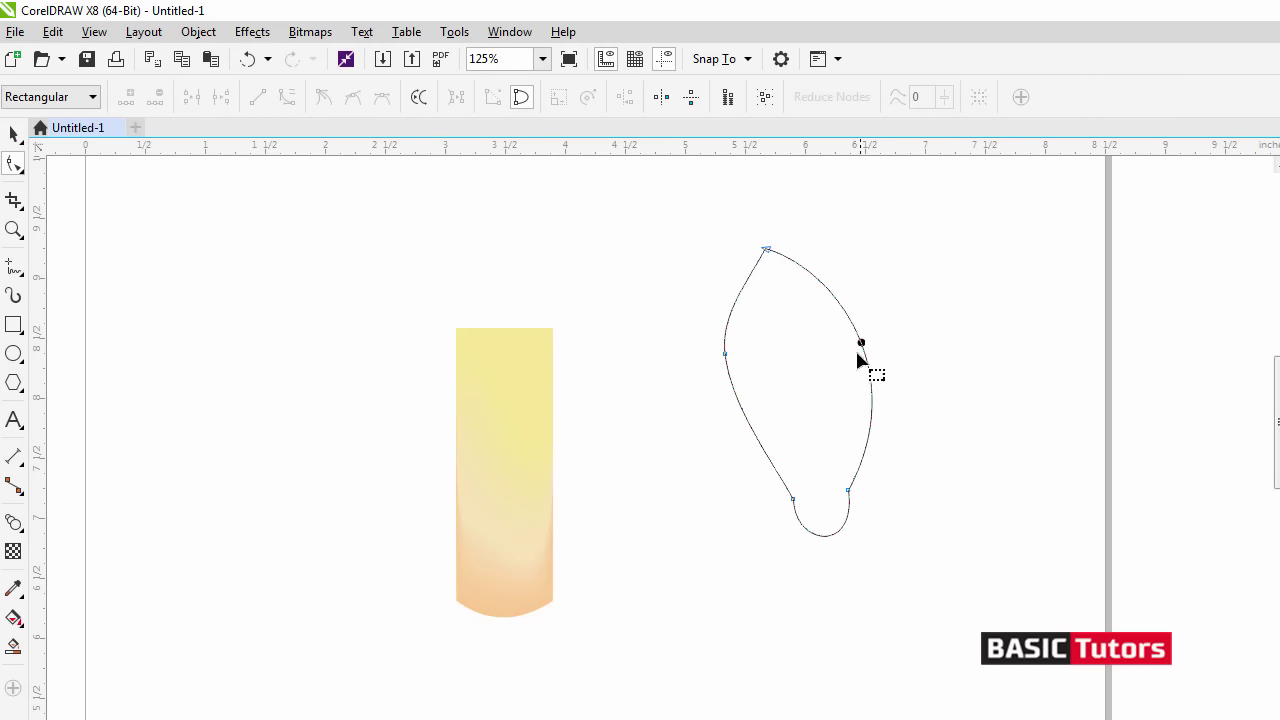
left_click_drag(848, 490, 846, 495)
left_click_drag(826, 535, 825, 538)
left_click_drag(724, 353, 727, 370)
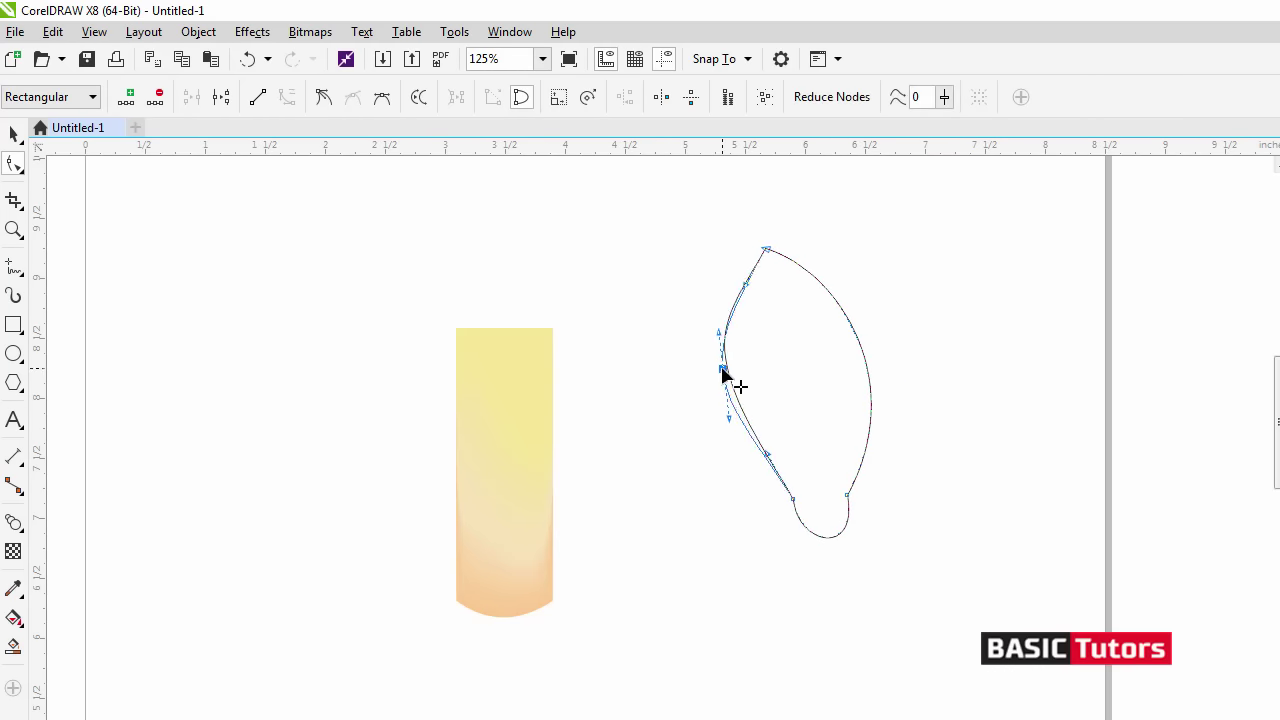
- Make a copy of the flame outline scaled to about 76% and seat it inside the original's base
key("space")
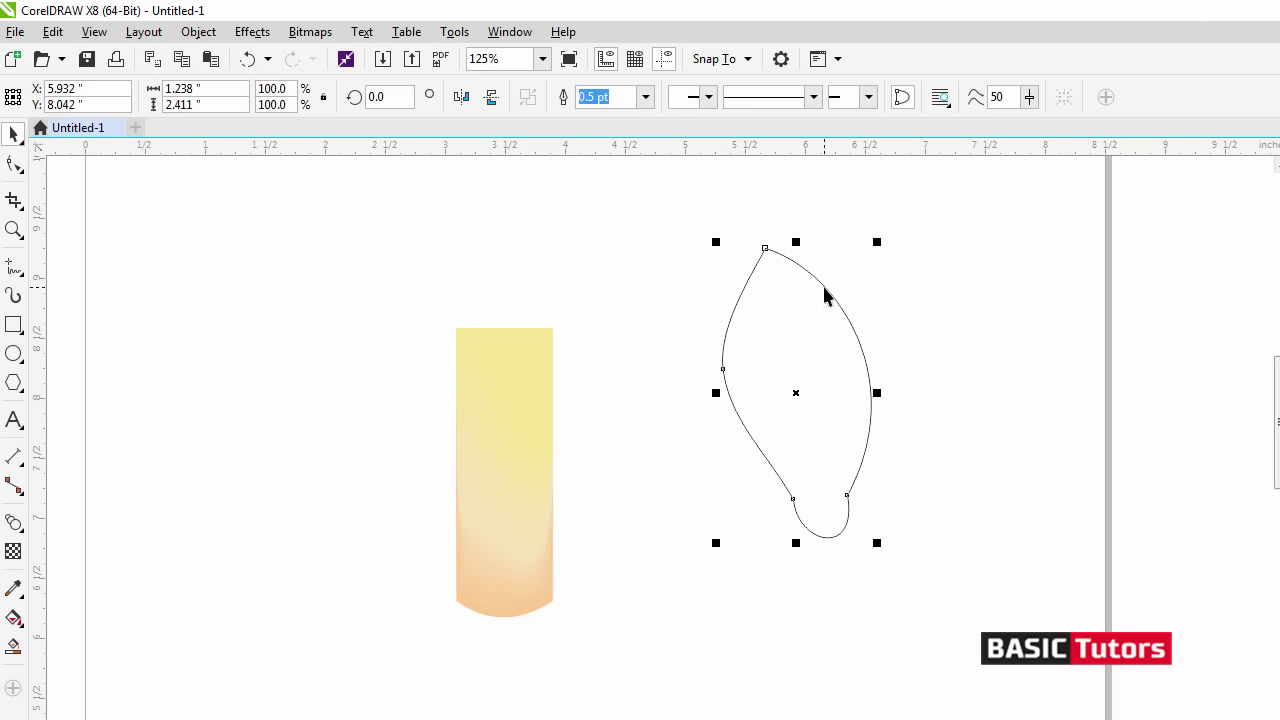
left_click_drag(877, 242, 857, 279)
right_click(857, 279)
left_click_drag(846, 426, 854, 462)
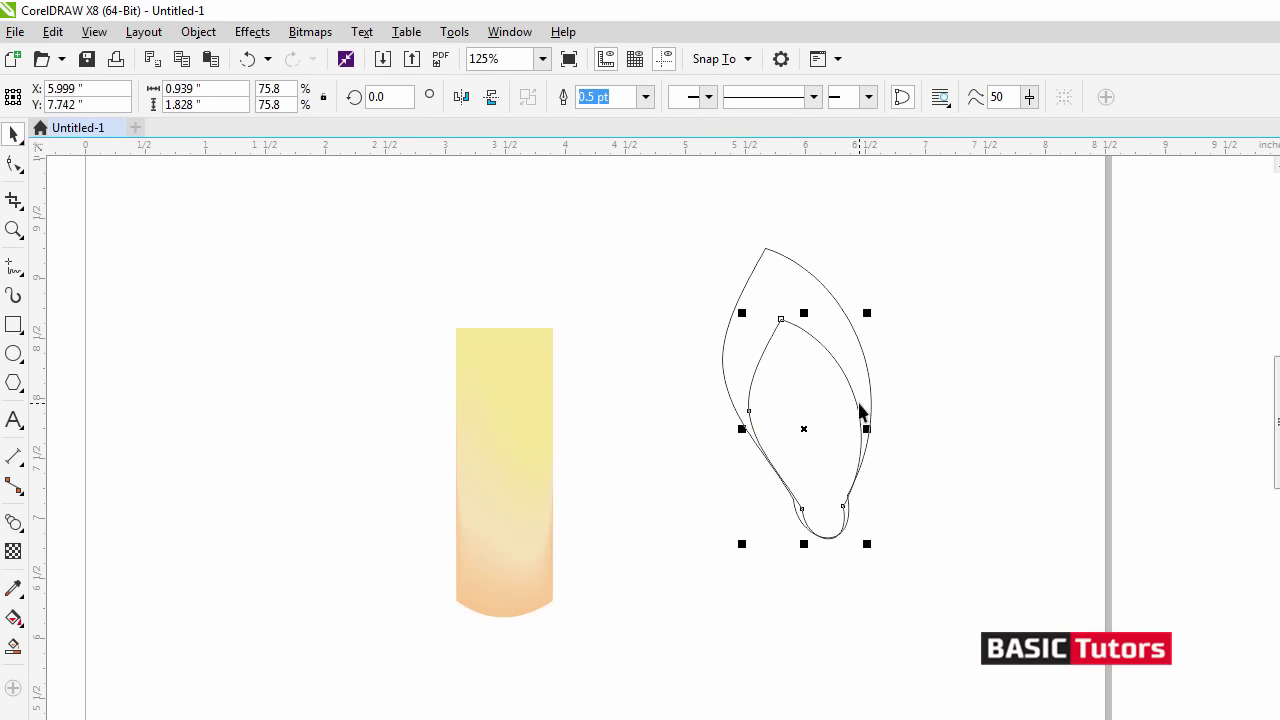
- Reshape the inner flame copy into a slimmer form by pulling its sides inward and adjusting its tip and base nodes
key("space")
left_click_drag(749, 411, 780, 411)
left_click_drag(781, 319, 802, 331)
left_click_drag(852, 379, 831, 383)
left_click_drag(843, 506, 846, 509)
left_click_drag(851, 460, 843, 461)
left_click_drag(802, 333, 800, 376)
- Duplicate the slim flame at a smaller size and reshape its left side and tip into a form about 0.41 by 1.49 inches
key("space")
left_click(811, 358)
left_click(814, 354)
right_click(843, 351)
left_click(835, 362)
left_click(817, 386)
key("space")
left_click_drag(788, 435, 795, 441)
left_click_drag(792, 402, 799, 361)
key("space")
key("space")
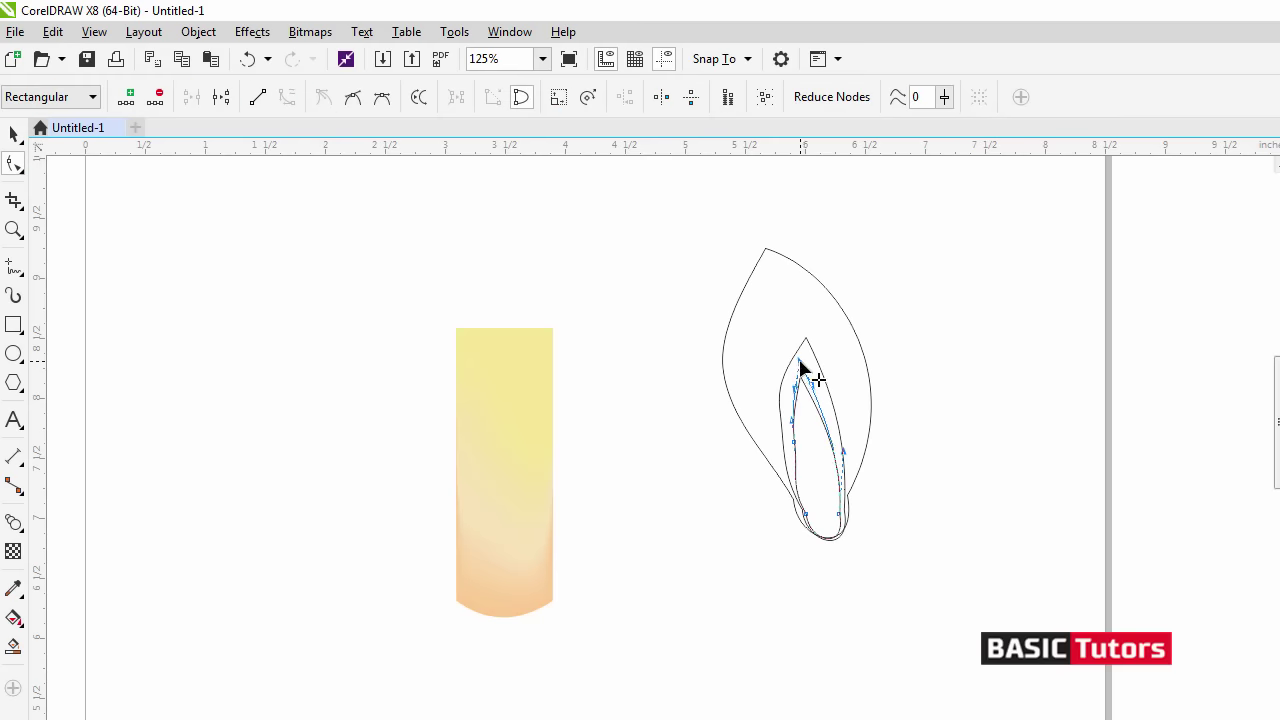
key("space")
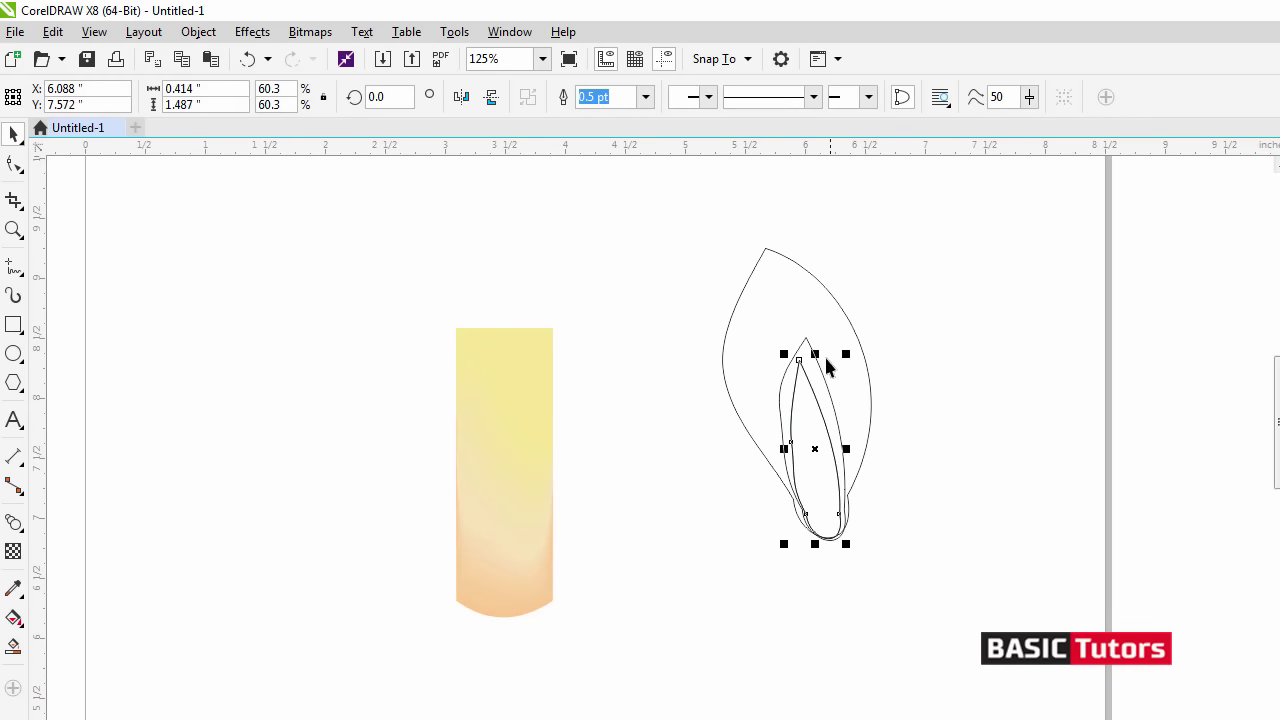
- Add a smaller copy as the innermost flame, then slightly raise its tip and the tip of the largest inner flame
left_click_drag(848, 357, 842, 392)
key("space")
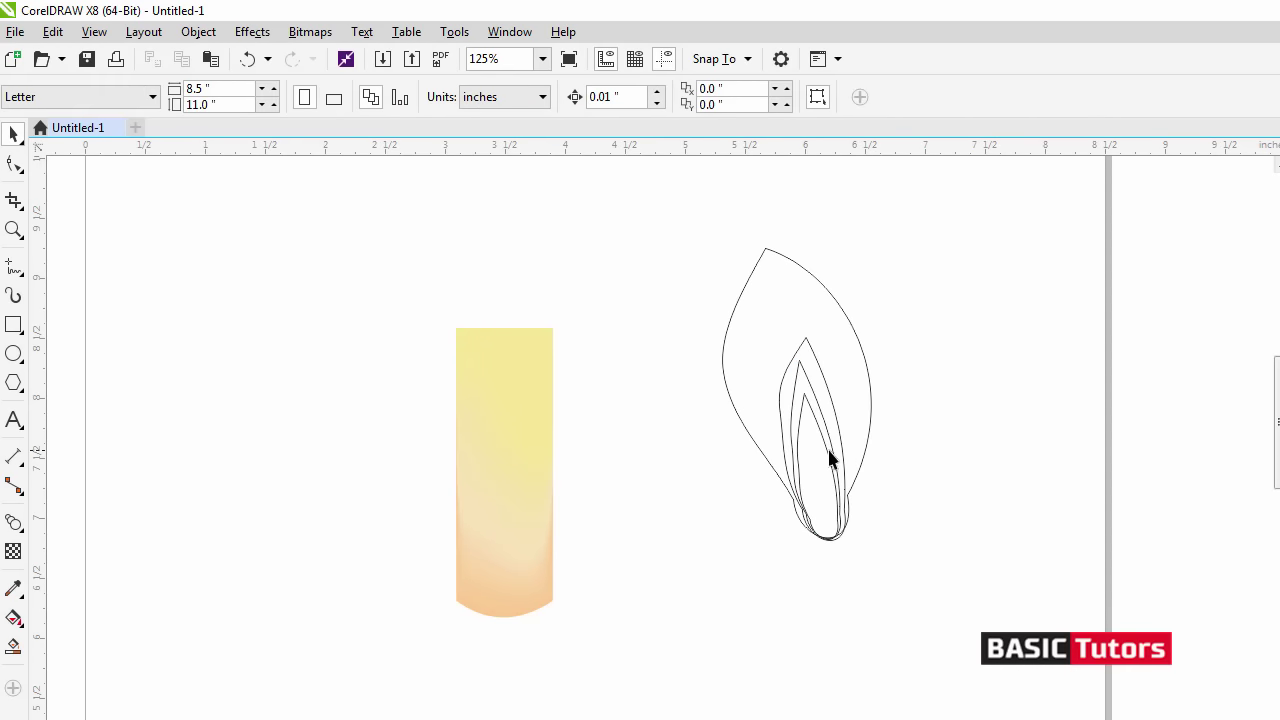
left_click(839, 484)
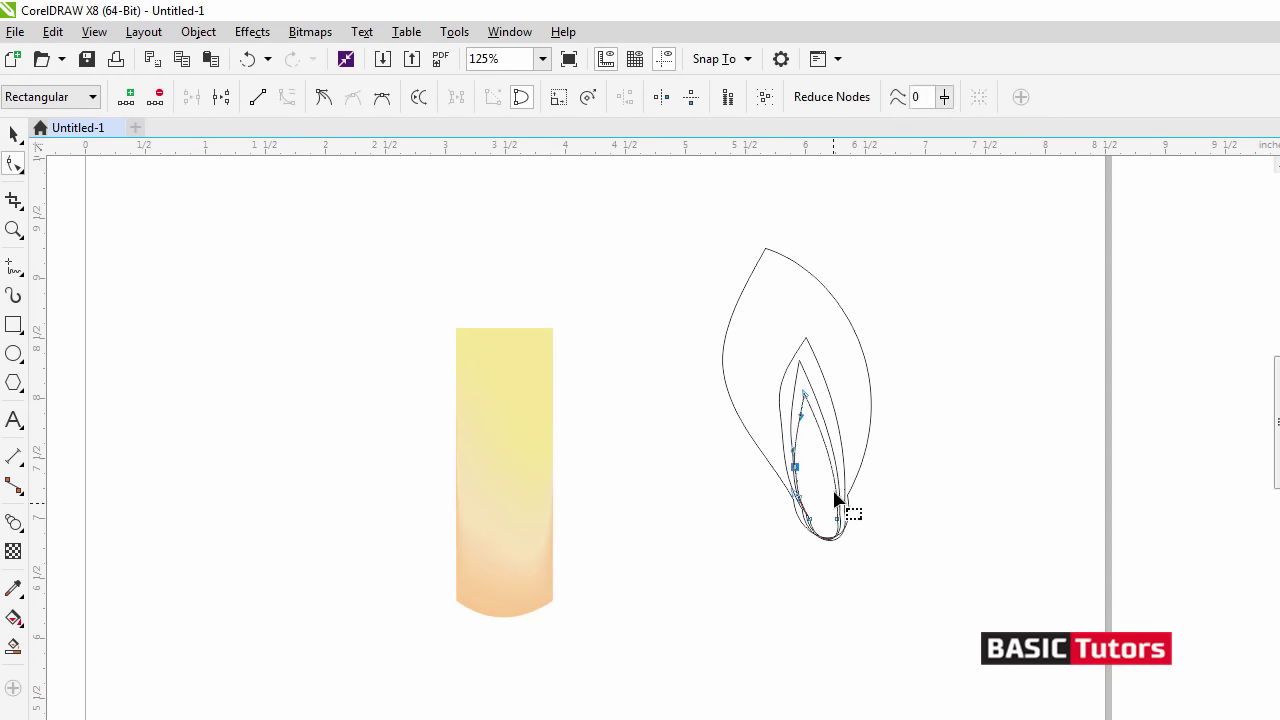
left_click_drag(805, 395, 803, 387)
left_click(807, 341)
left_click_drag(806, 338, 805, 330)
left_click(801, 390)
left_click(803, 387)
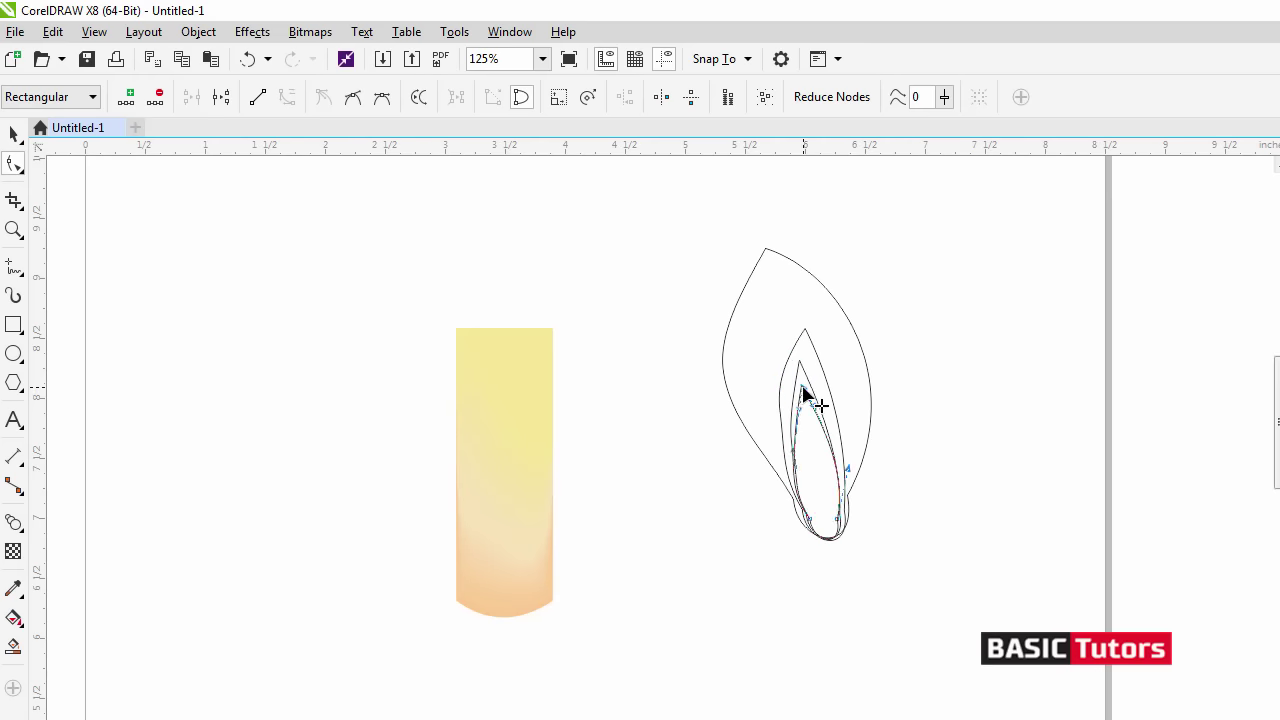
key("space")
left_click(725, 402)
- Refine the innermost flame's lower contour by shifting its left edge and right base node slightly outward
scroll(850, 530, "up", 4)
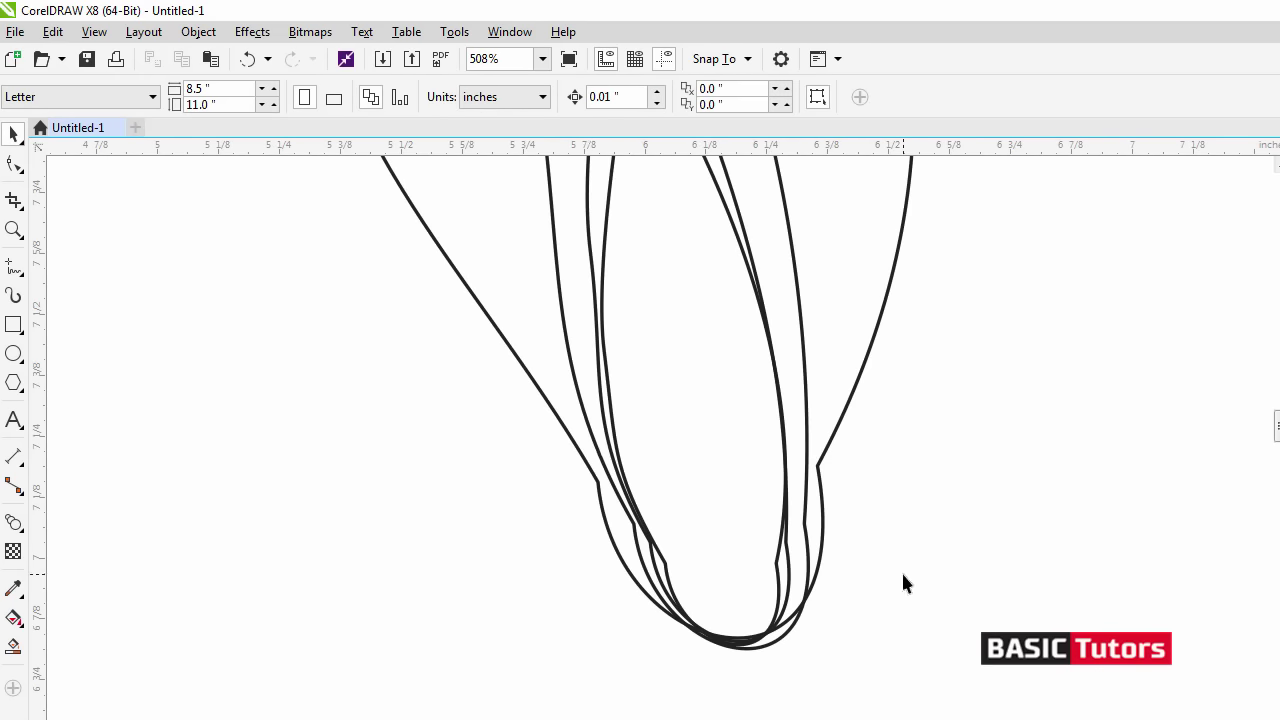
key("space")
left_click(614, 423)
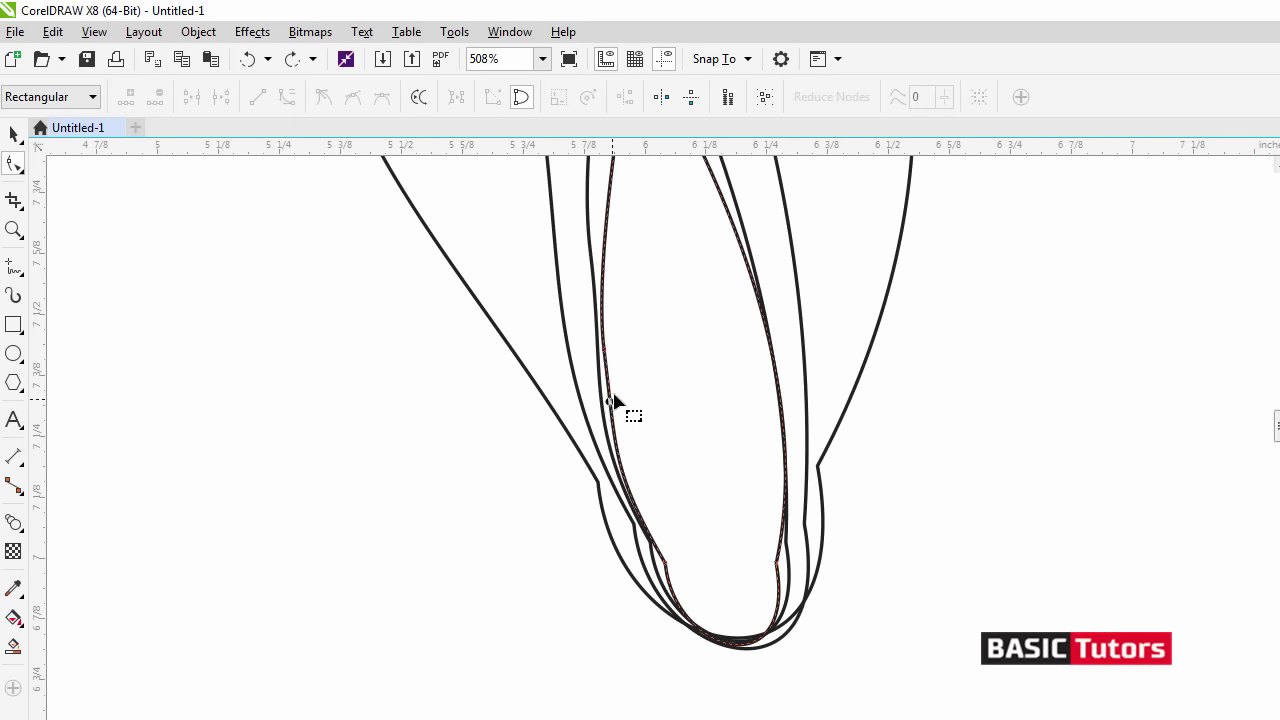
mouse_move(777, 562)
left_mouse_down()
mouse_move(785, 551)
mouse_move(780, 564)
left_mouse_up()
key("ctrl+z")
left_click(777, 564)
left_click(938, 612)
- Draw a small closed triangle about 0.17 by 0.25 inches inside the flame's base with the Freehand tool
left_click(13, 266)
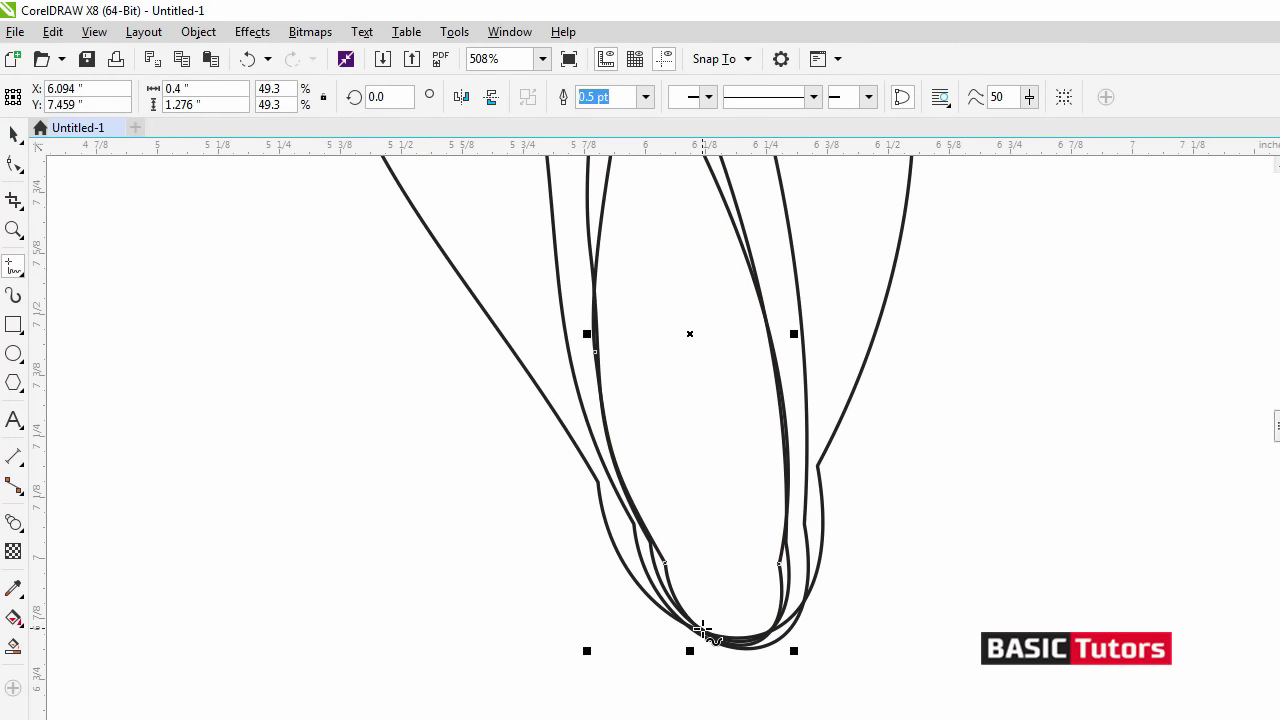
left_click(703, 628)
double_click(695, 508)
double_click(777, 586)
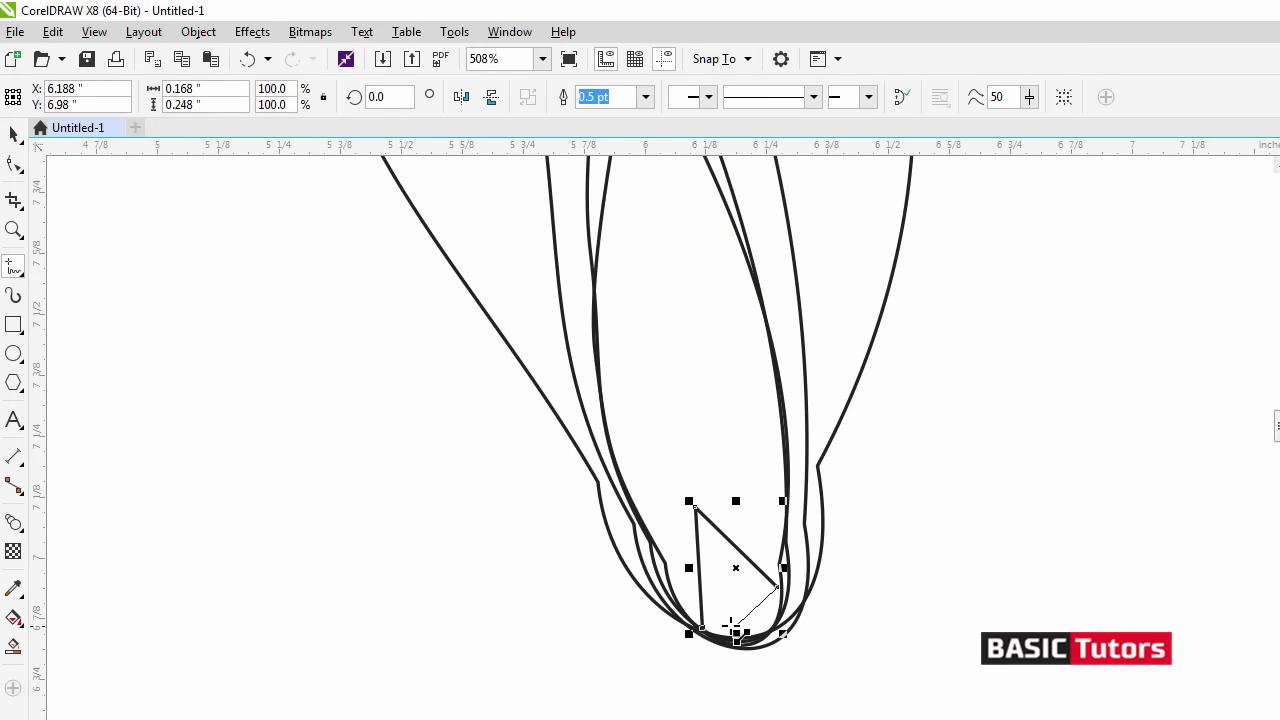
left_click(703, 628)
key("F10")
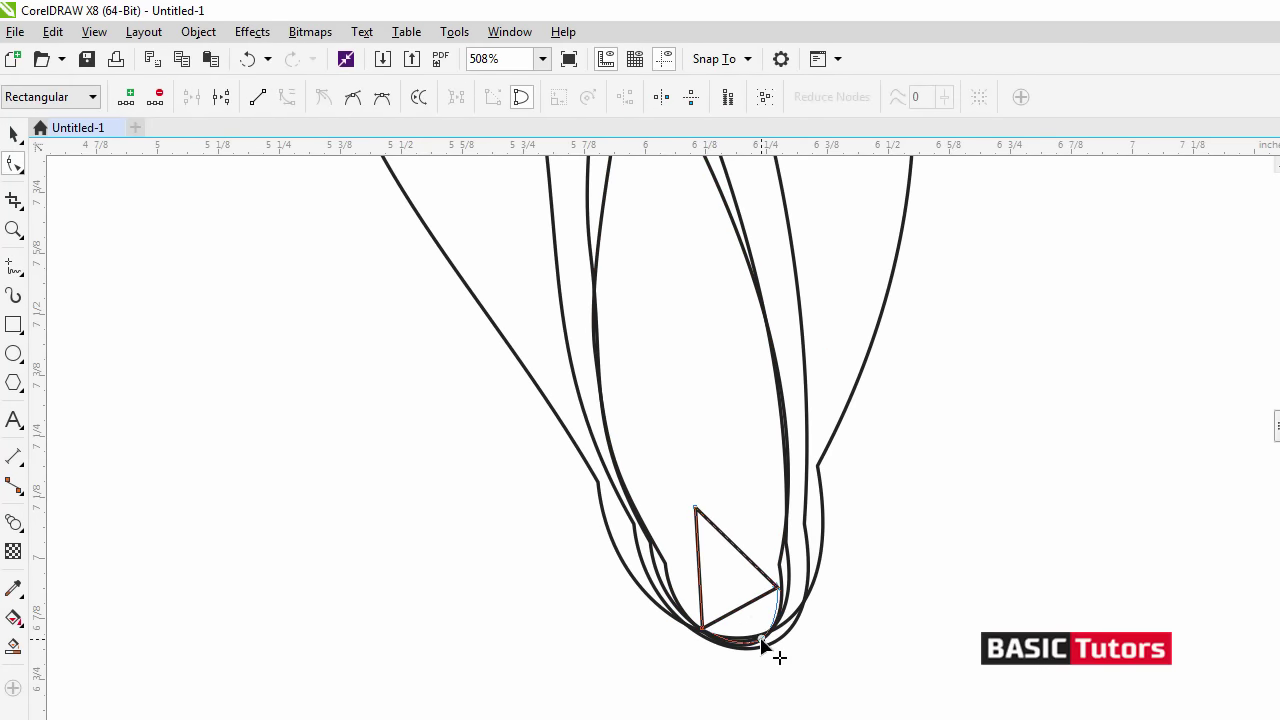
- Convert the triangle's edges to curves, raise its top node and form a rounded teardrop about 0.19 by 0.37 inches
right_click(697, 541)
left_click(761, 277)
left_click_drag(698, 556, 691, 470)
right_click(724, 534)
left_click(759, 270)
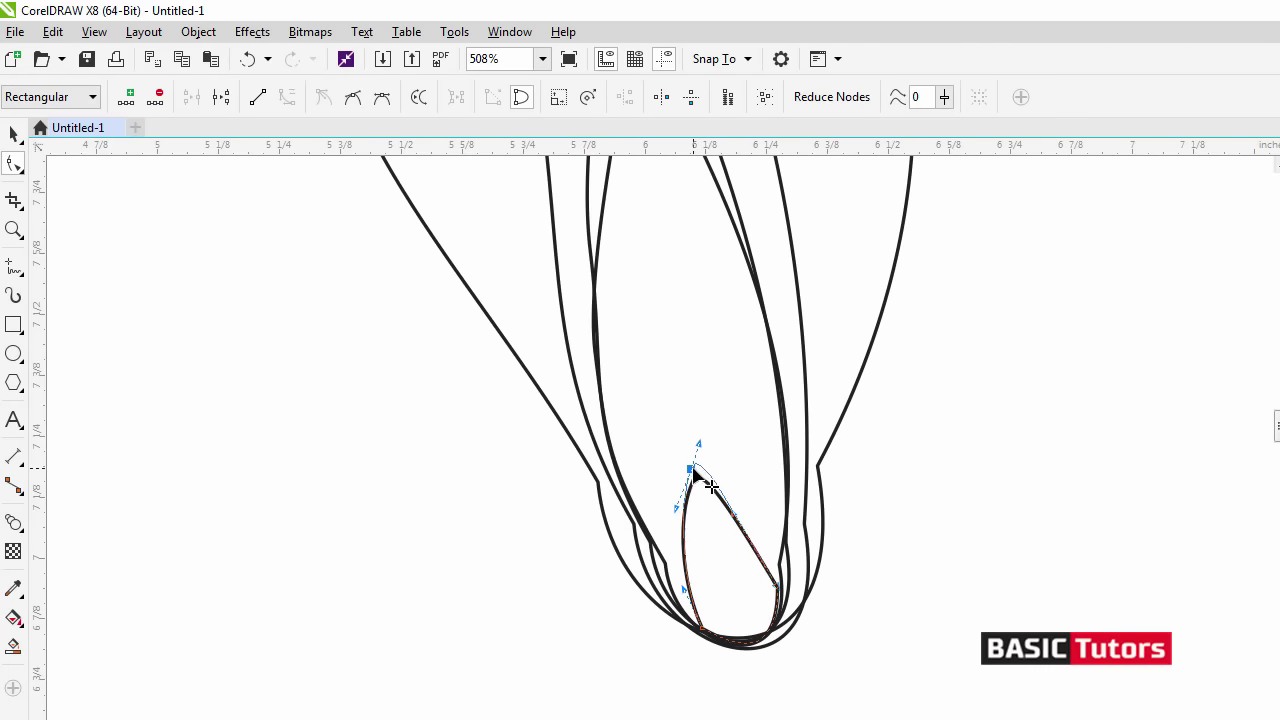
left_click_drag(734, 512, 740, 511)
key("space")
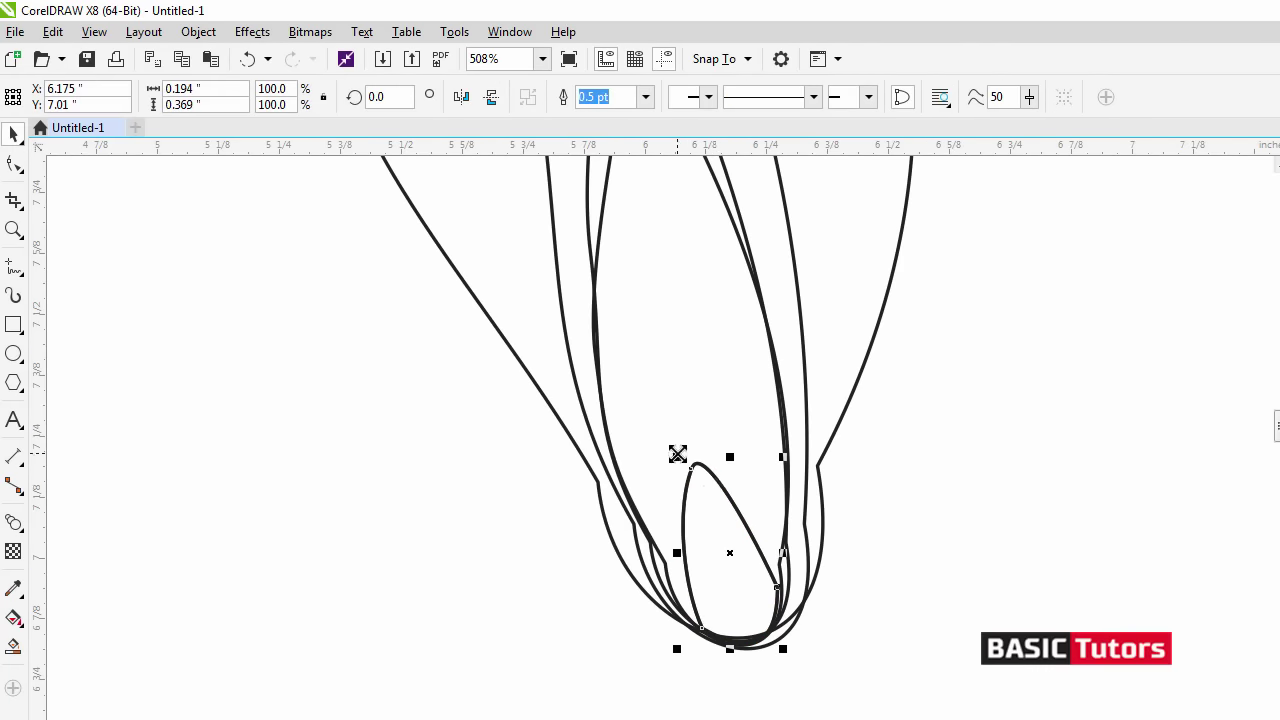
- Duplicate the teardrop at about 73% and align the copy's lower nodes with the flame's base
left_click_drag(677, 457, 691, 483)
right_click(691, 483)
left_click_drag(737, 531, 740, 550)
key("space")
left_click_drag(767, 597, 776, 596)
left_click_drag(711, 628, 709, 633)
- Place another teardrop copy slightly lower and reshape its bottom to follow the flame's base
key("space")
left_click_drag(721, 511, 735, 538)
right_click(735, 538)
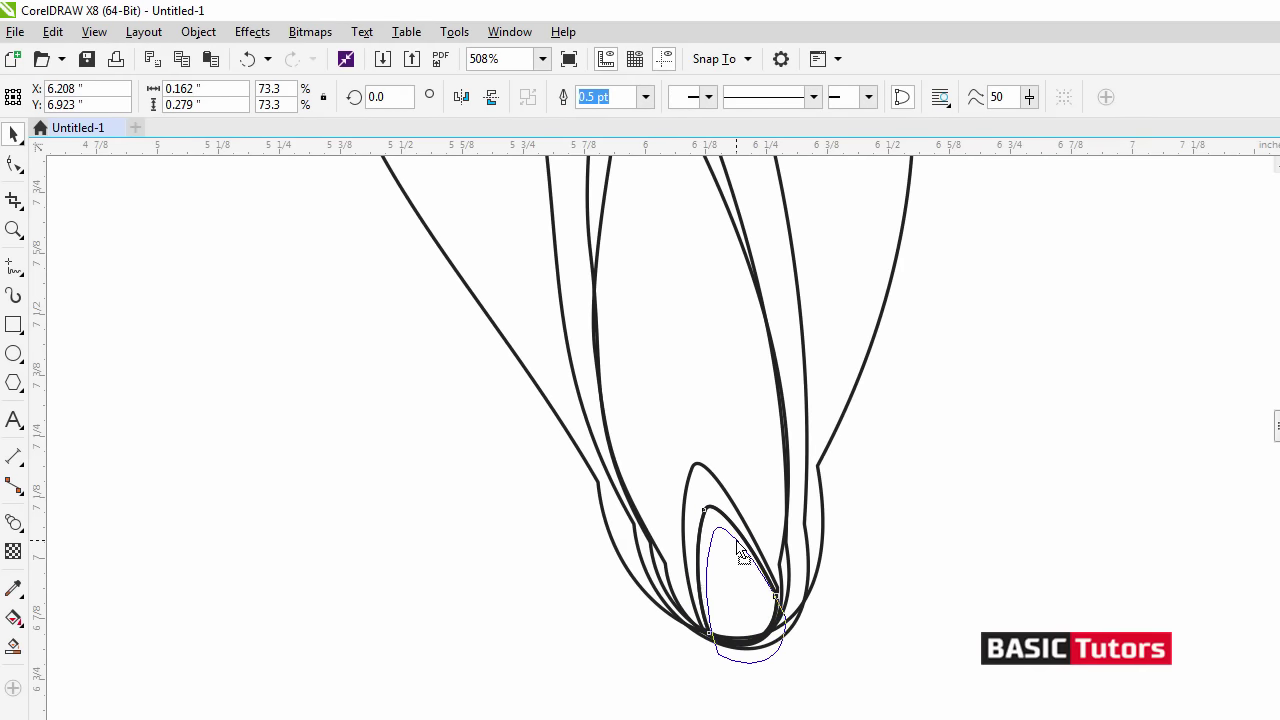
key("space")
left_click_drag(720, 653, 797, 611)
key("space")
left_click(904, 562)
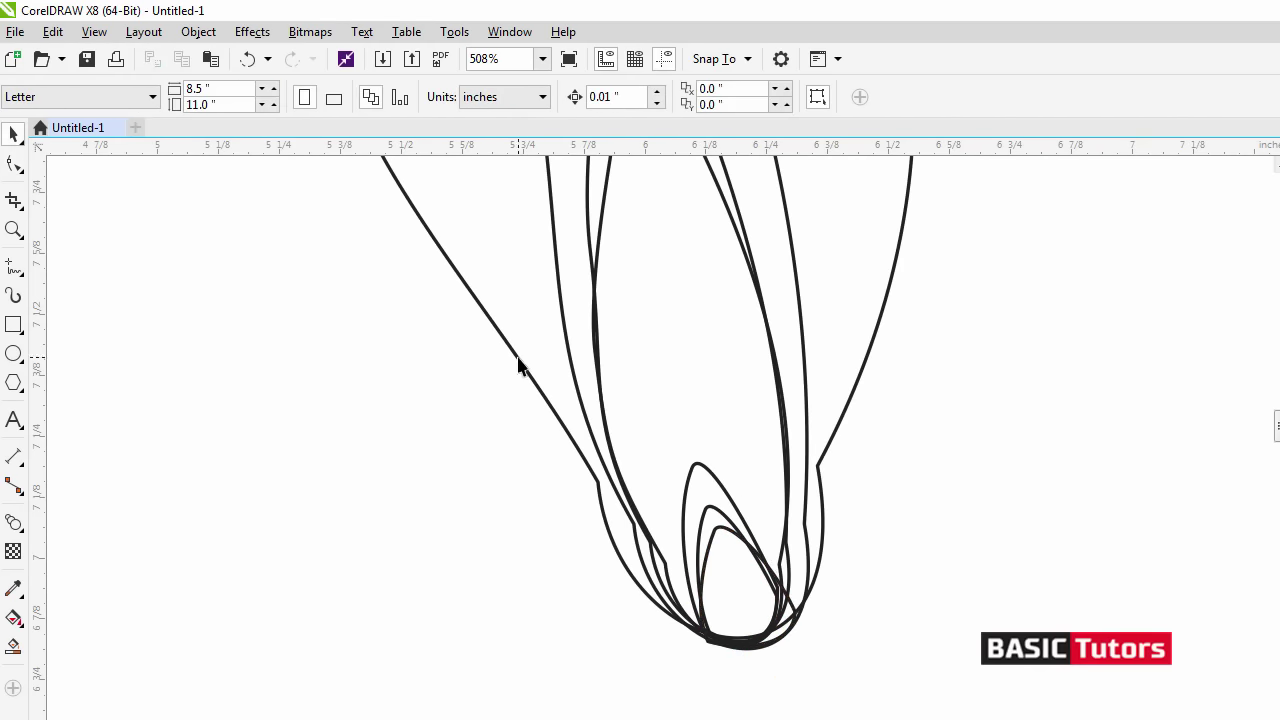
- Fill the outer flame with muted purple and the inner flames with red, yellow and white, from outside inward
left_click(518, 358)
left_click(439, 421)
left_click(561, 306)
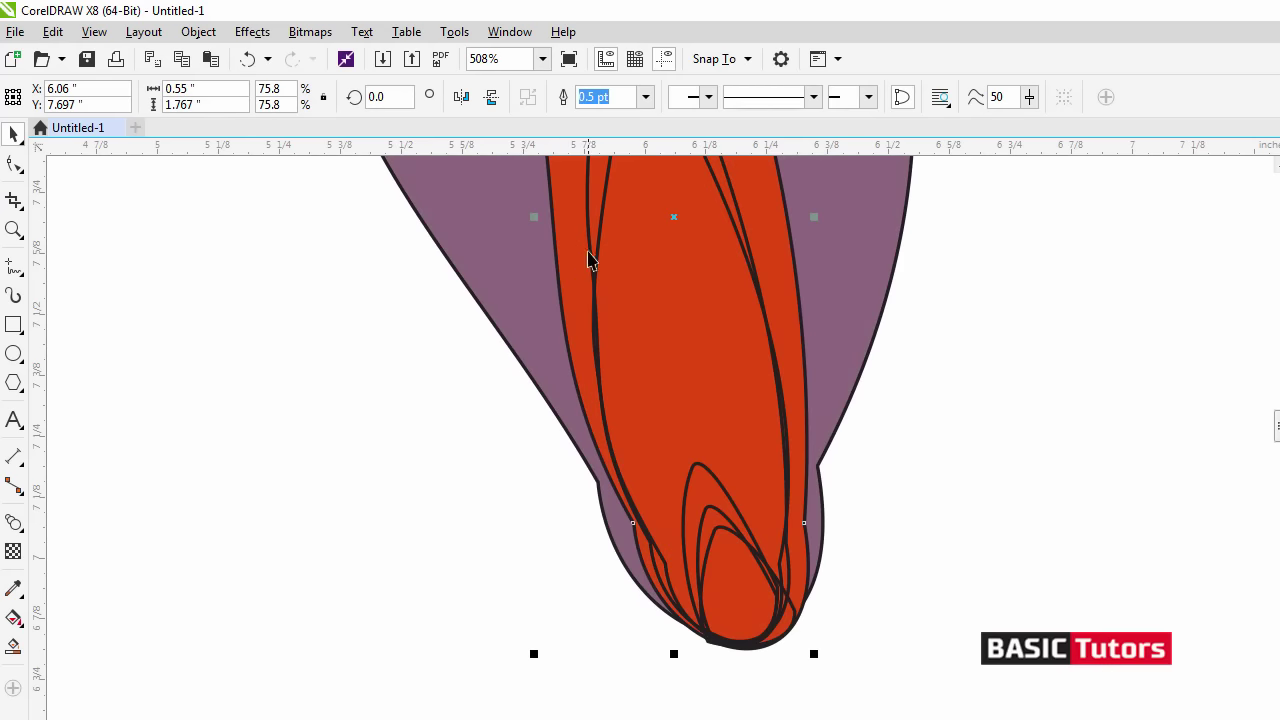
left_click(588, 252)
left_click(599, 230)
left_click(460, 560)
- Fill the three base teardrops with pale yellow, red and muted purple, from largest to smallest
left_click(688, 481)
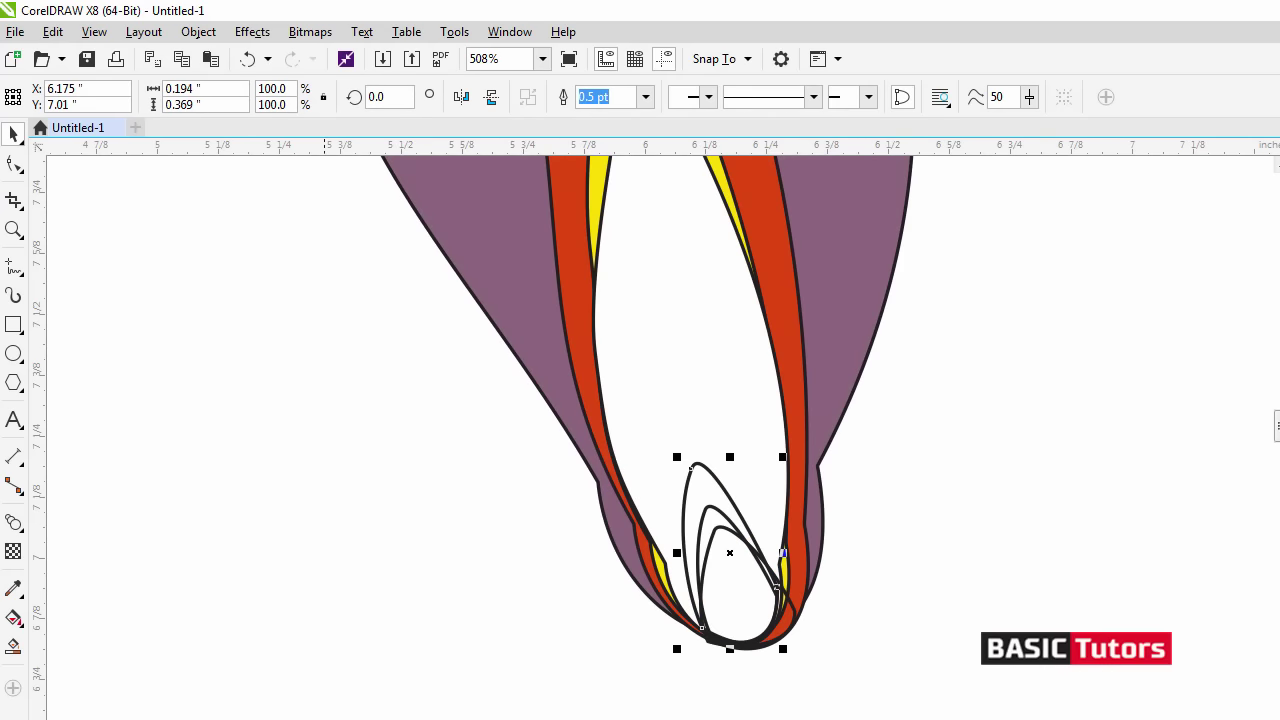
left_click(606, 571)
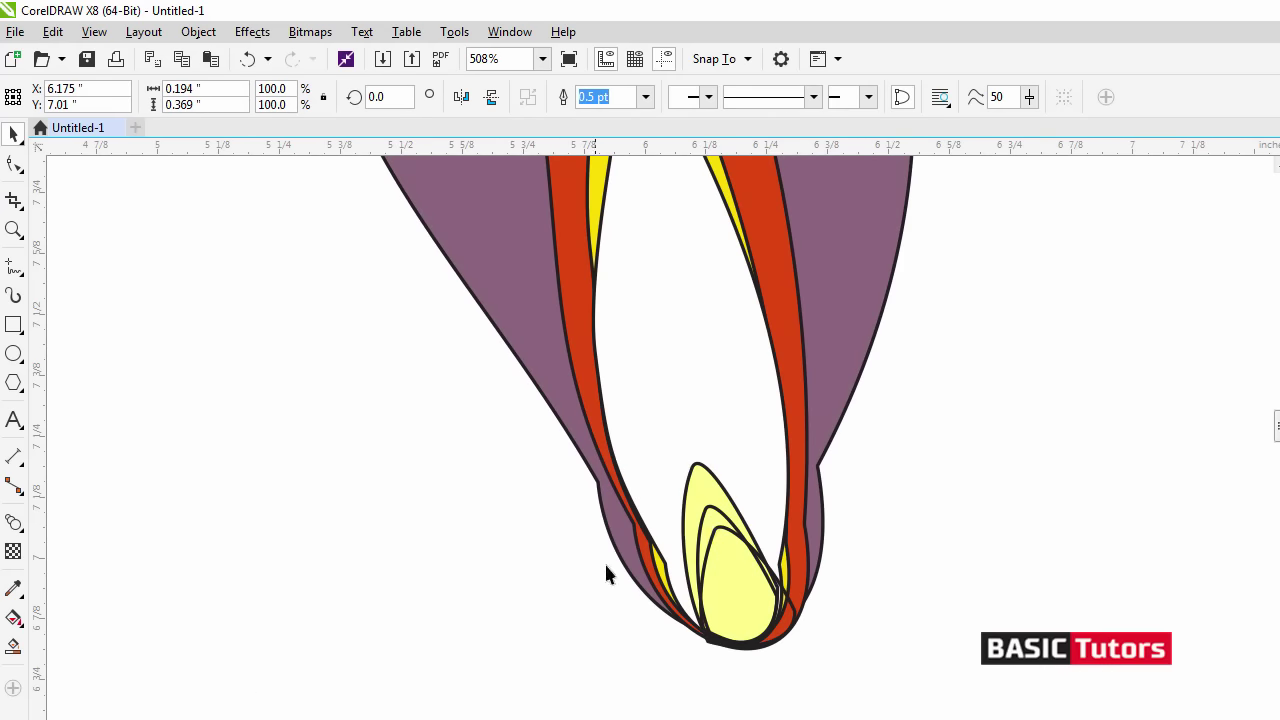
left_click(722, 515)
left_click(360, 572)
left_click(705, 556)
left_click(348, 559)
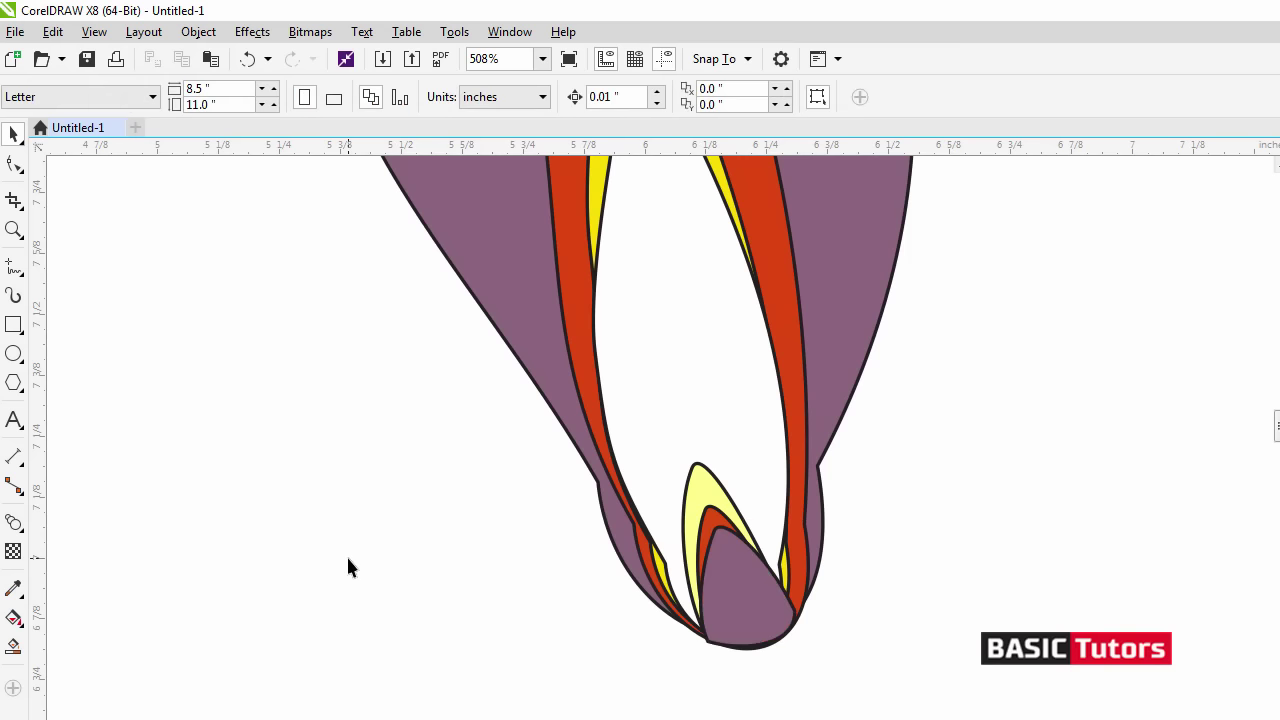
- Select all the flame shapes inside the outer purple one and remove their outlines by setting the width to 0
scroll(348, 567, "down", 4)
scroll(348, 567, "left", 3)
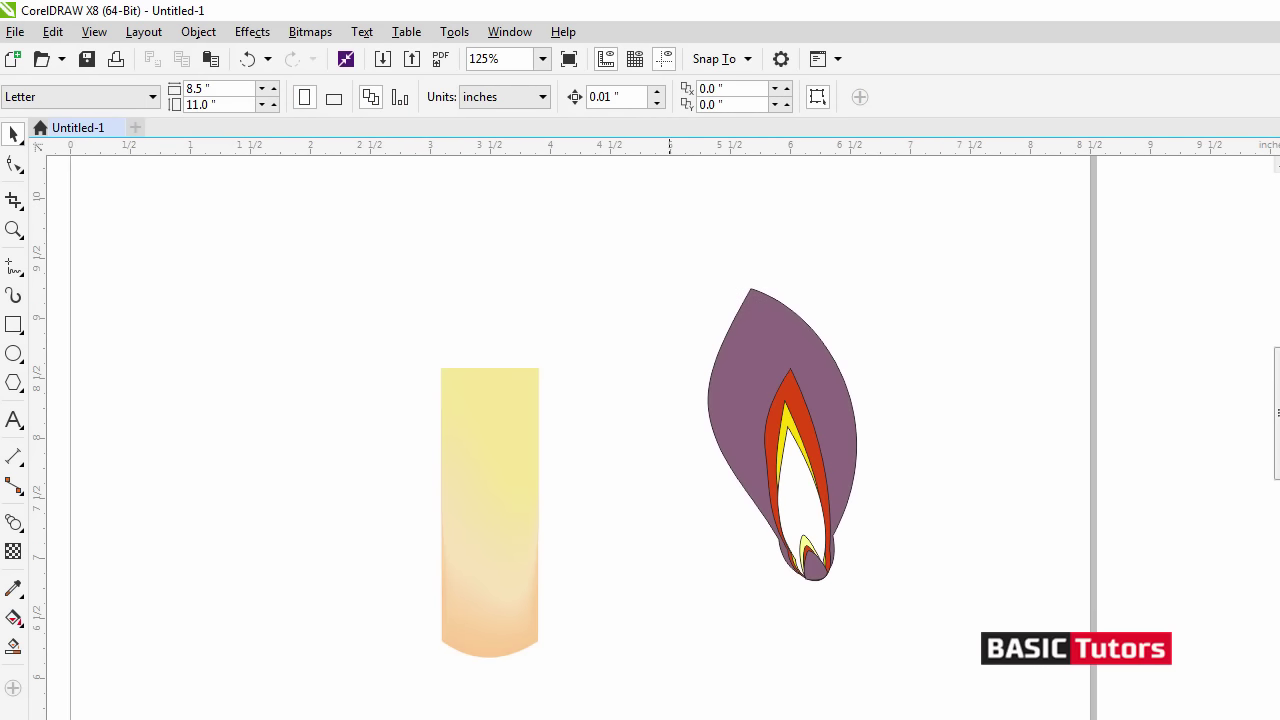
left_click_drag(662, 262, 662, 262)
left_click(695, 281)
scroll(677, 249, "down", 1)
scroll(677, 249, "up", 1)
left_click(748, 318)
left_click_drag(859, 577, 857, 579)
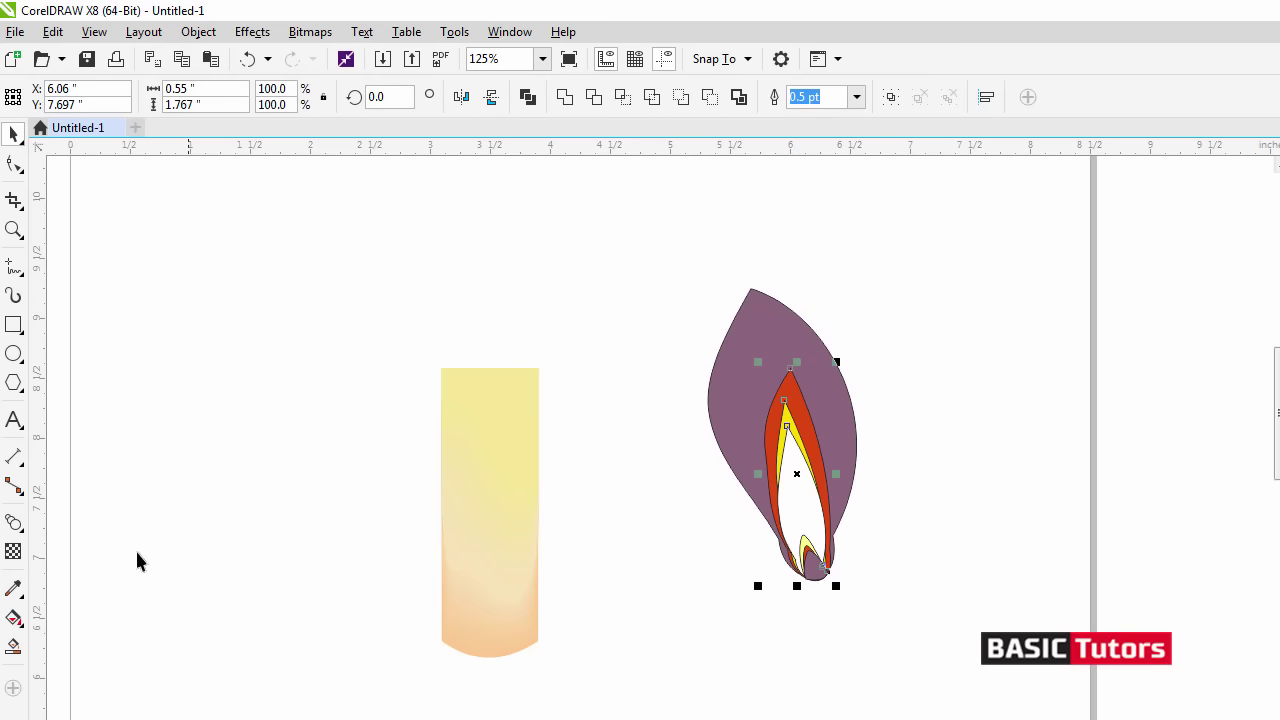
left_click(827, 96)
type("0")
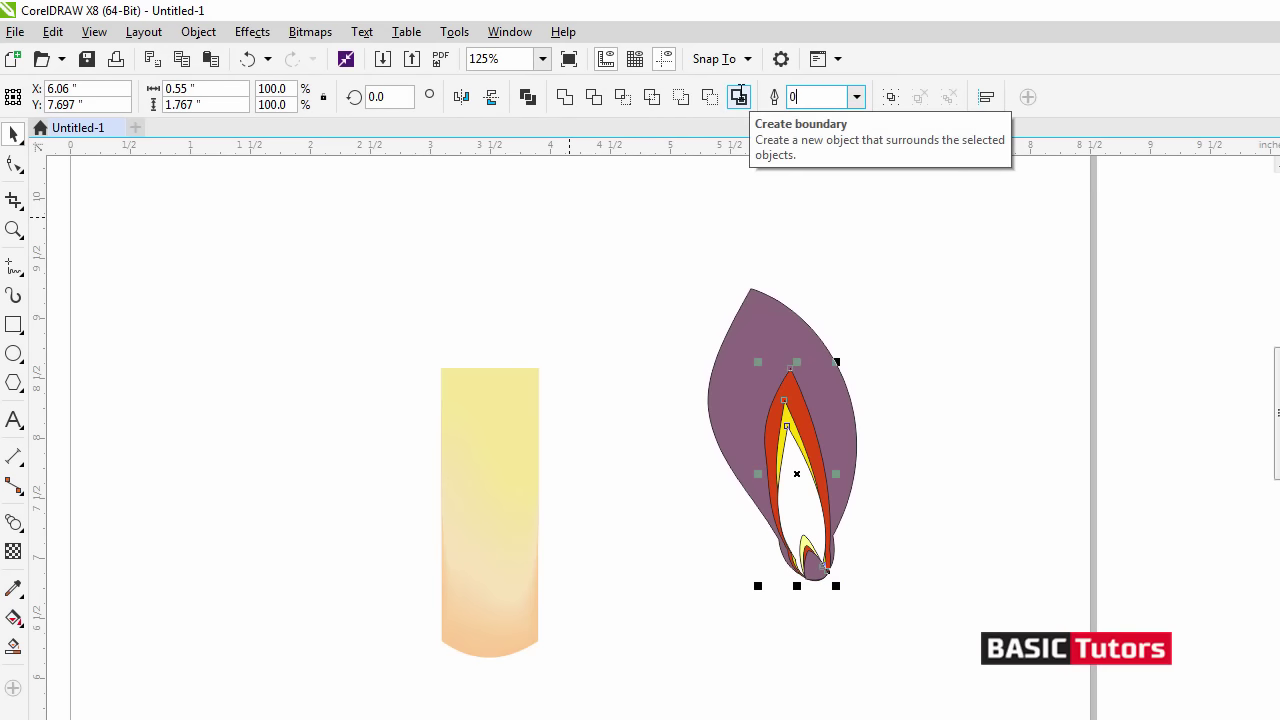
key("Return")
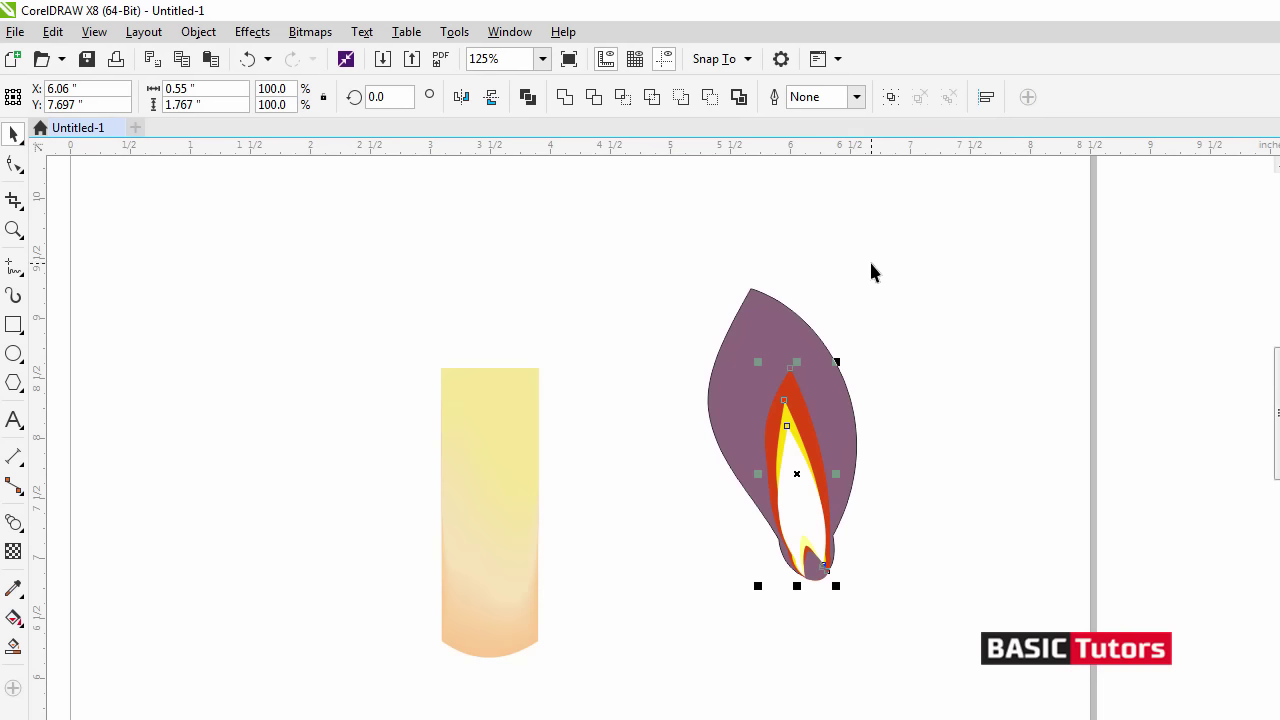
left_click(869, 259)
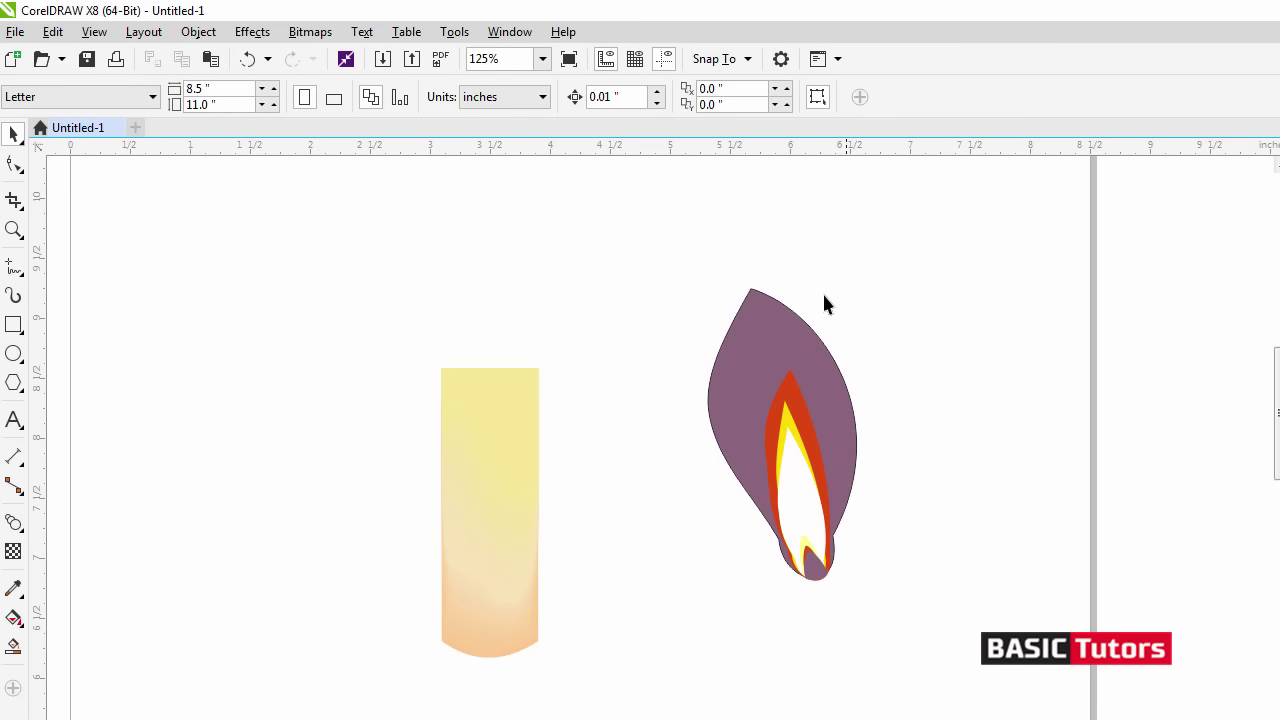
- Reshape the red flame by moving its tip node down and left toward the yellow flame's tip
key("F10")
left_click(790, 380)
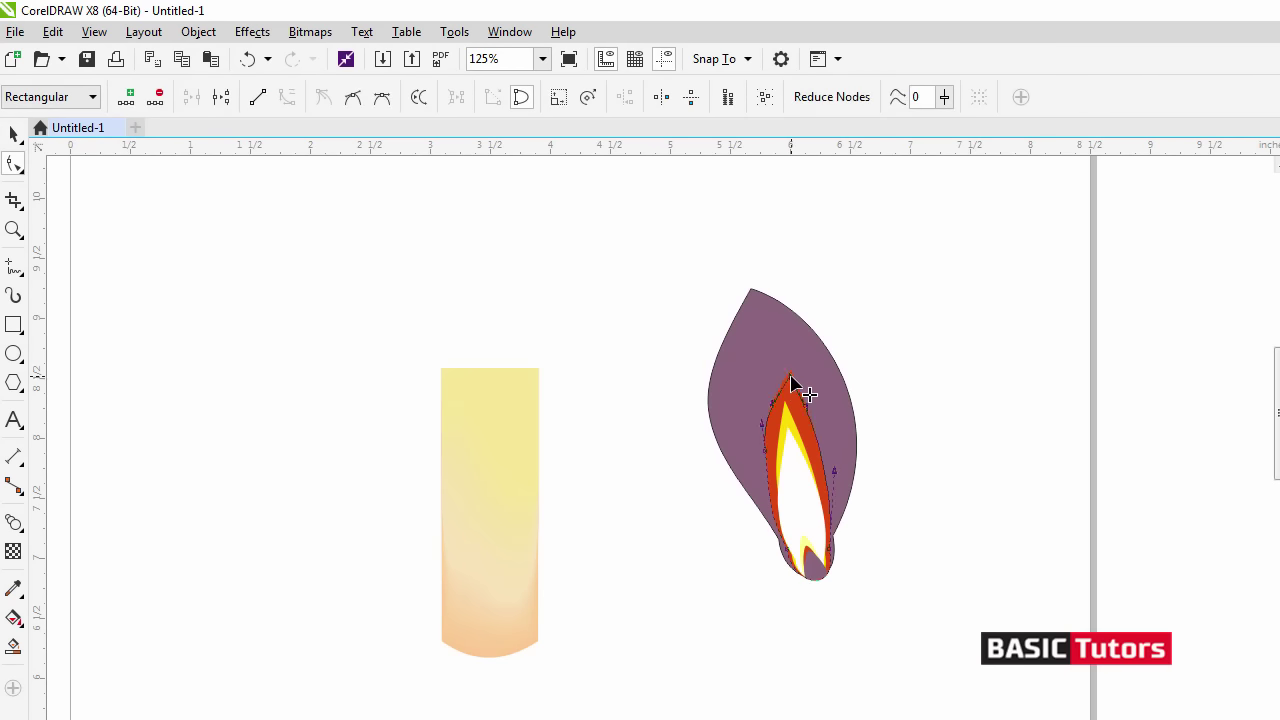
left_click_drag(790, 380, 778, 410)
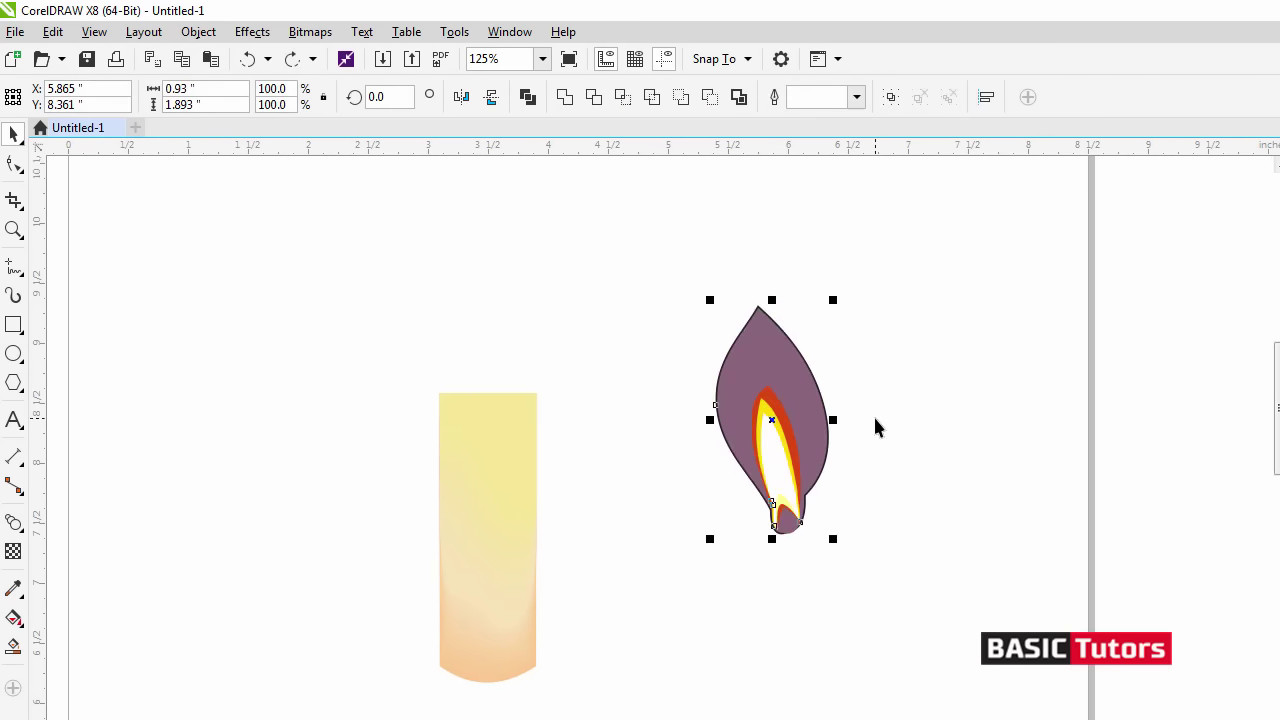
- Undo the last enlargement of the flame, and move the whole flame up and slightly left on the page
key("ctrl+z")
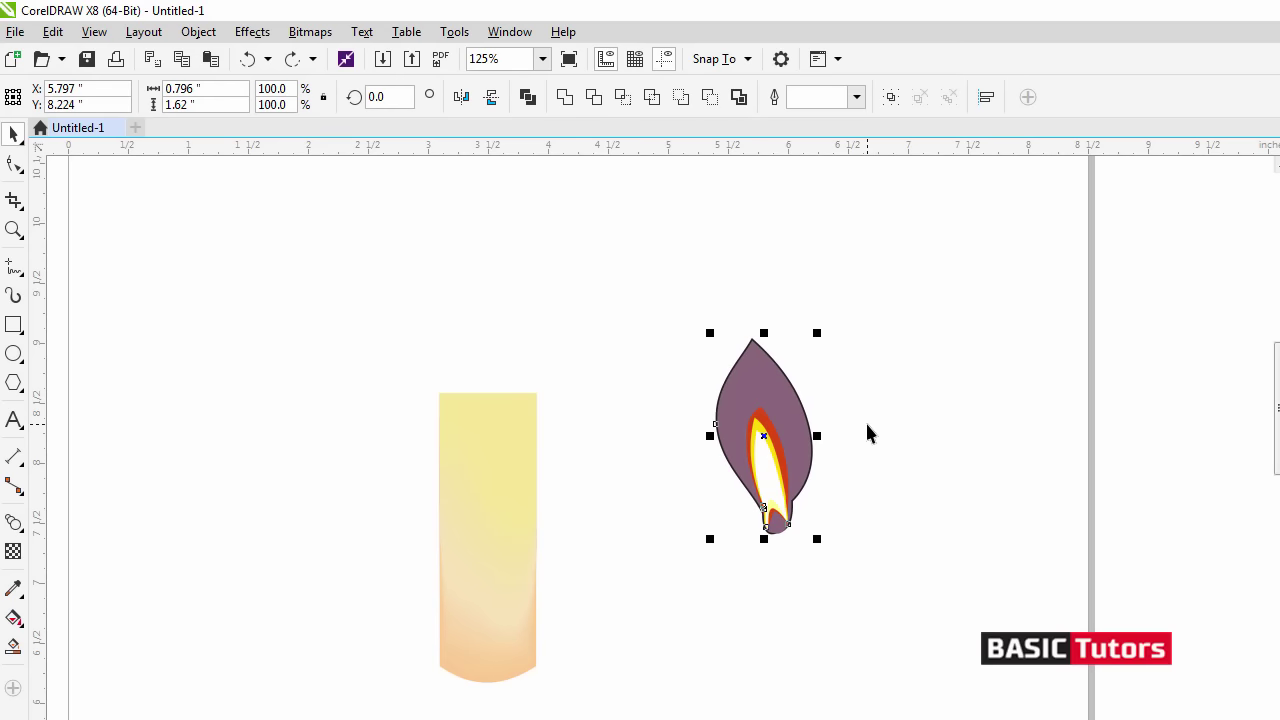
left_click_drag(790, 460, 731, 354)
left_click(825, 311)
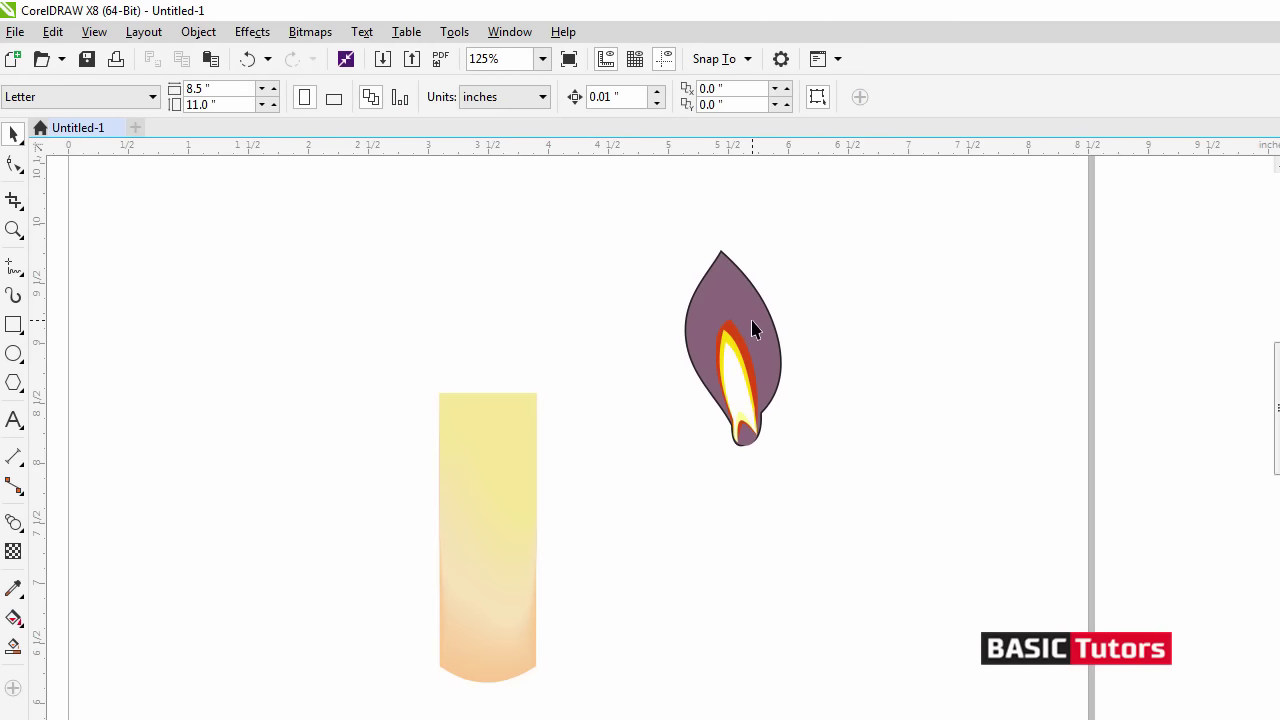
- Blend the white inner flame with the yellow flame around it
key("z")
left_click_drag(597, 209, 860, 498)
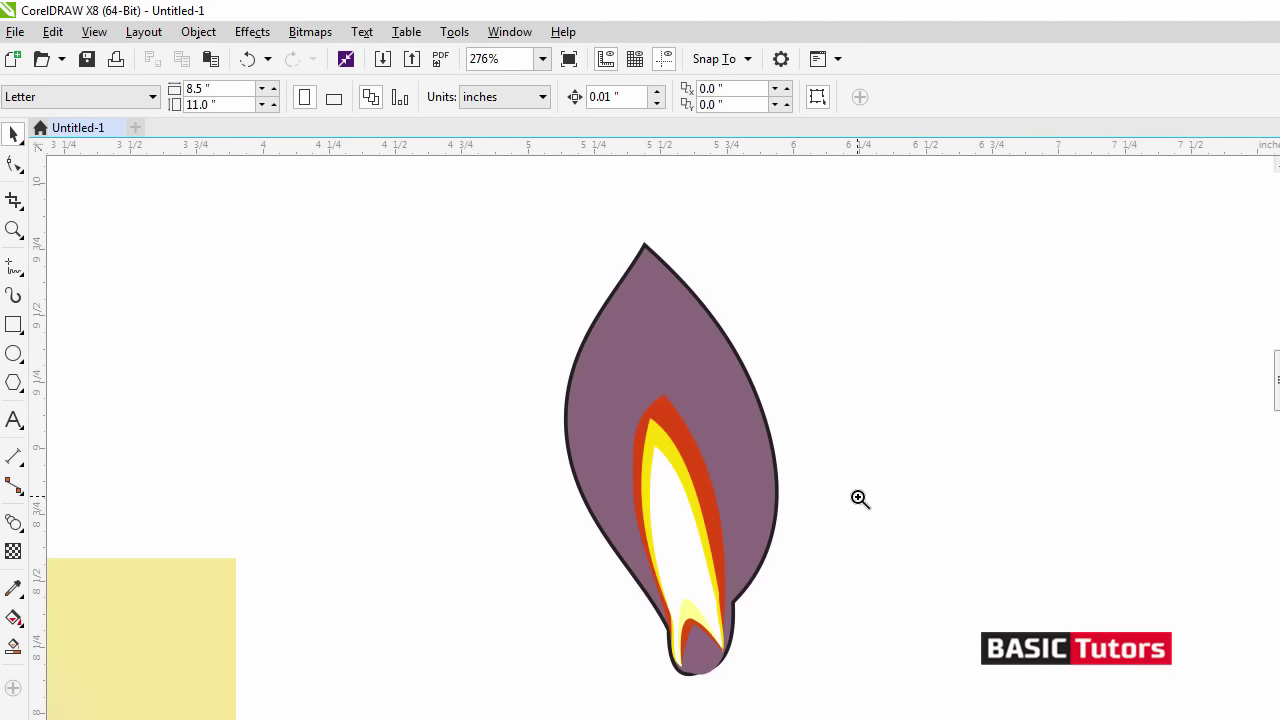
left_click_drag(977, 719, 974, 719)
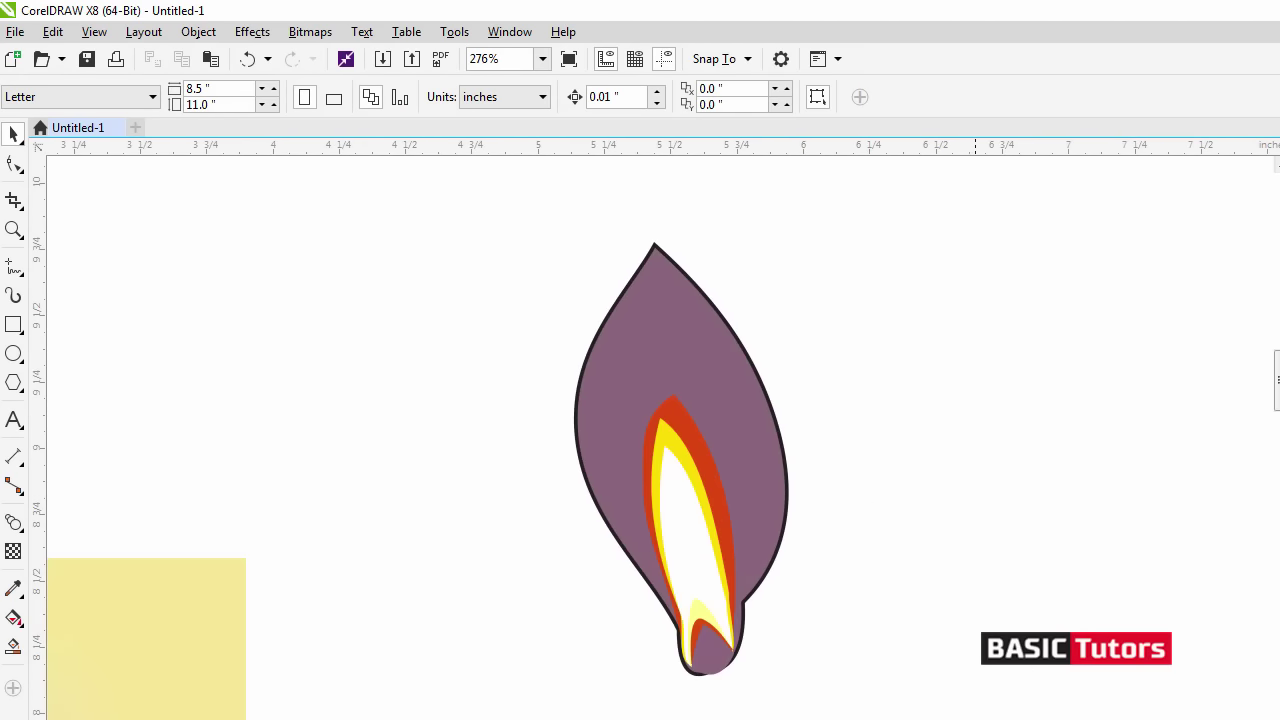
scroll(660, 430, "down", 2)
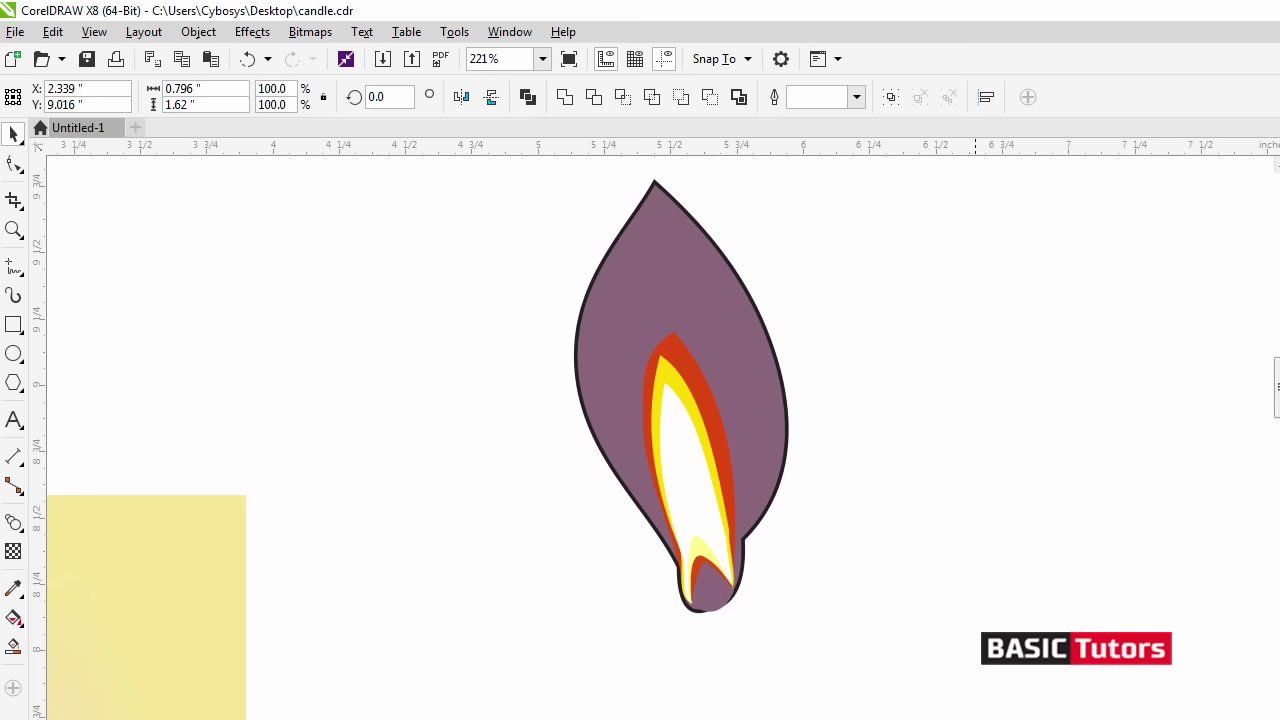
left_click(16, 520)
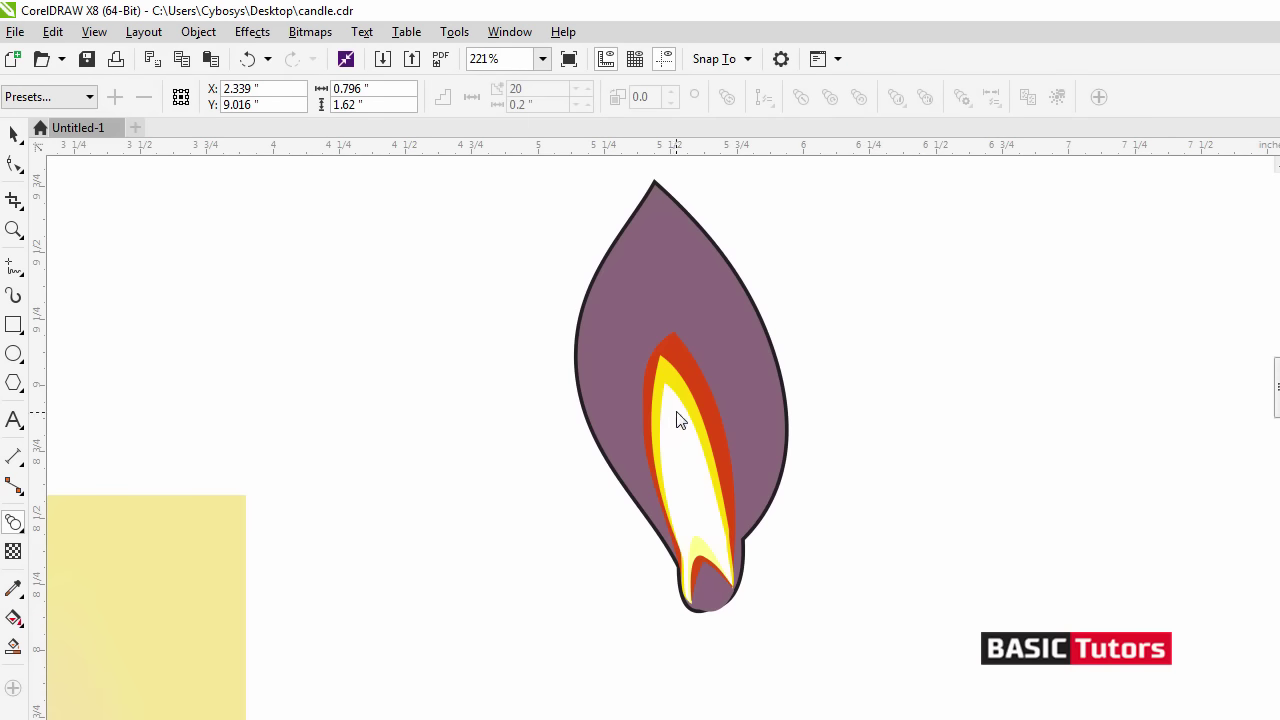
left_click_drag(683, 405, 691, 394)
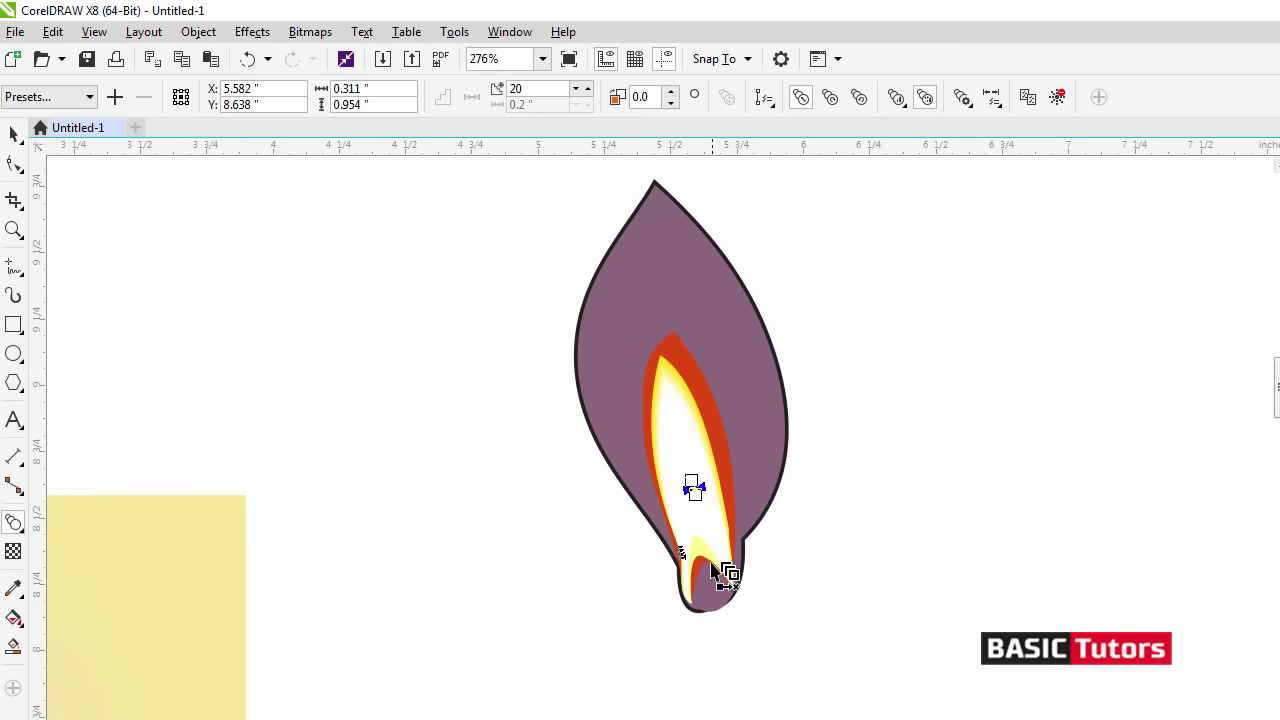
- Blend the purple and red teardrops at the flame's base, and blend the pale yellow teardrop into them
left_click_drag(697, 560, 712, 571)
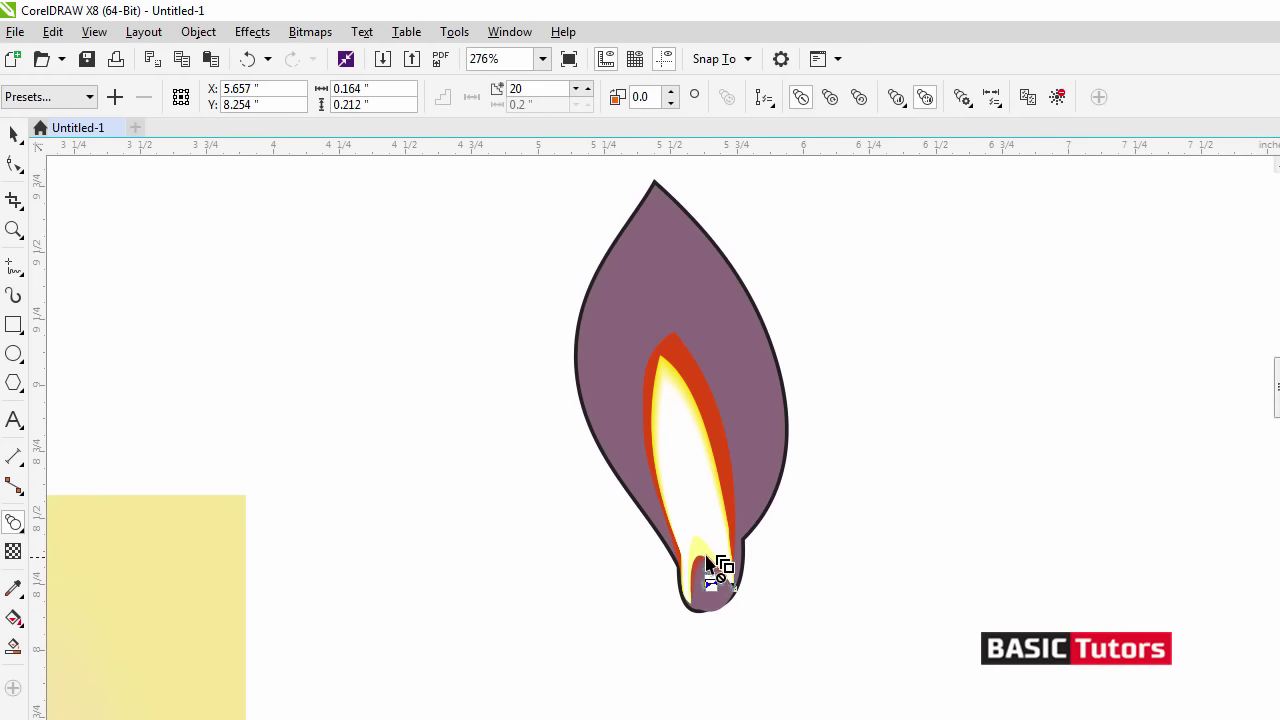
left_click(706, 551)
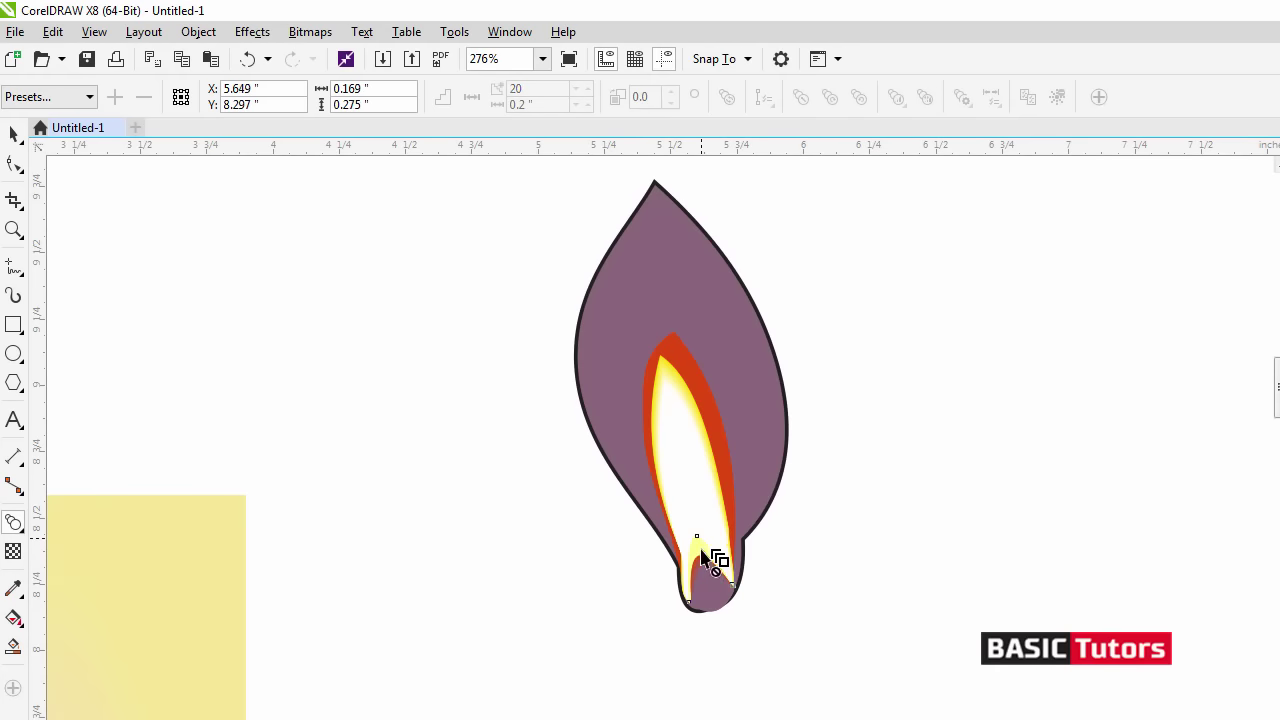
left_click(712, 572)
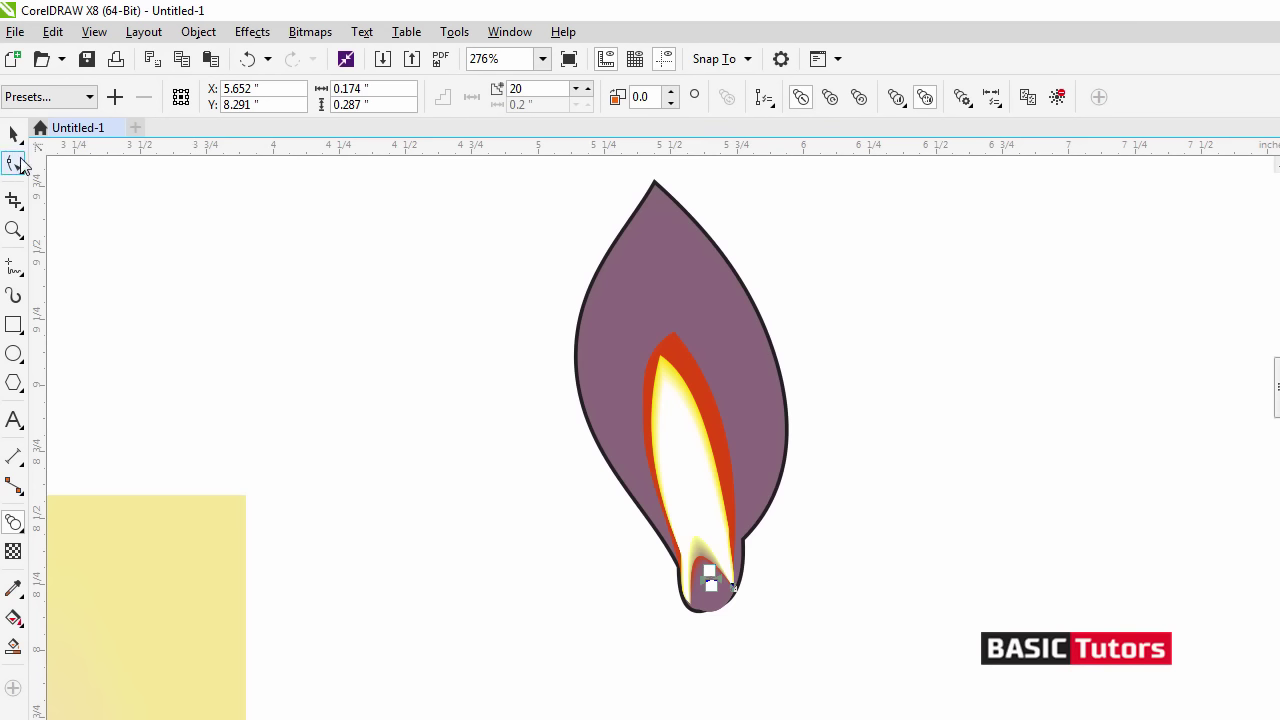
left_click(14, 133)
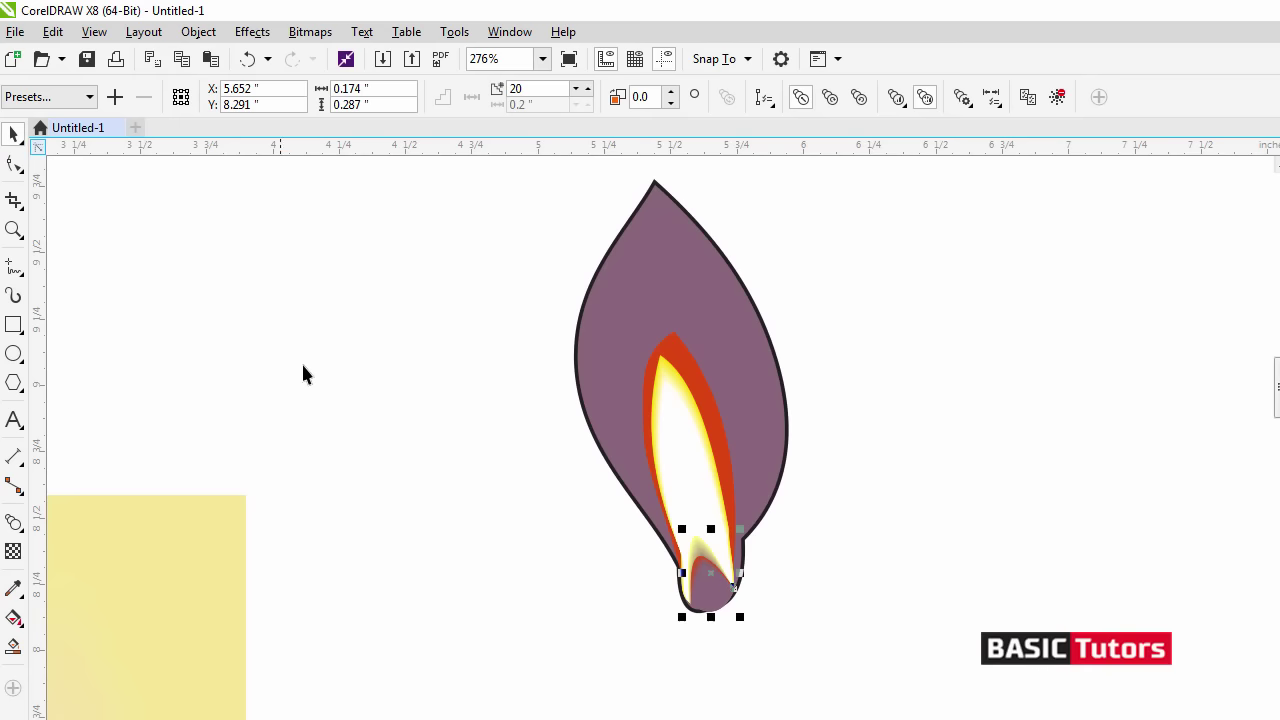
left_click(420, 393)
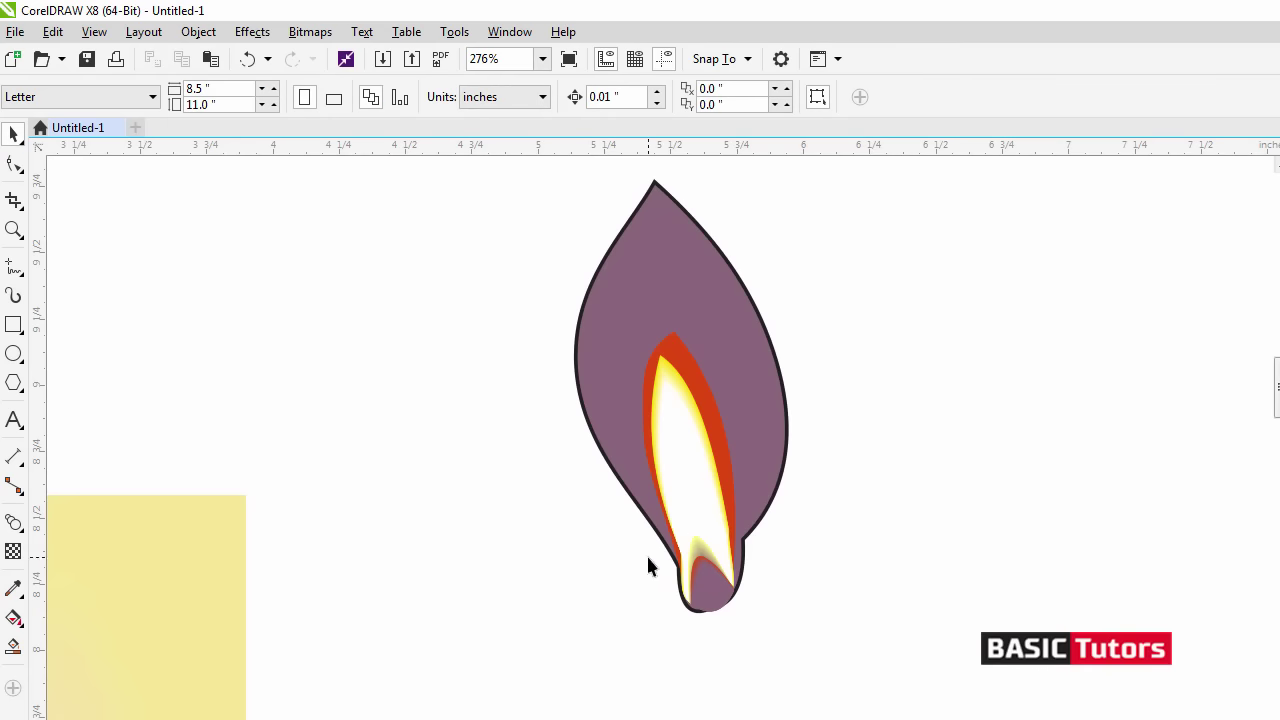
- Apply a uniform transparency of 90 to the red flame shape
left_click(679, 361)
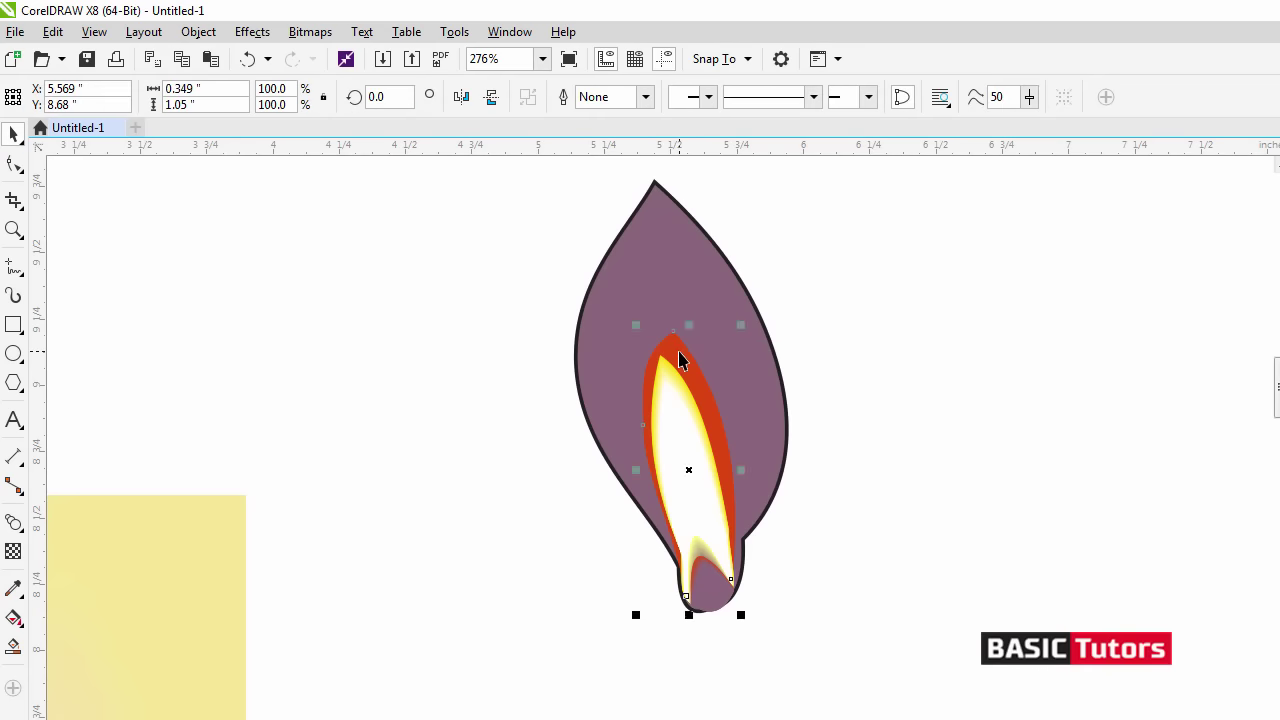
left_click(14, 550)
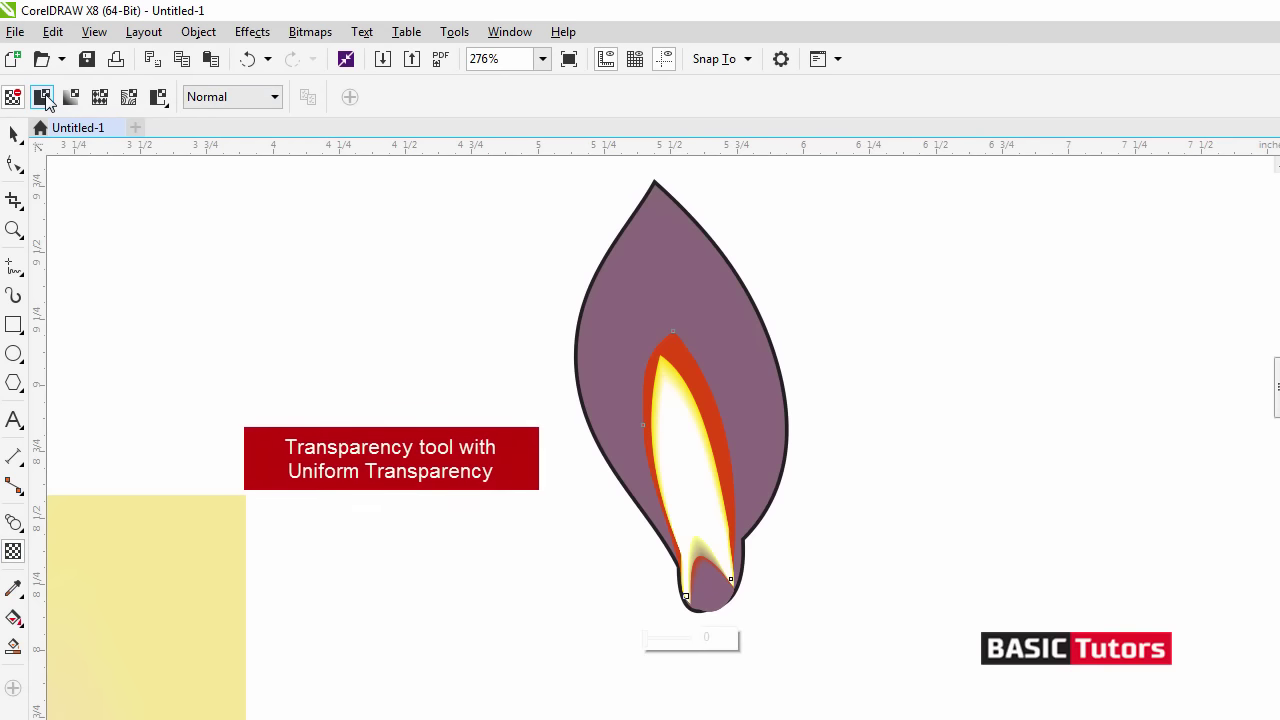
left_click(41, 97)
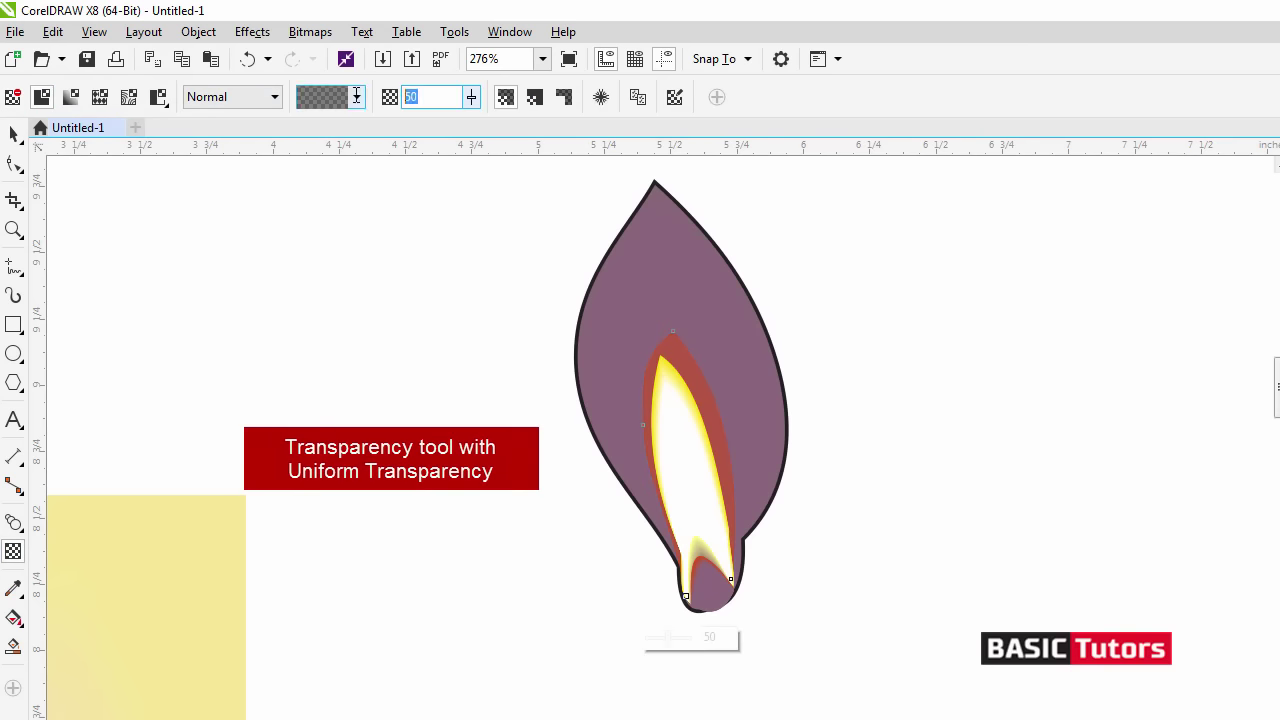
type("90")
key("Return")
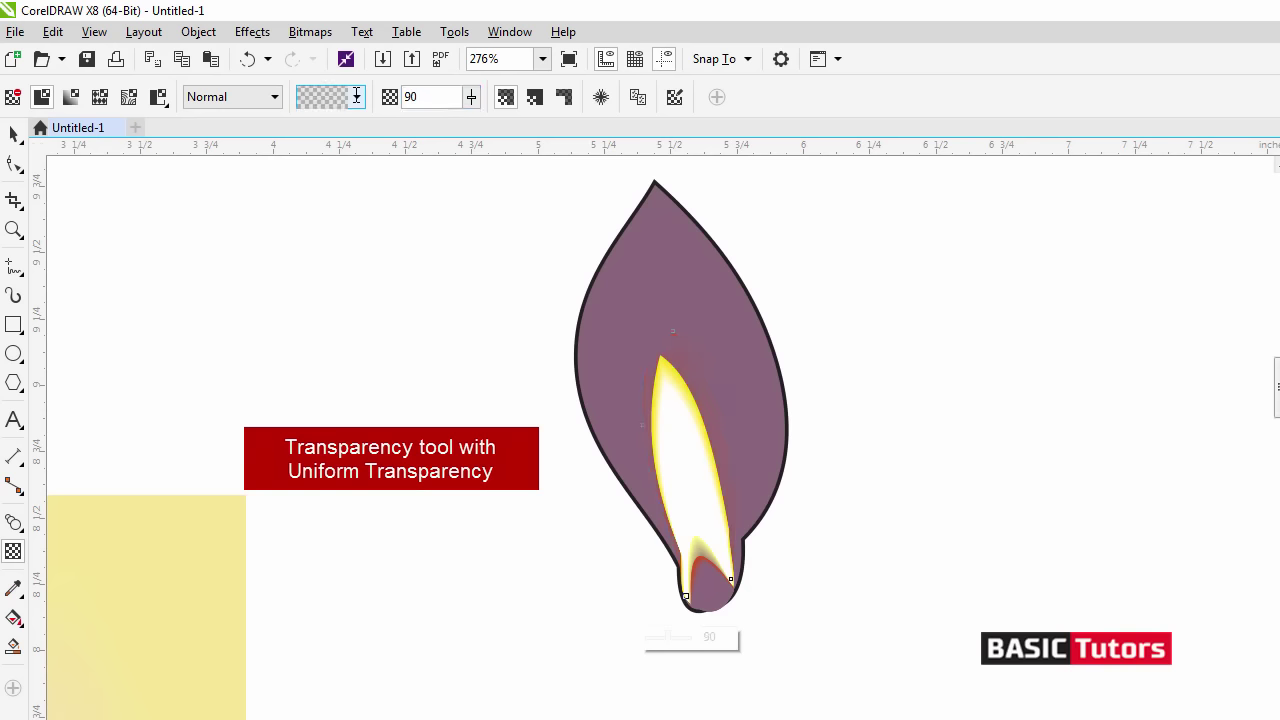
- Remove the outline of the outer purple flame by setting its width to 0
left_click(650, 224)
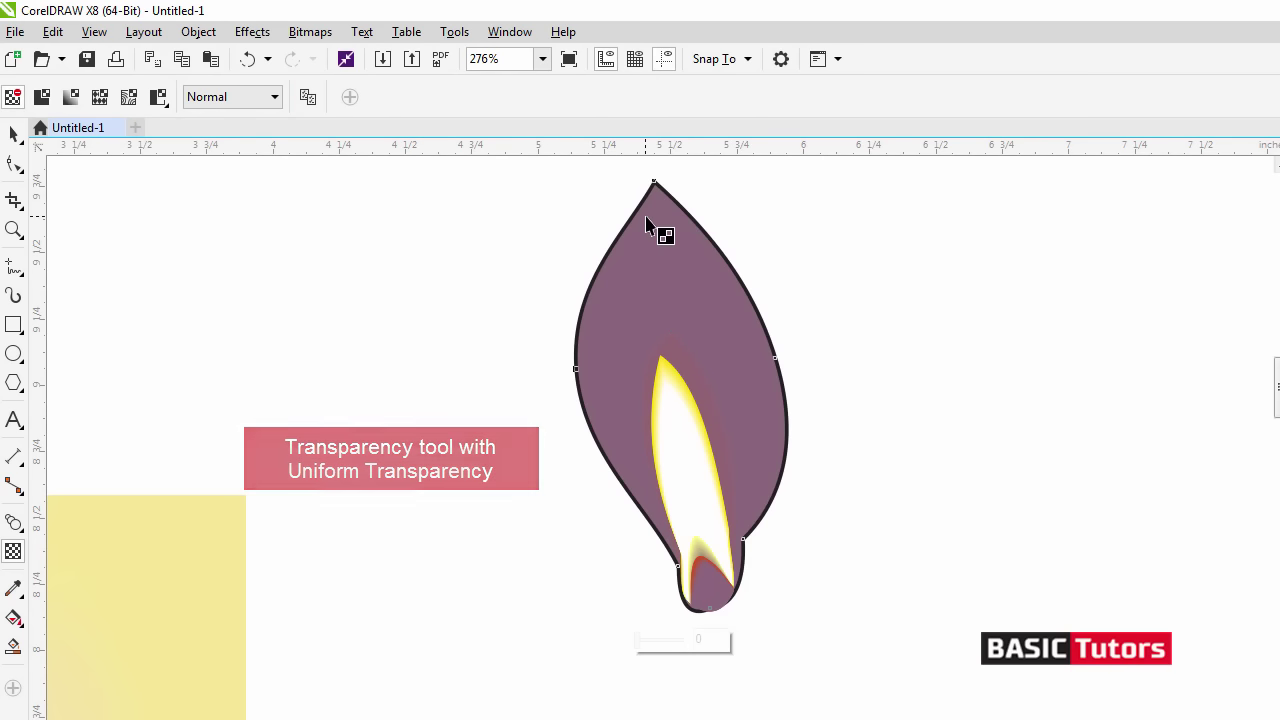
left_click(14, 133)
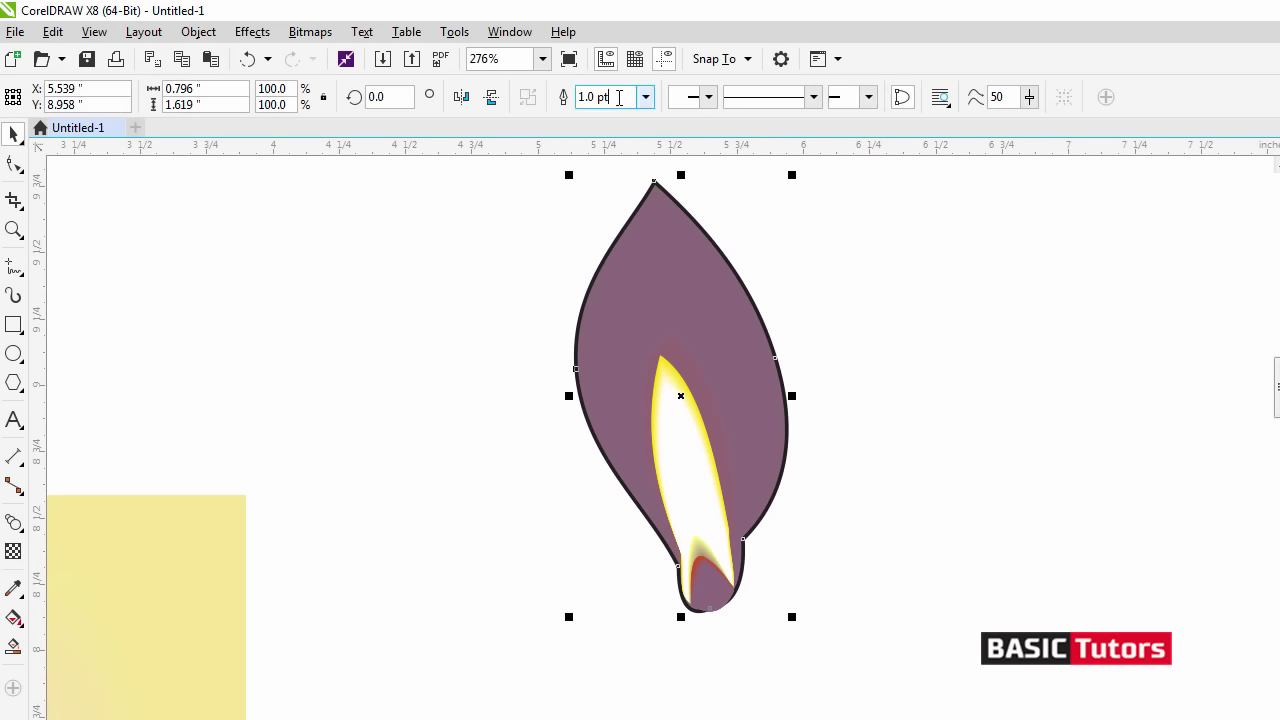
left_click_drag(612, 97, 517, 97)
type("0")
key("Return")
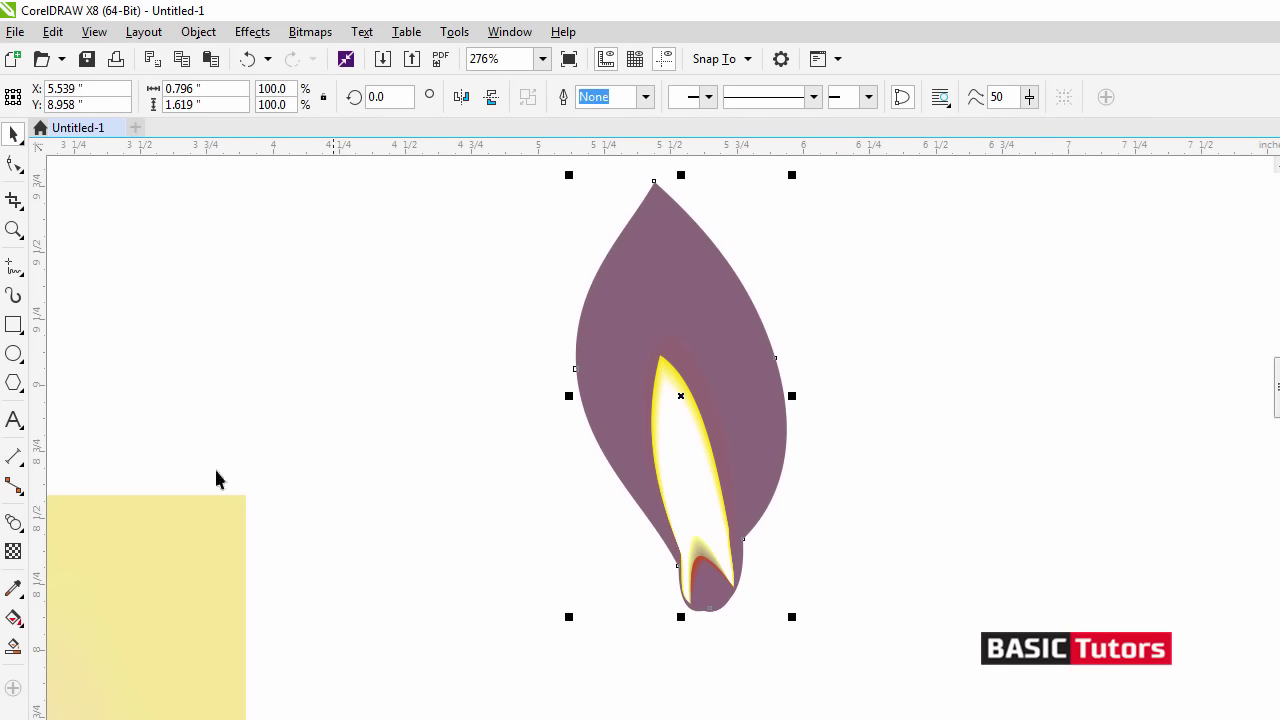
- Apply a uniform transparency of 95 to the outer purple flame
left_click(13, 551)
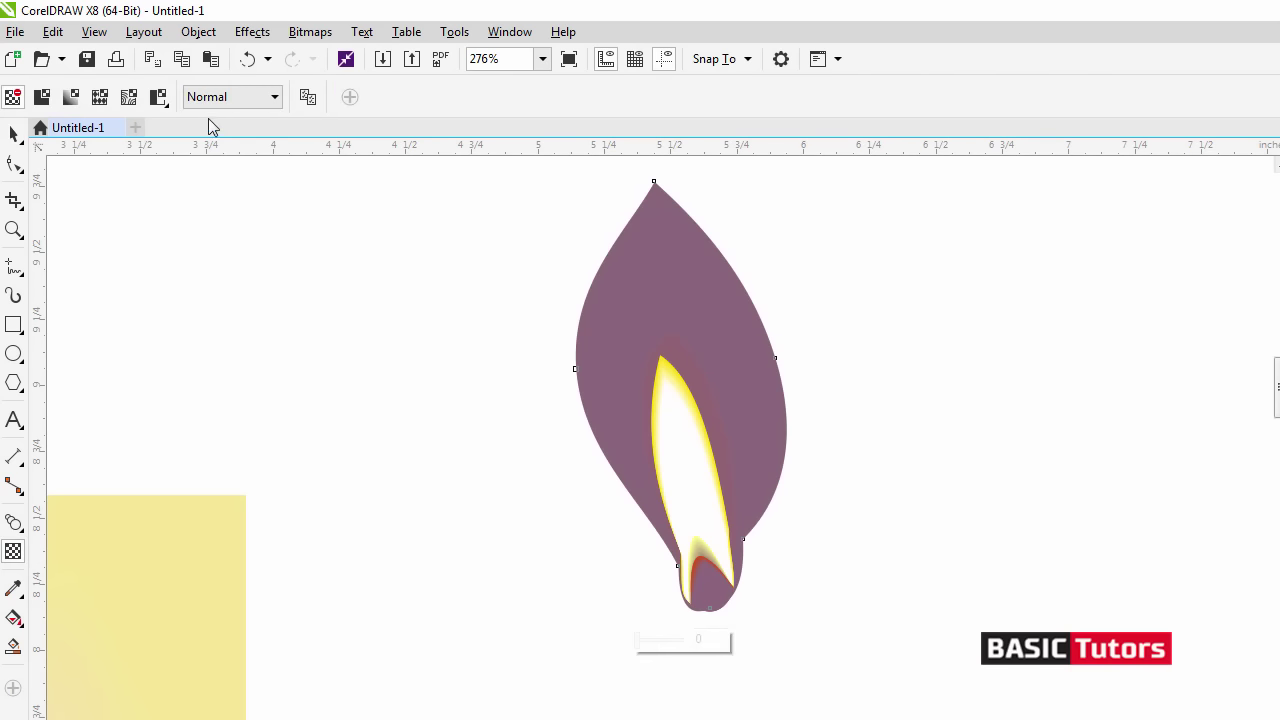
left_click(128, 98)
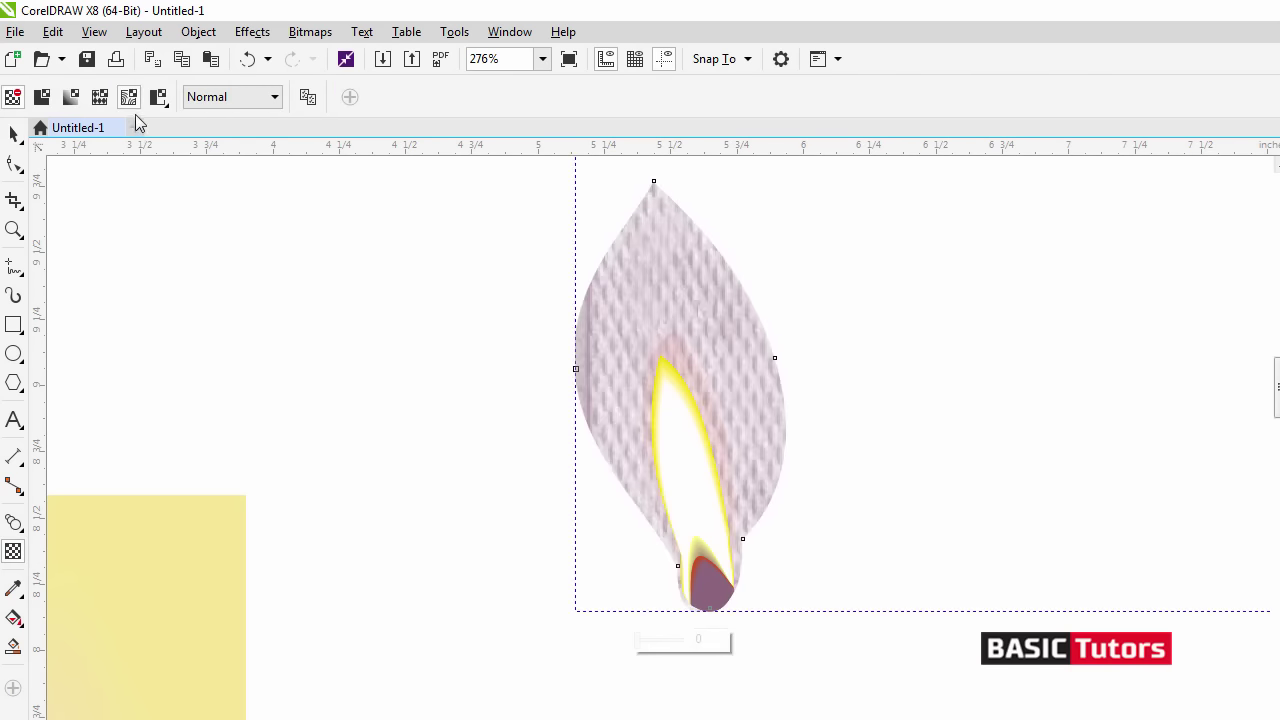
left_click(56, 101)
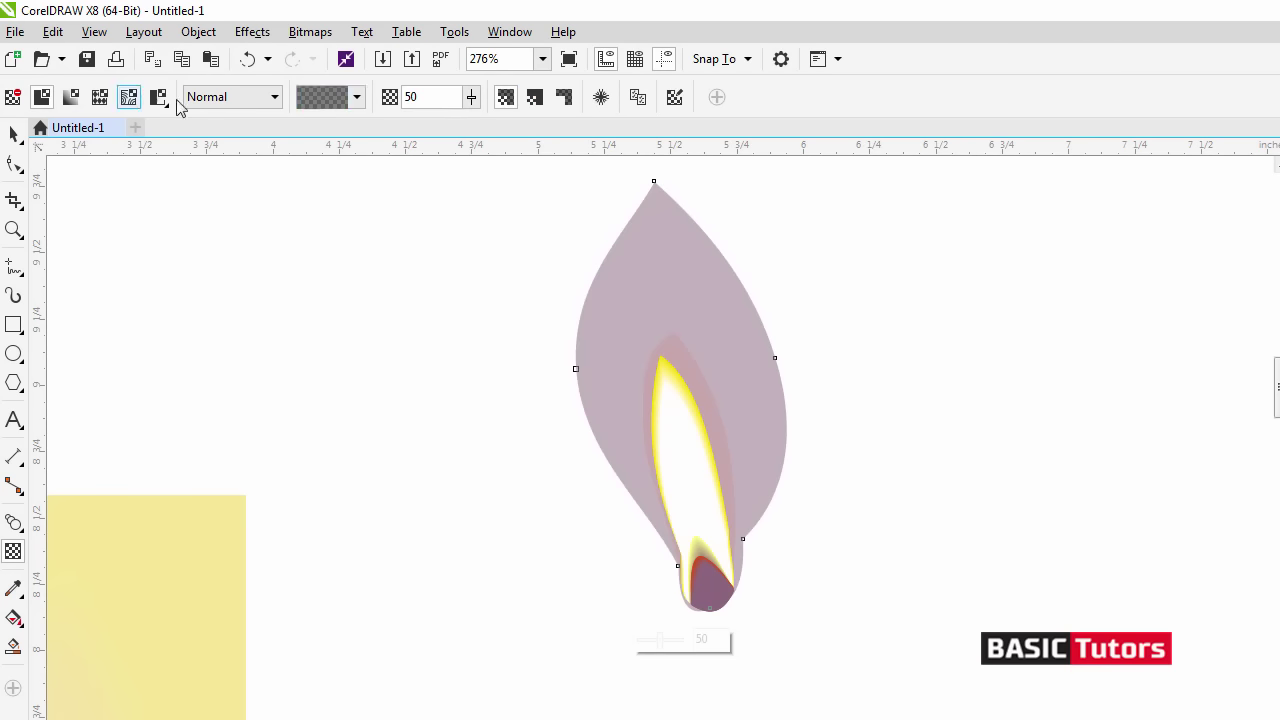
left_click(420, 92)
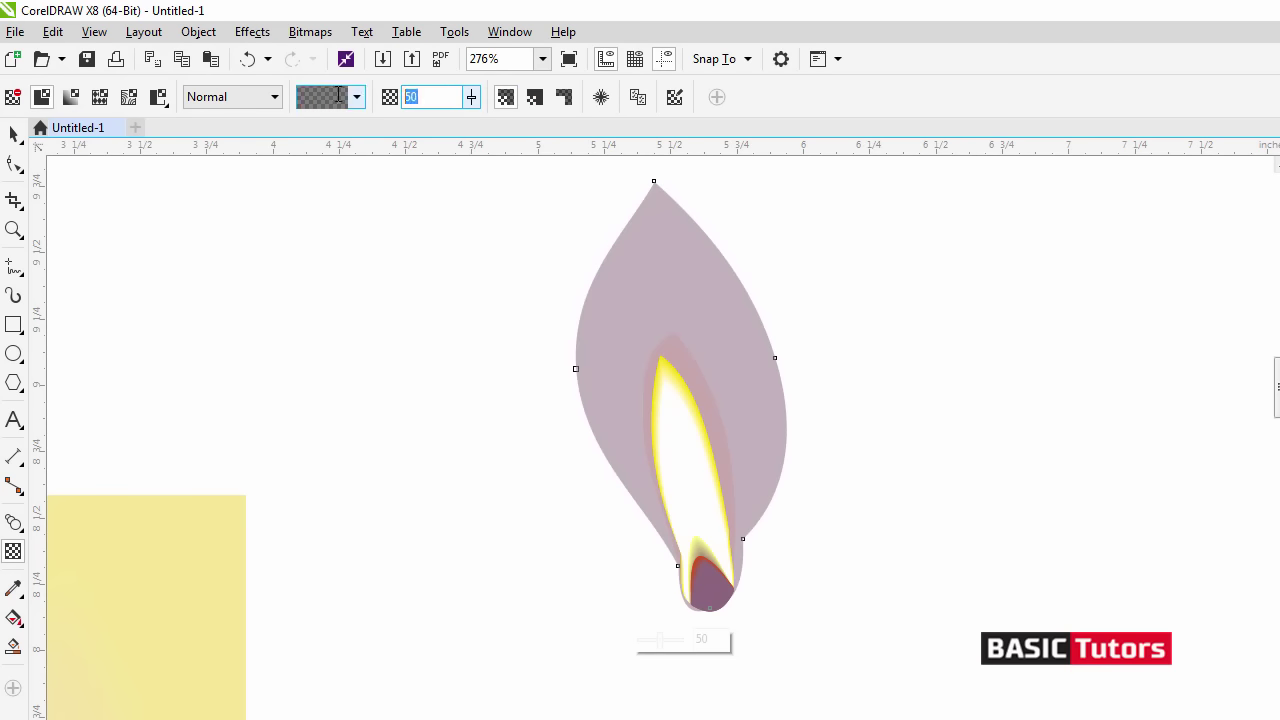
key("Return")
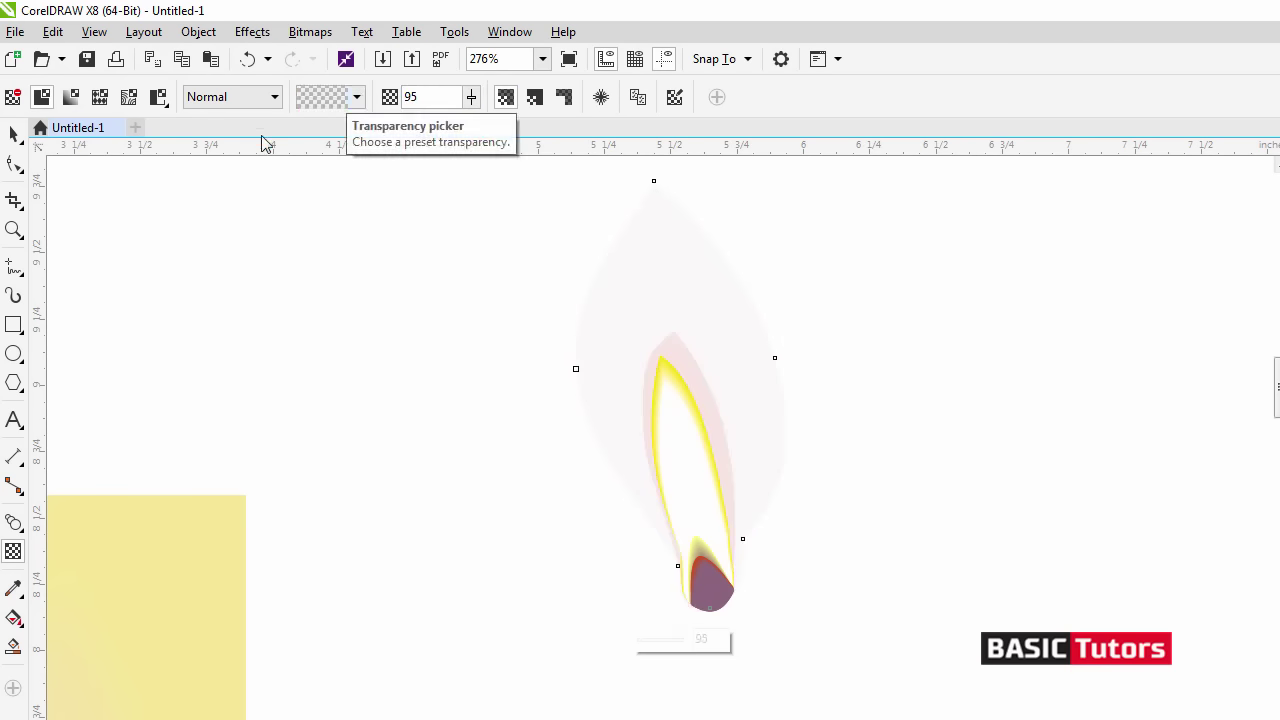
- Blend the outer purple flame with the red flame using 60 blend steps
left_click(18, 524)
left_click_drag(694, 261, 700, 357)
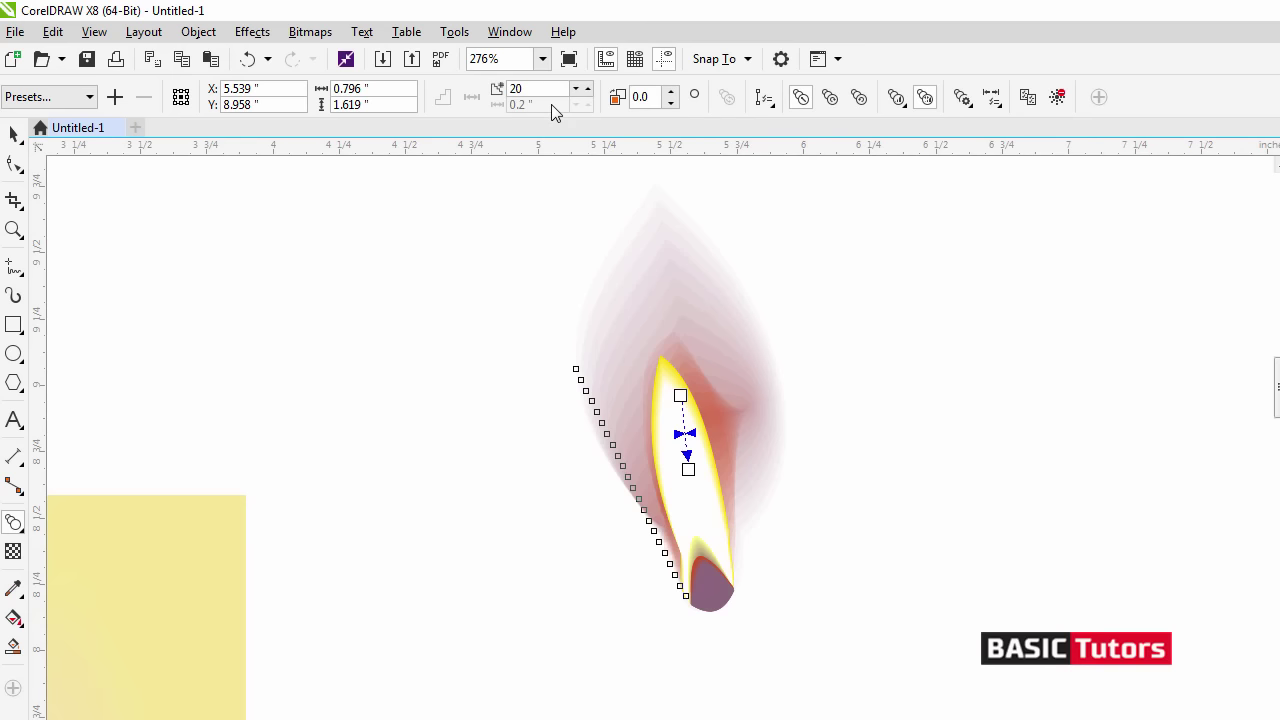
left_click(558, 90)
key("Return")
left_click(535, 89)
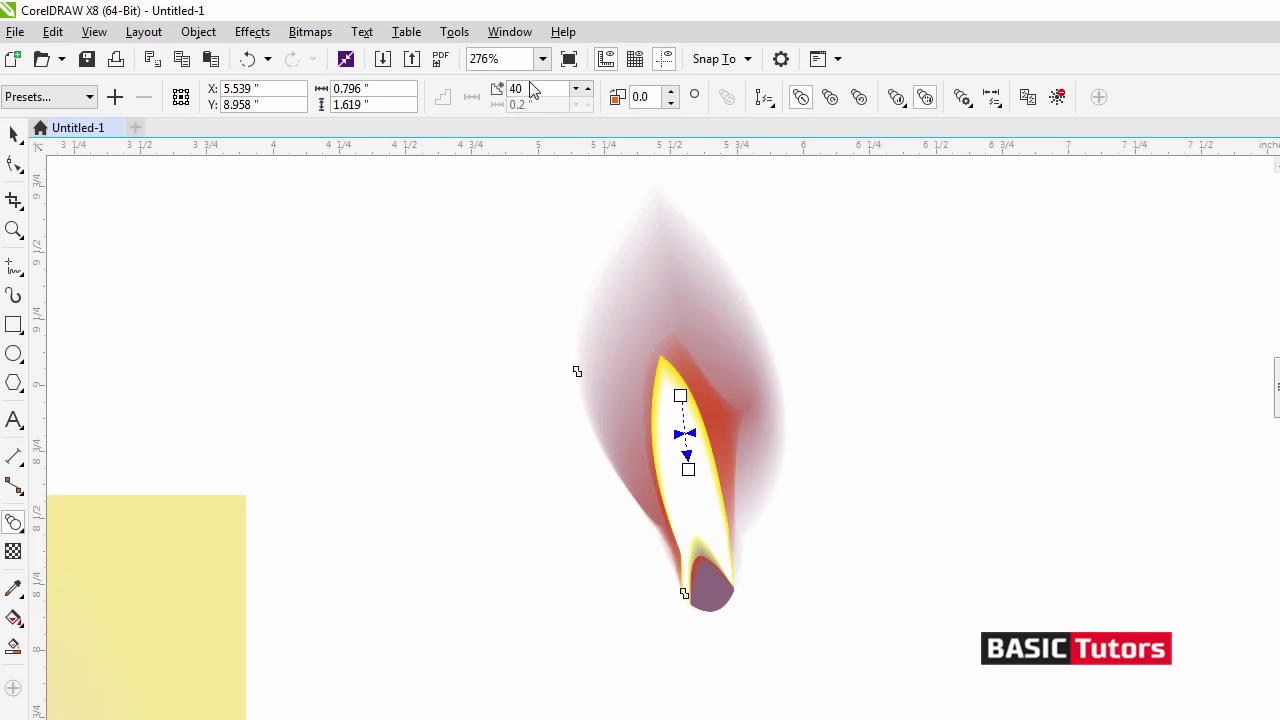
type("6")
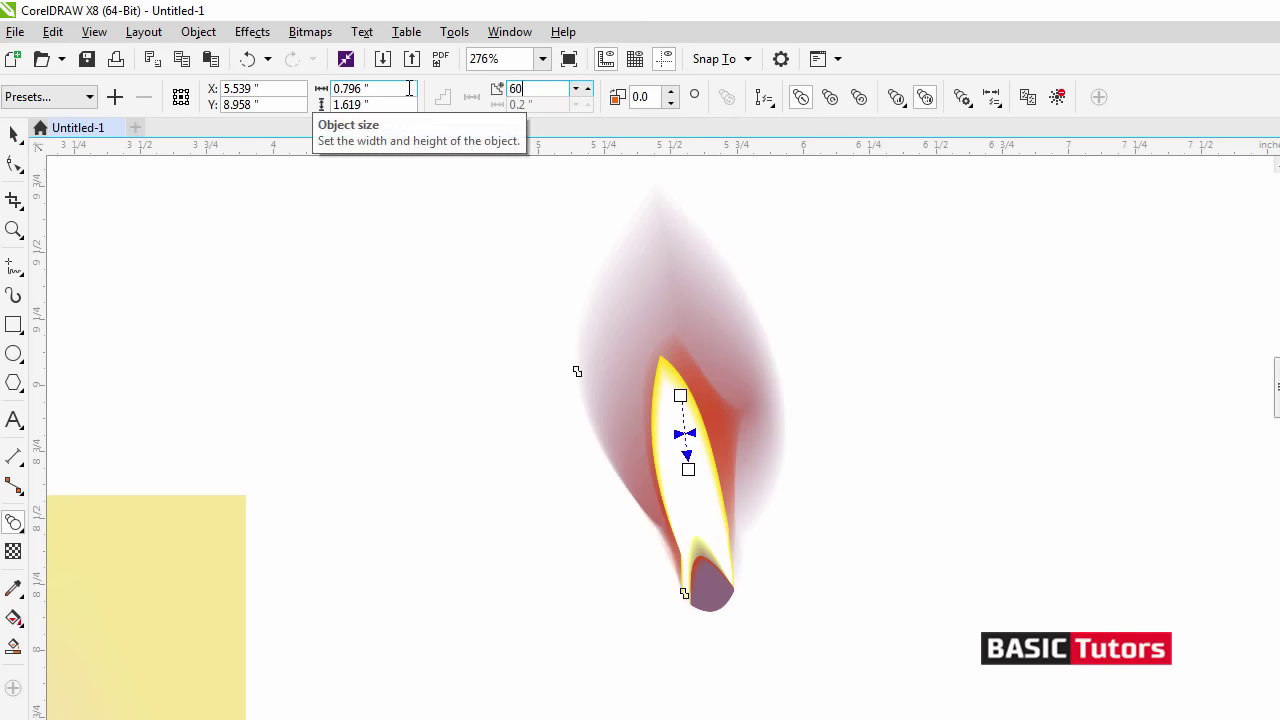
key("Return")
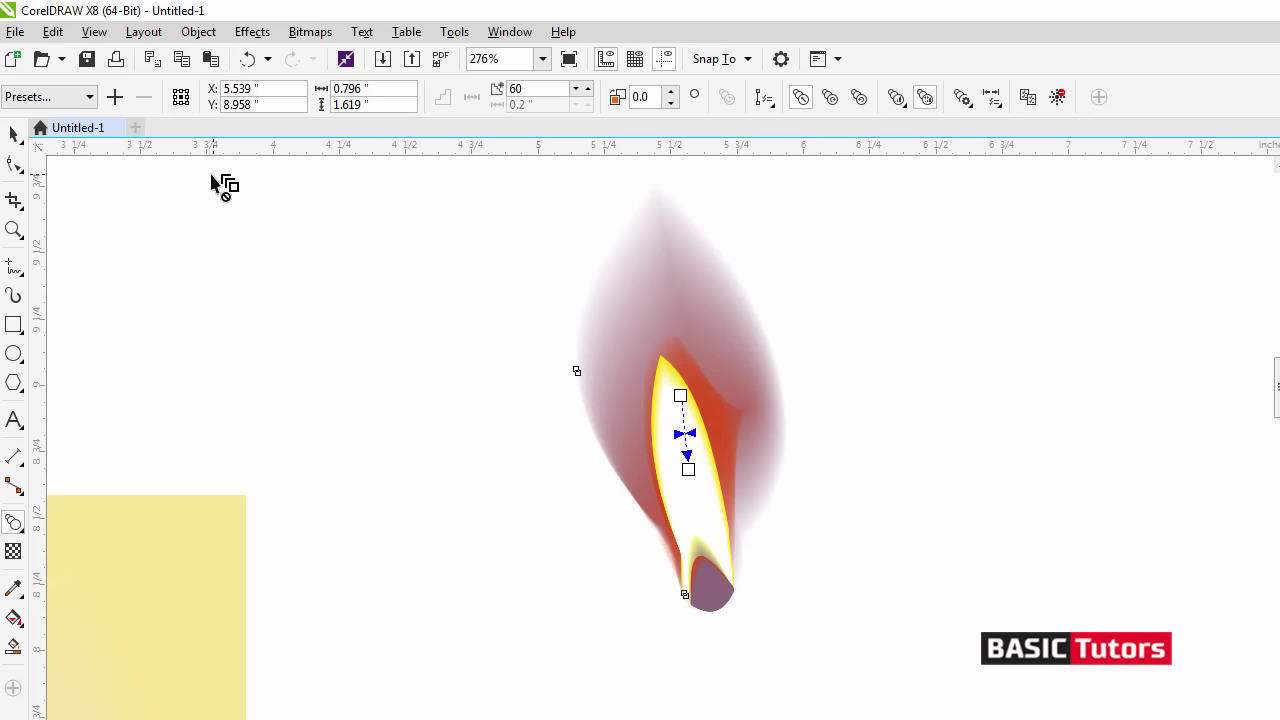
left_click(14, 136)
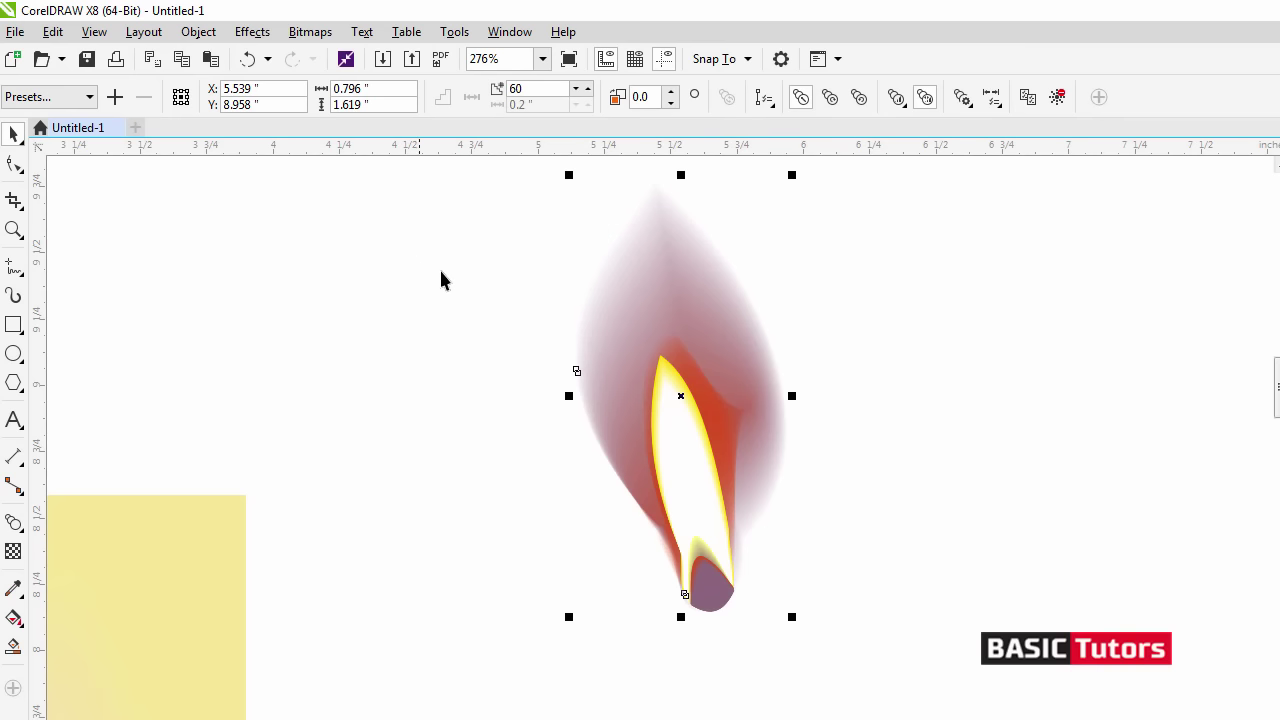
left_click(551, 300)
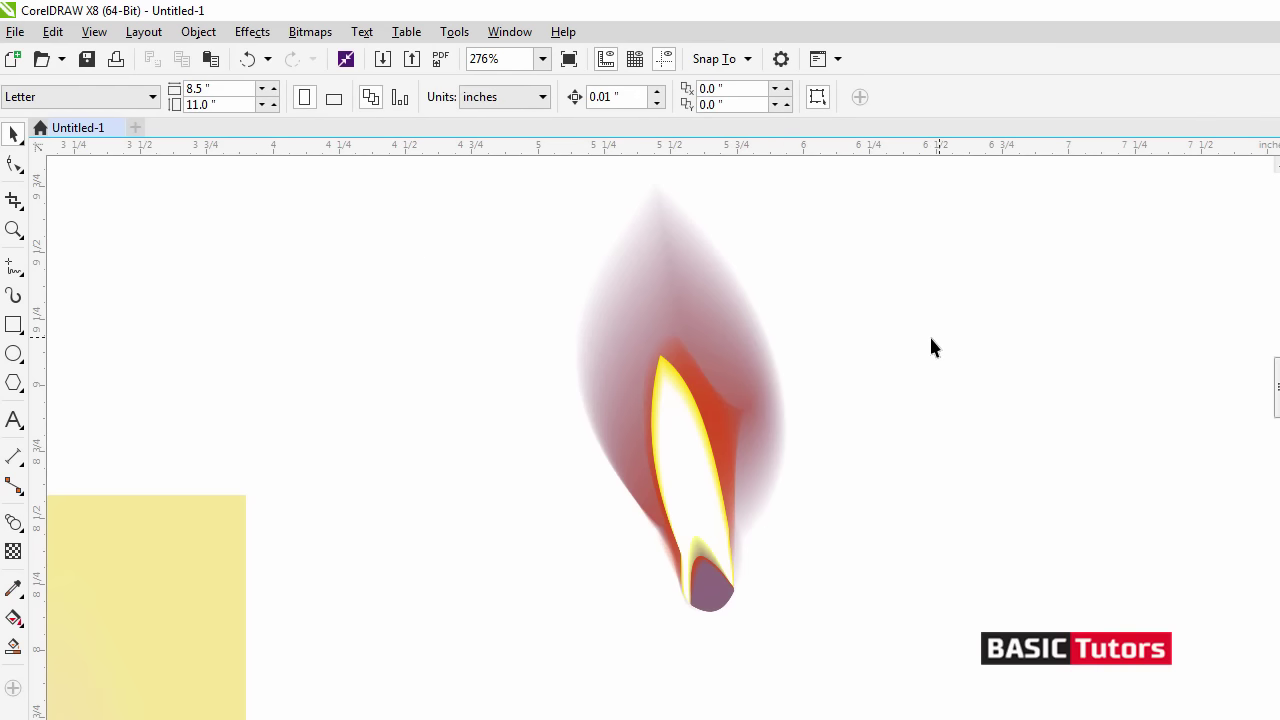
- Select the complete flame and move it left to sit centred just above the candle body
scroll(892, 348, "down", 4)
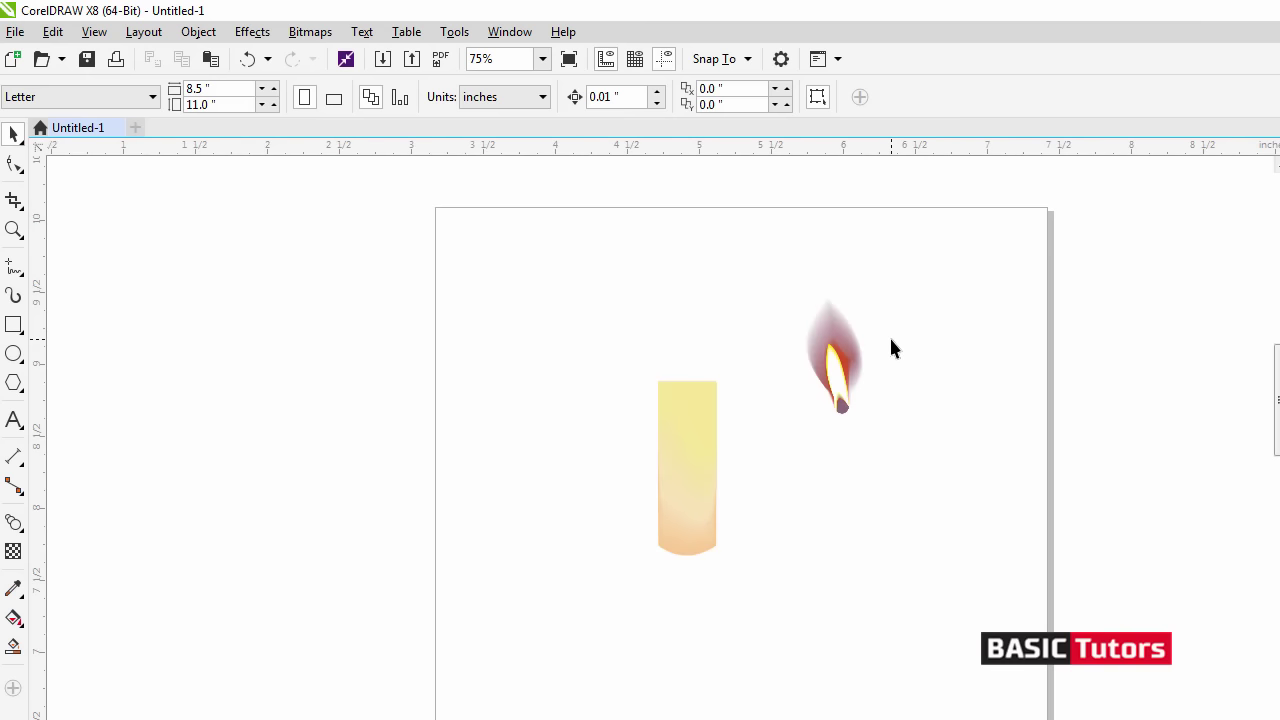
scroll(892, 345, "up", 2)
scroll(882, 433, "down", 2)
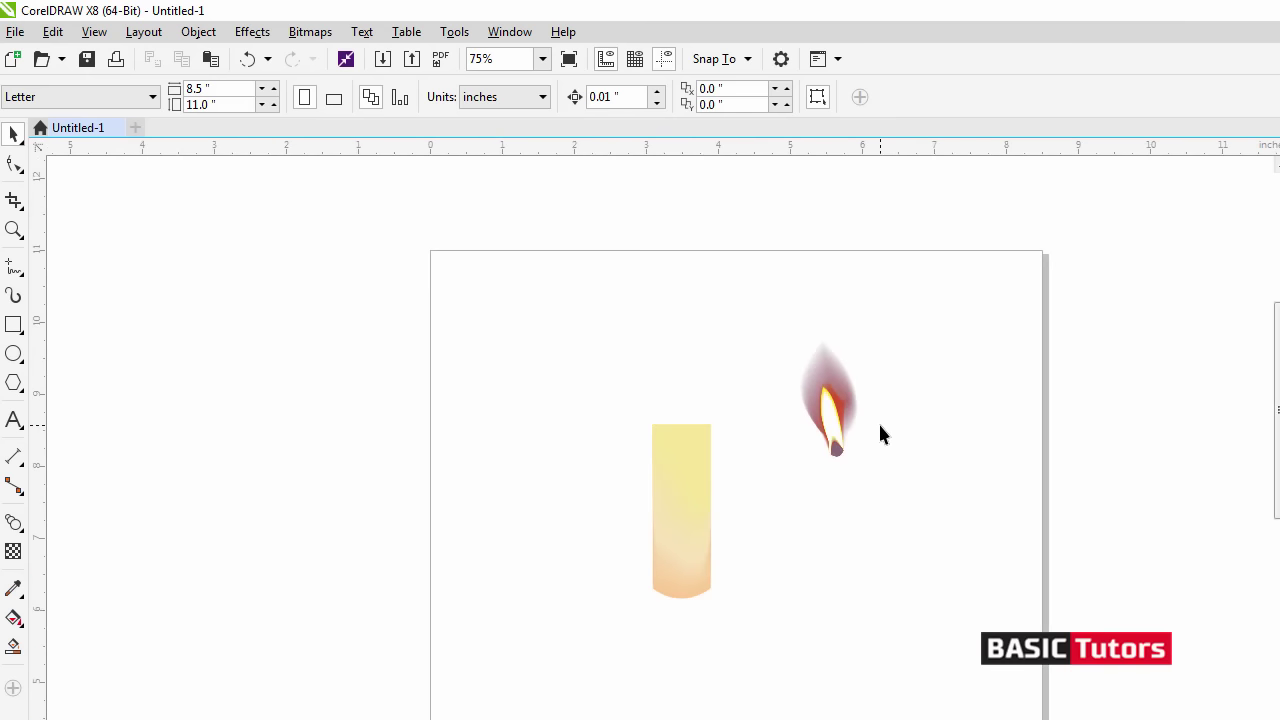
scroll(880, 427, "up", 2)
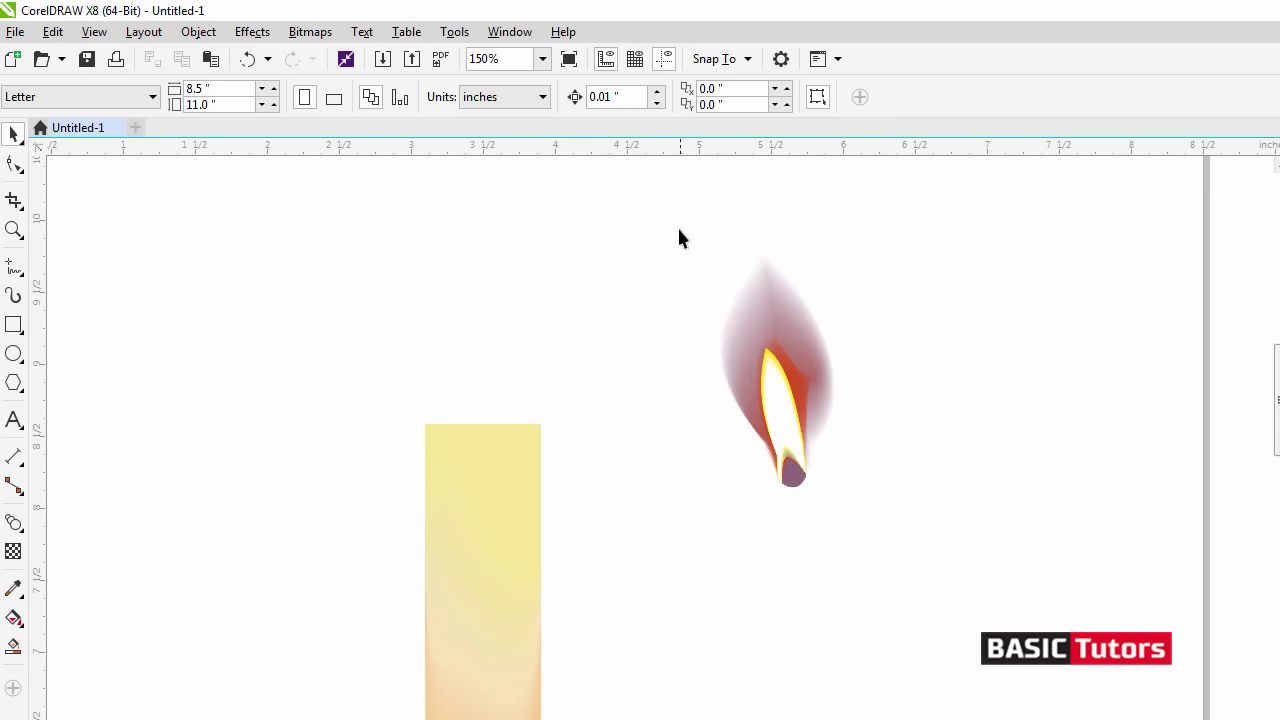
left_click_drag(844, 381, 906, 528)
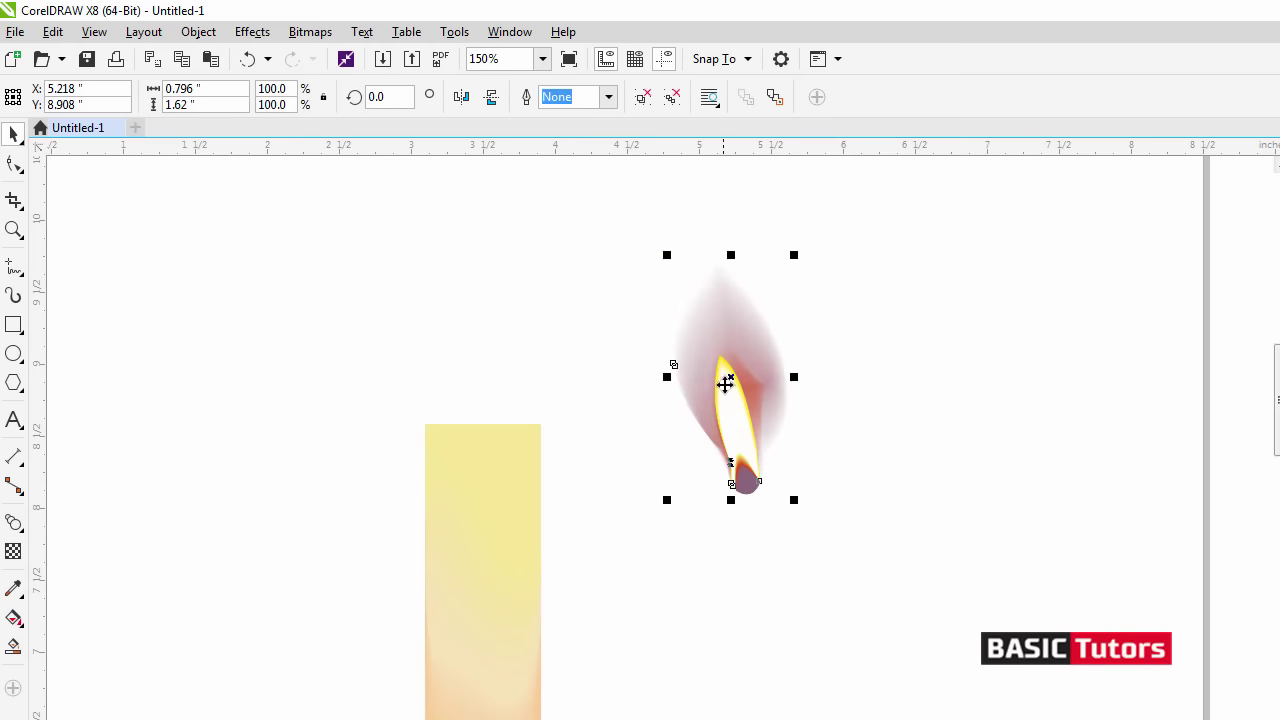
left_click_drag(724, 383, 469, 290)
left_click(727, 328)
left_click(632, 323)
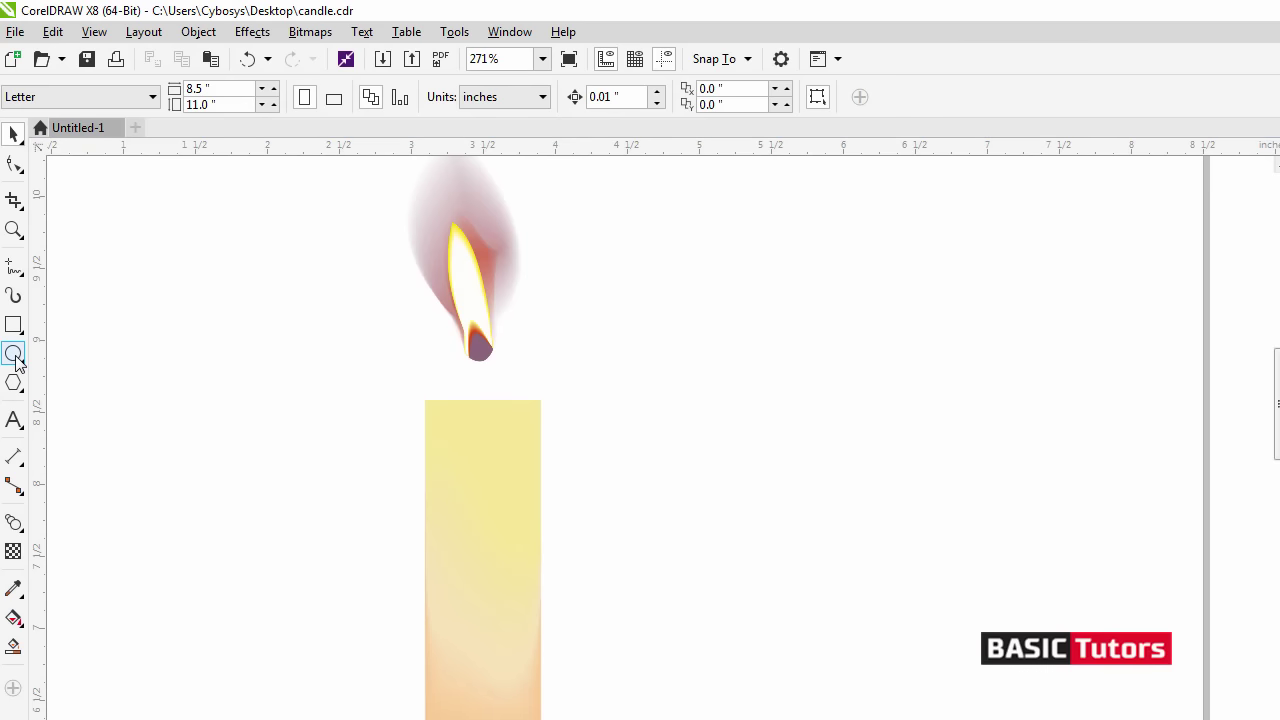
- Draw a flat ellipse about 1.215 by 0.5 inches to the right of the candle's top edge
left_click(14, 353)
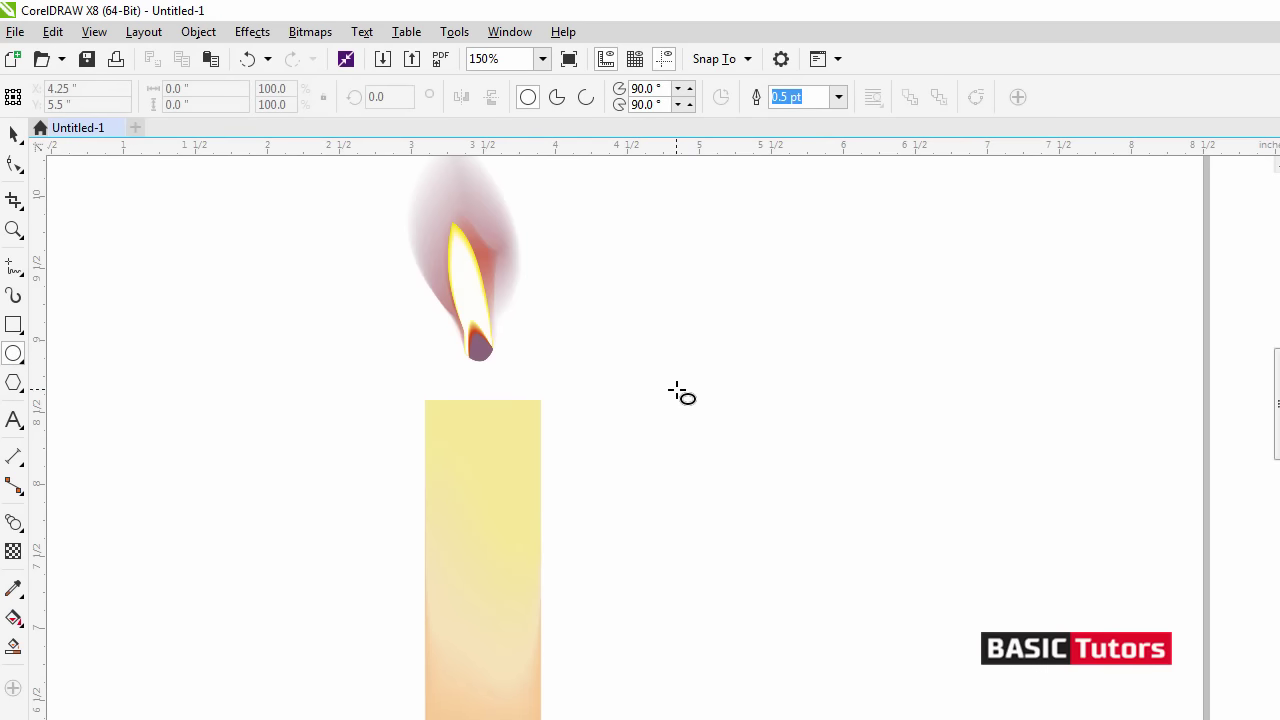
left_click_drag(685, 399, 865, 474)
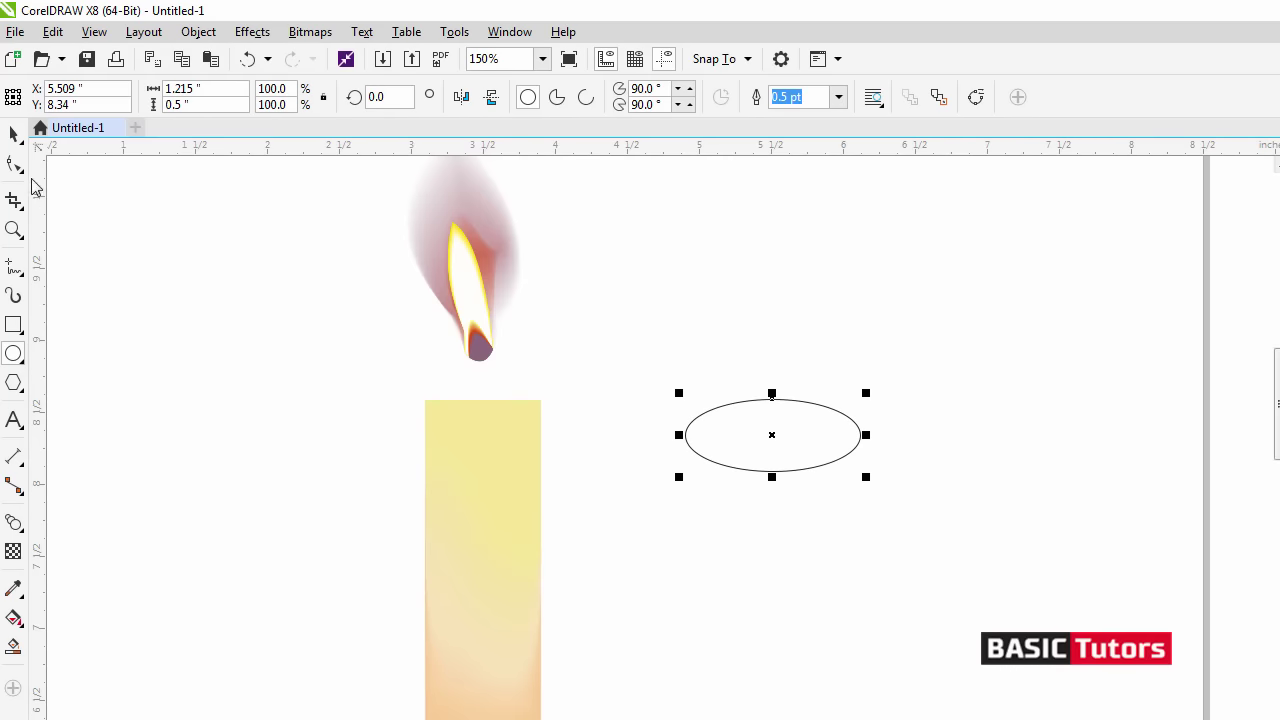
left_click(14, 133)
- Scale the ellipse against the candle top to about 0.833 by 0.343 inches, then place it back beside the candle
left_click_drag(772, 435, 517, 420)
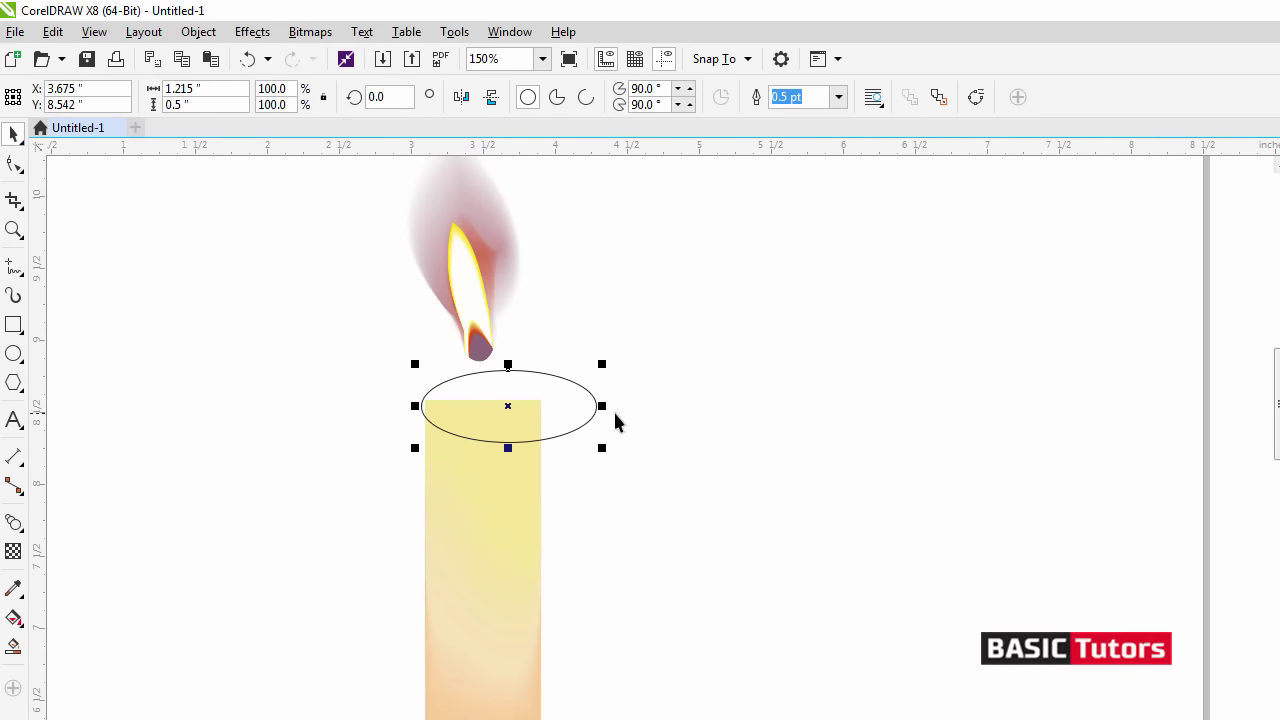
left_click_drag(606, 446, 551, 443)
left_click_drag(483, 399, 812, 428)
left_click(583, 360)
- Duplicate the ellipse and shrink the copy slightly about its centre to leave a thin rim
key("F2")
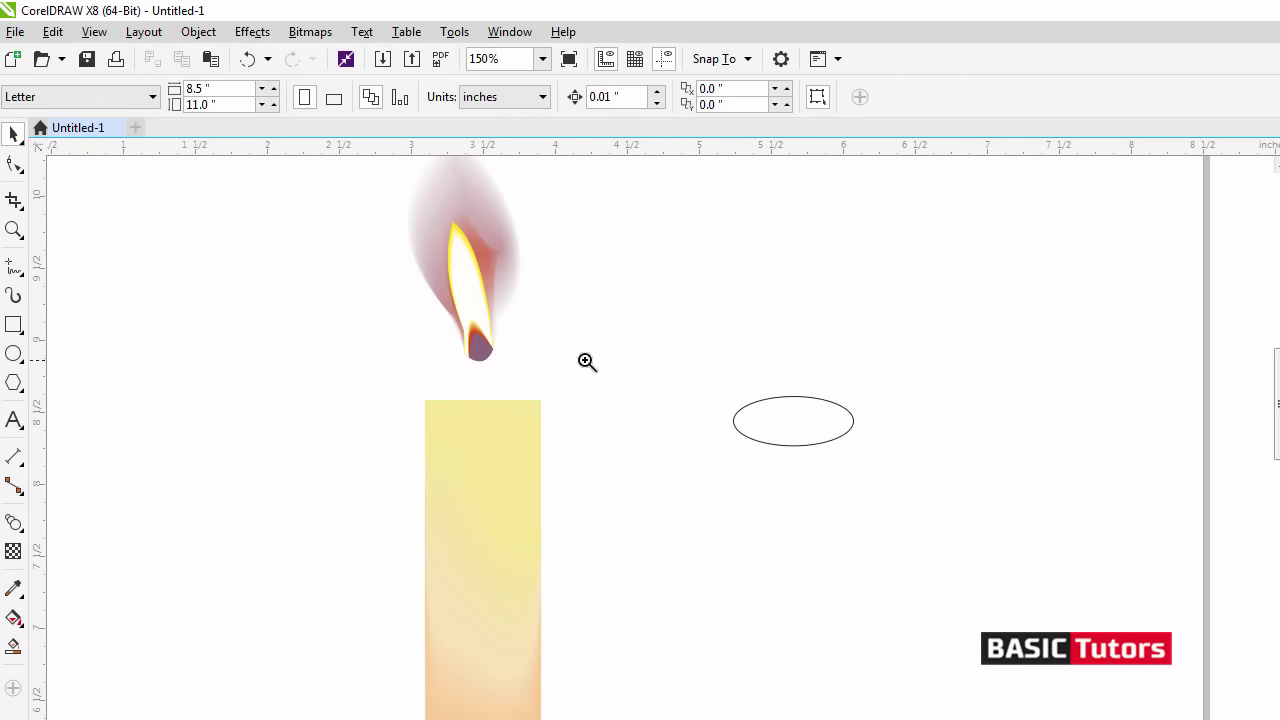
left_click_drag(630, 355, 777, 466)
scroll(949, 482, "down", 3)
left_click(860, 471)
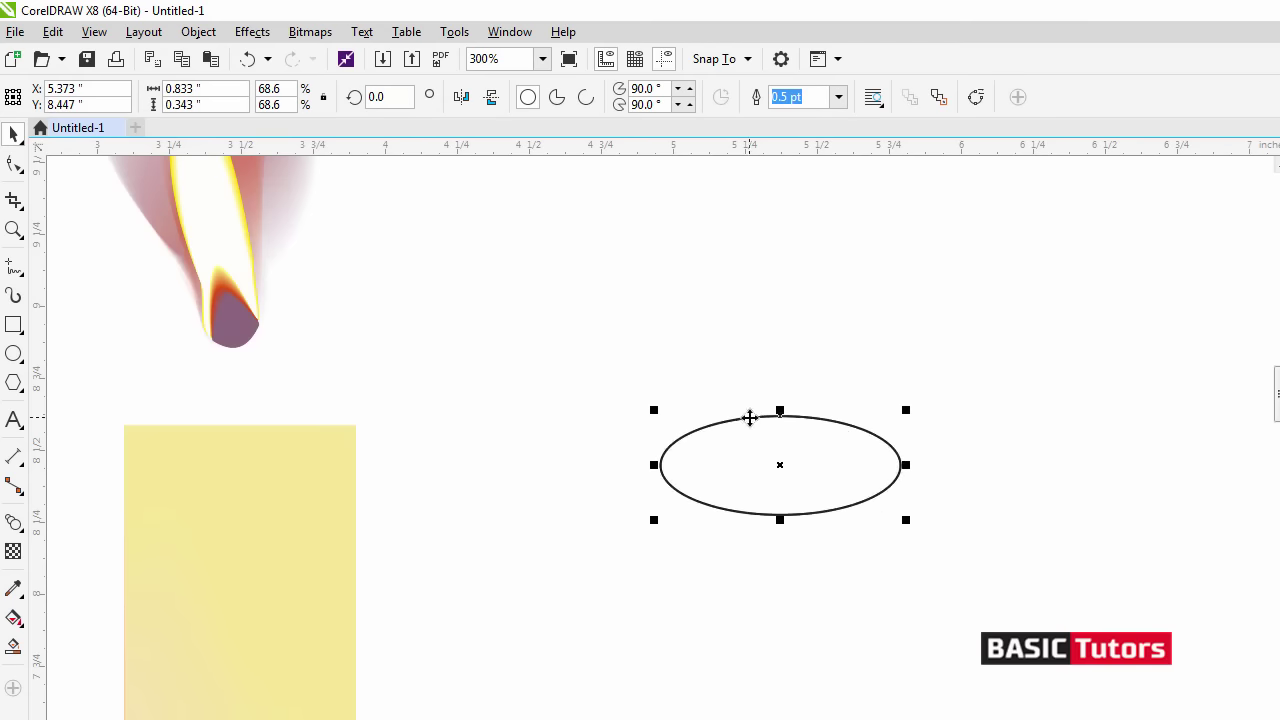
left_click(52, 31)
left_click(110, 268)
left_click_drag(906, 410, 897, 416)
left_click_drag(903, 465, 907, 465)
key("Escape")
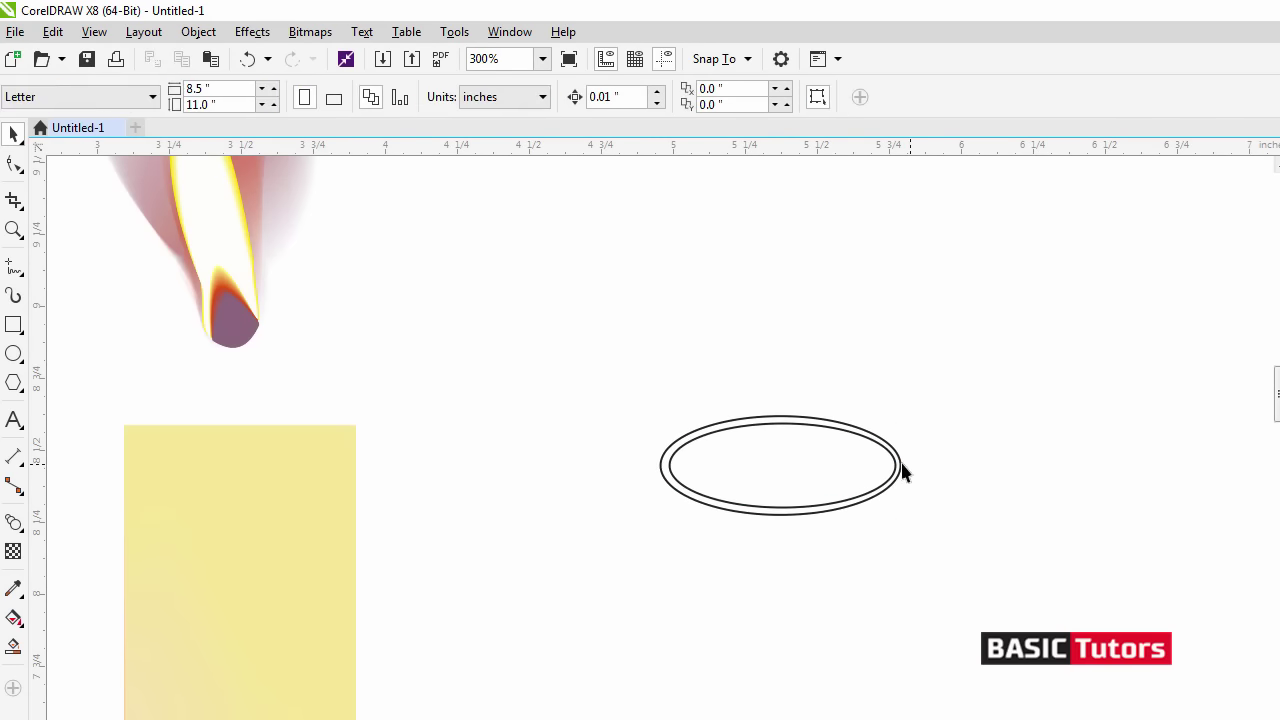
- Stretch the inner ellipse slightly upwards to a height of about 0.299 inches
left_click(811, 429)
left_click_drag(784, 417, 785, 414)
left_click(1011, 414)
- Duplicate the inner ellipse and shrink the copy about its centre to about 0.602 by 0.229 inches
left_click(850, 434)
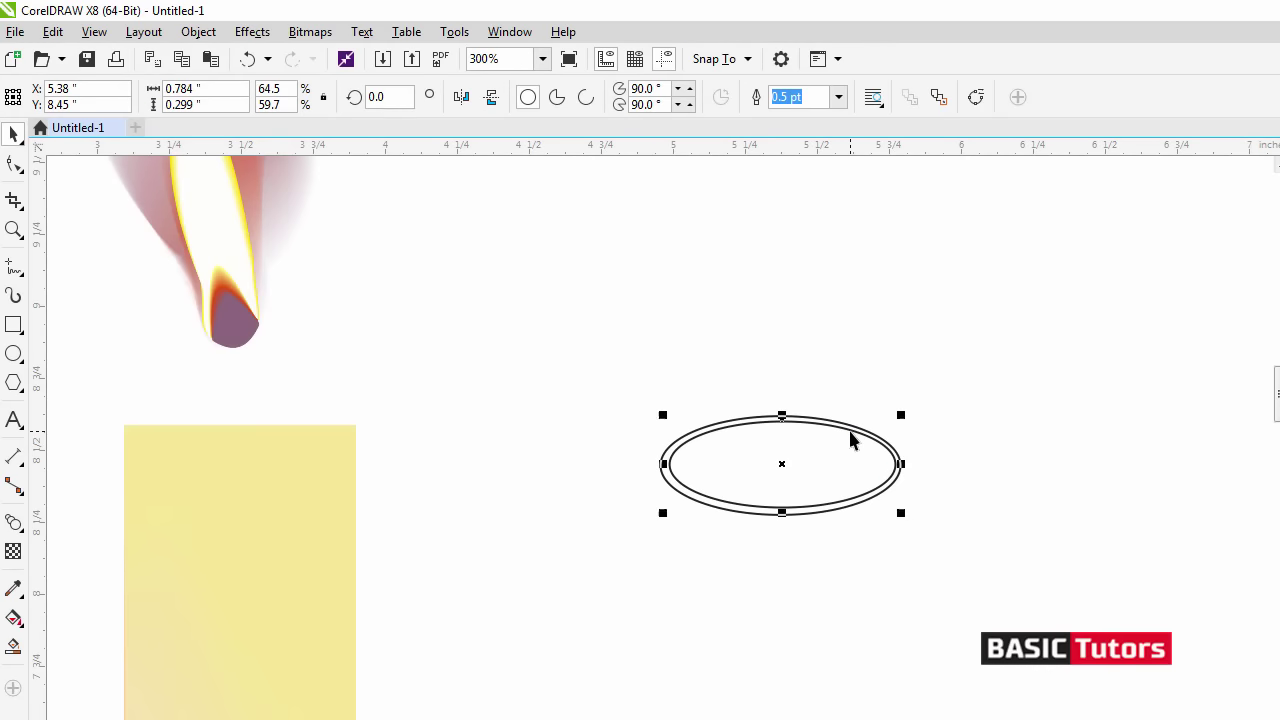
key("ctrl+d")
left_click_drag(901, 415, 874, 426)
- Convert the smallest ellipse to curves and reshape its nodes and handles into an uneven oval about 0.617 by 0.225 inches
left_click(14, 165)
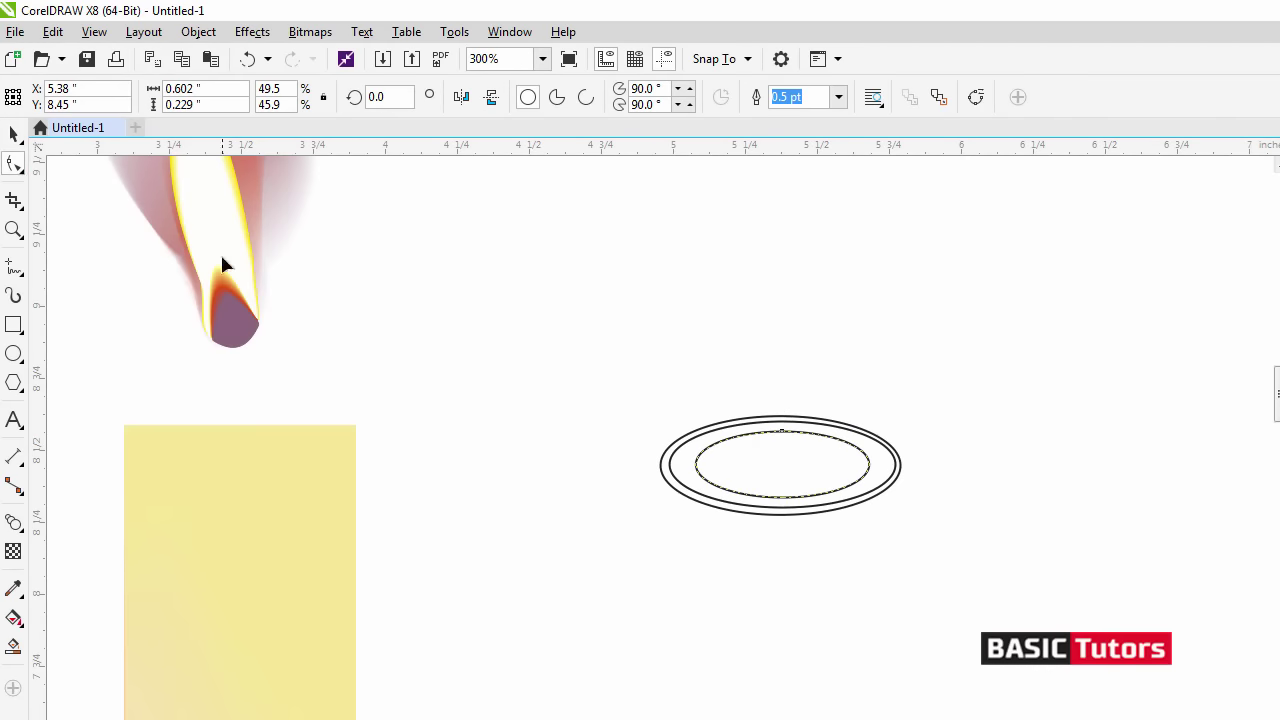
left_click(198, 31)
left_click(272, 477)
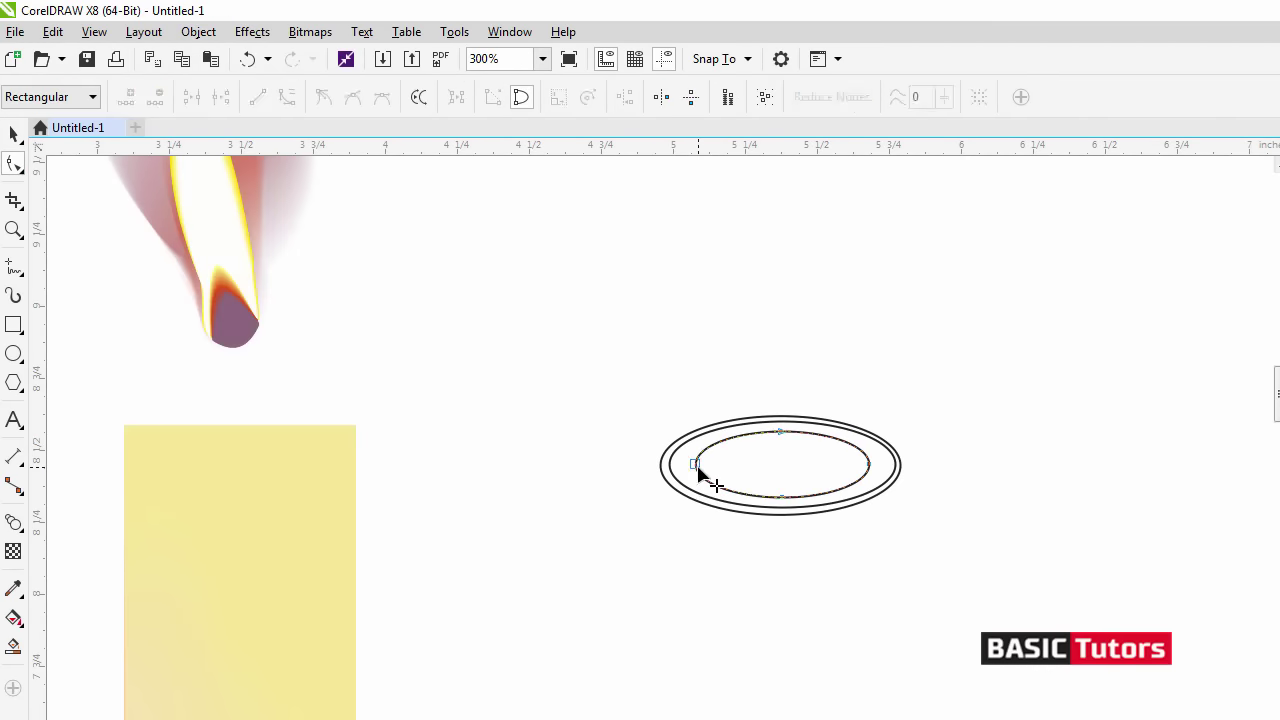
left_click_drag(784, 497, 788, 495)
left_click_drag(737, 493, 738, 487)
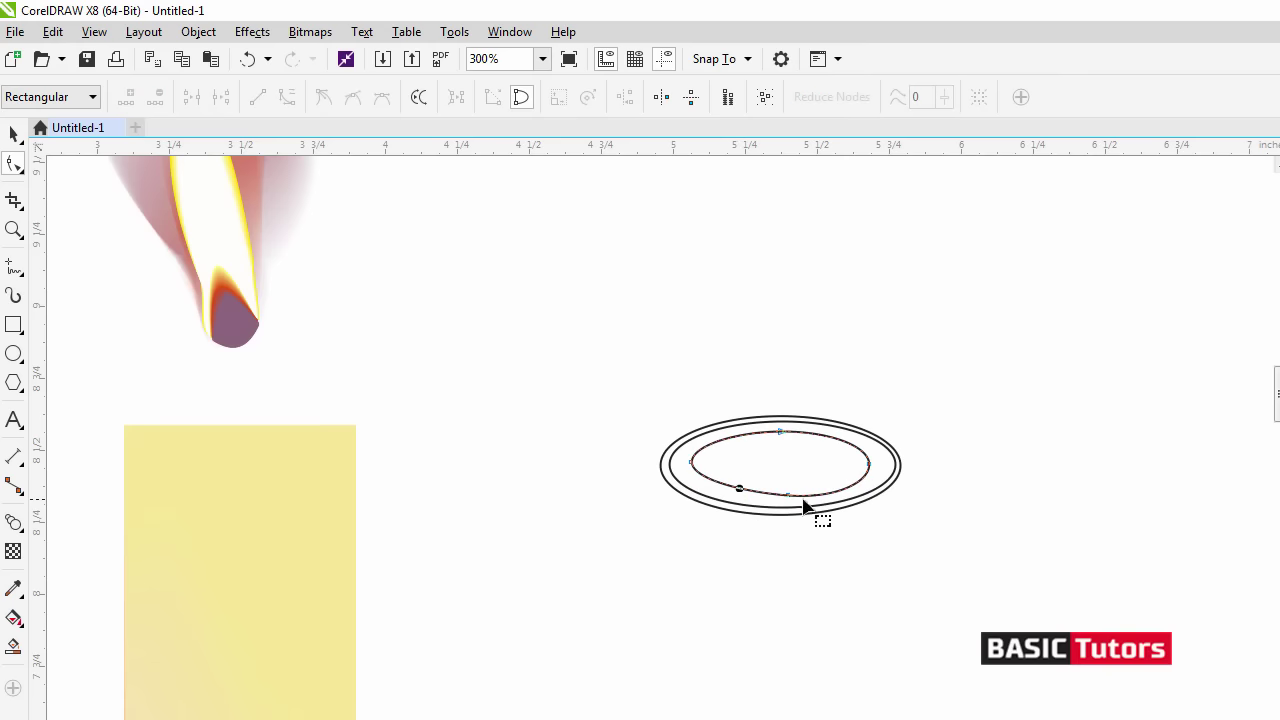
left_click(869, 463)
left_click_drag(869, 445, 872, 438)
left_click_drag(866, 492, 866, 495)
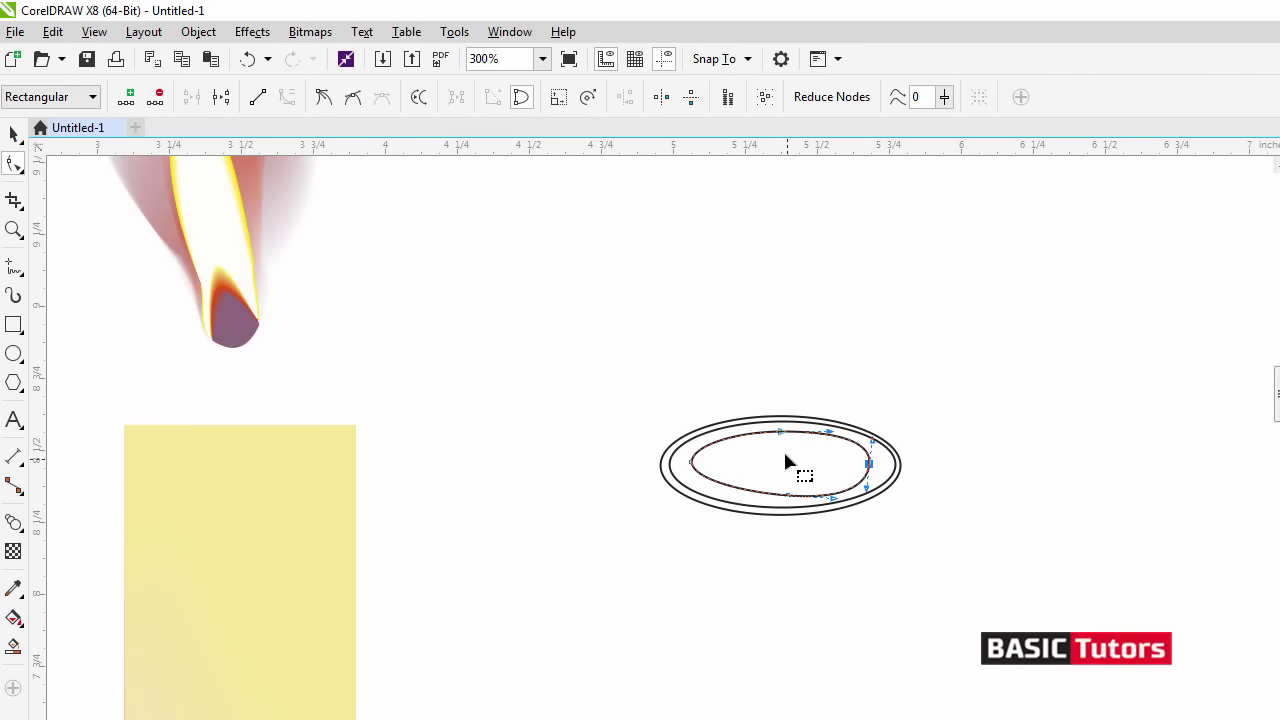
- Convert the second ellipse to curves and move its top and bottom nodes outward, closer to the outer ellipse
key("space")
left_click(703, 434)
left_click(215, 32)
left_click(272, 477)
left_click(13, 163)
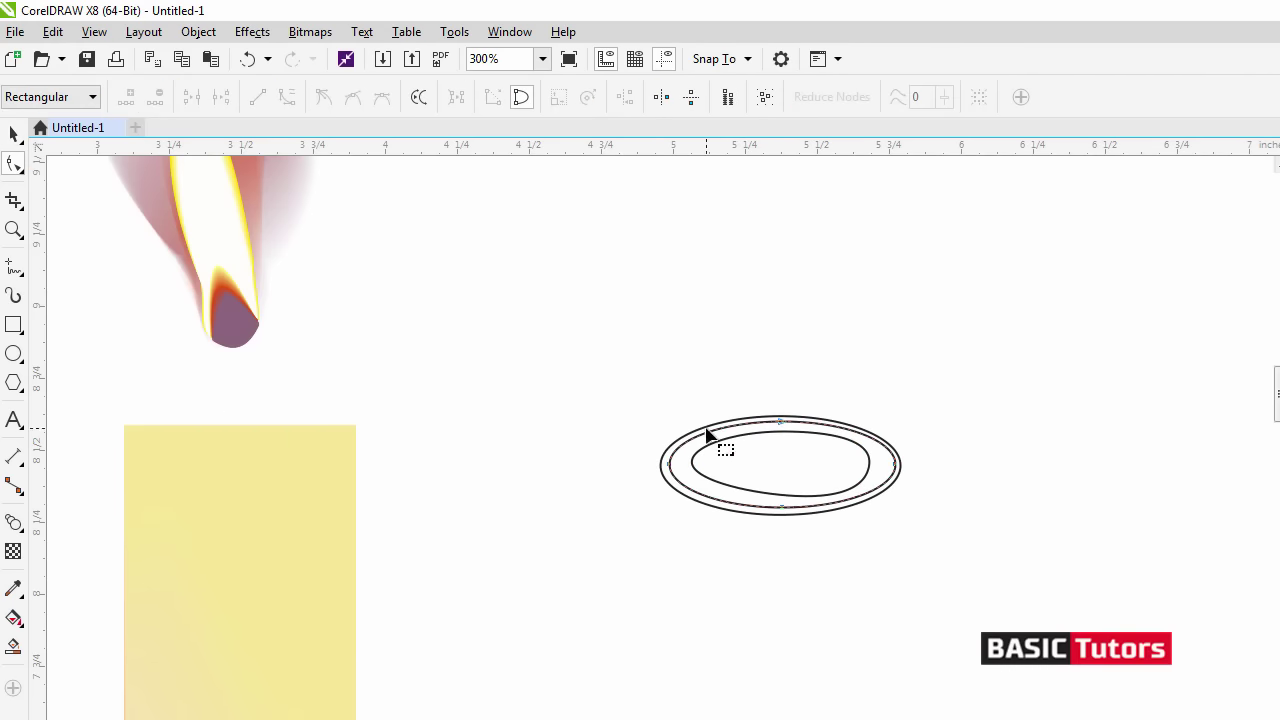
left_click(669, 464)
left_click_drag(782, 422, 782, 418)
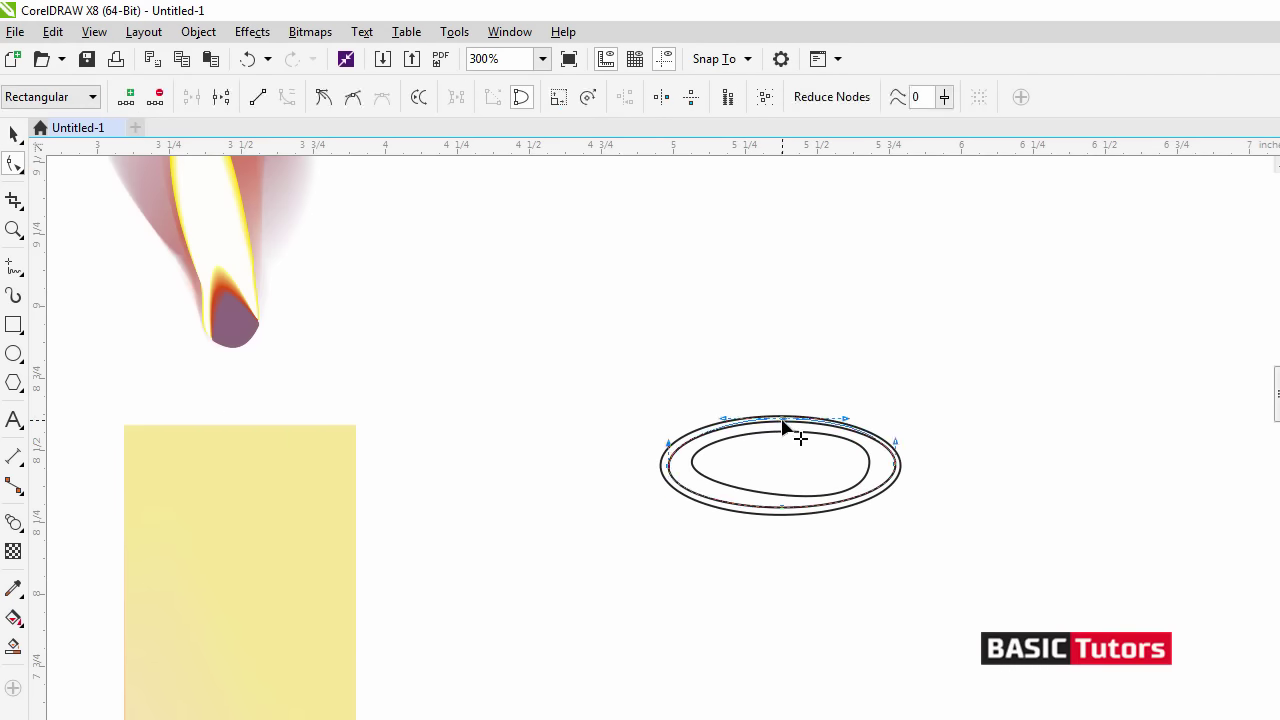
left_click(784, 510)
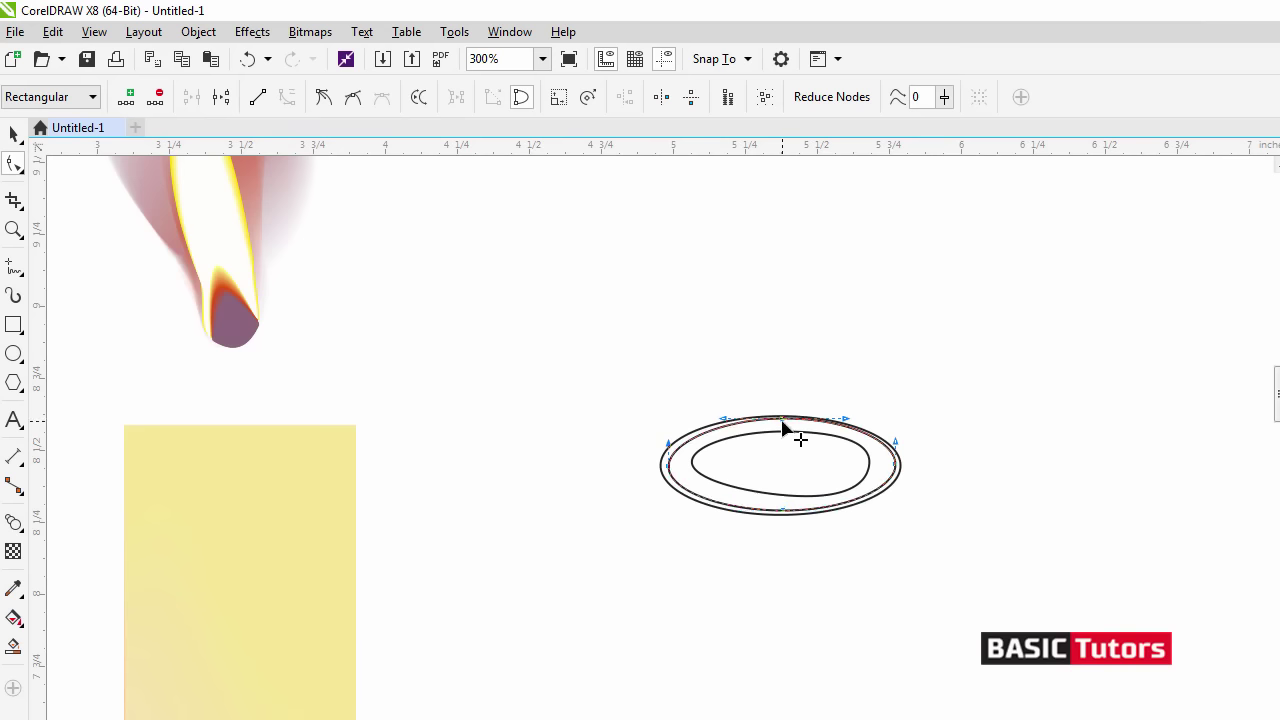
left_click(943, 358)
- Duplicate the uneven oval as a smaller copy inside it, scaled to 69.1%
key("space")
left_click(772, 494)
left_click_drag(685, 425, 714, 437)
right_click(714, 437)
- Reshape the innermost oval into a hook shape by bending its lower left edge inward and tapering its right end
left_click(13, 163)
left_click(786, 486)
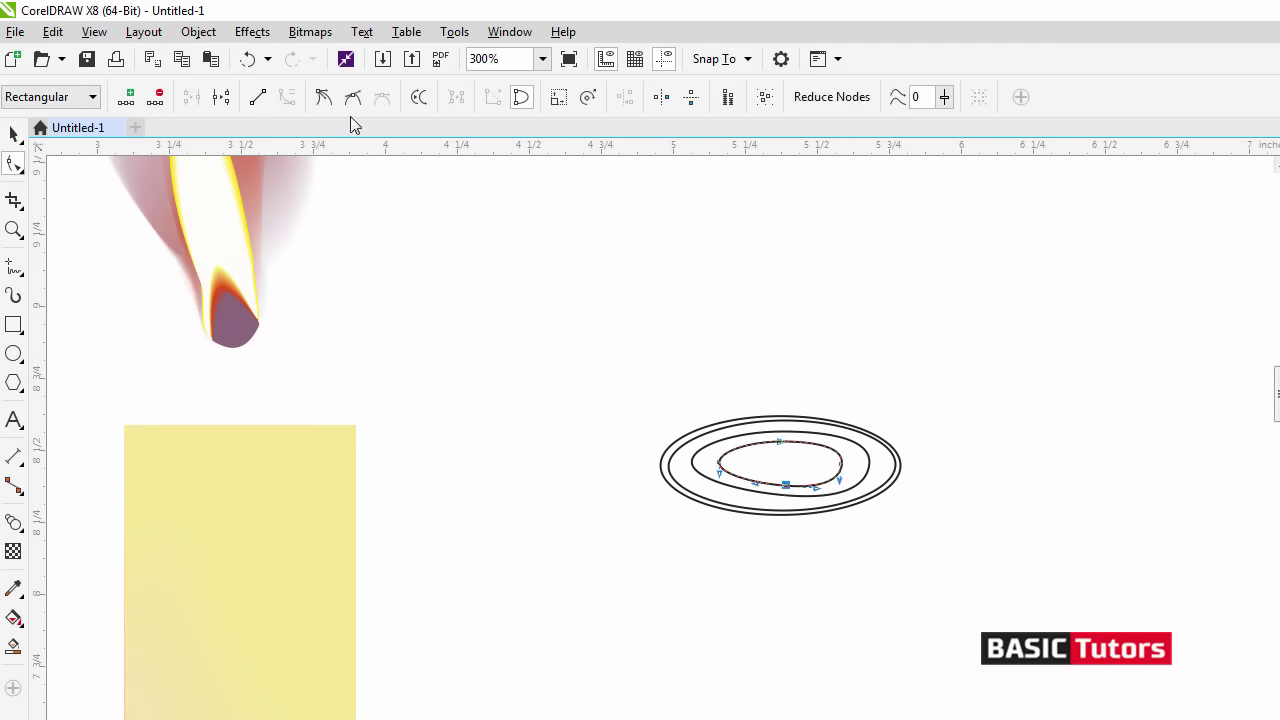
left_click(720, 466)
left_click_drag(724, 478, 752, 476)
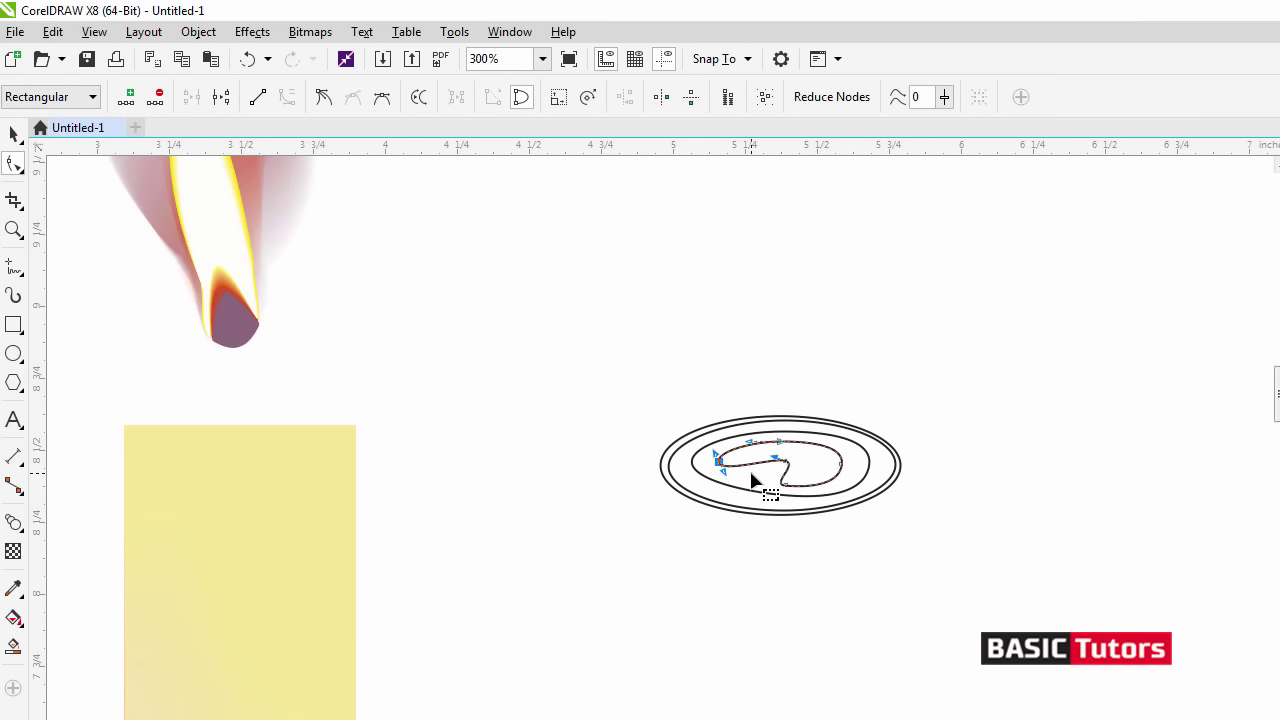
left_click_drag(831, 478, 848, 454)
left_click(842, 462)
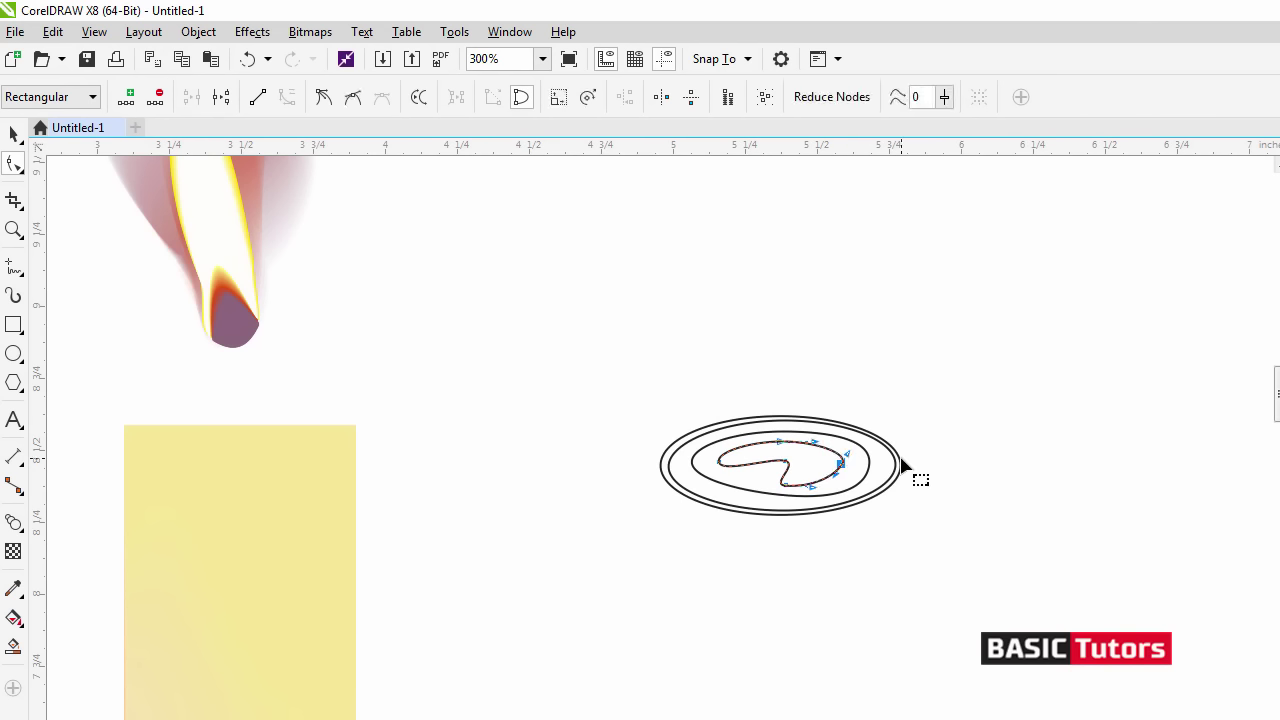
key("space")
left_click(903, 428)
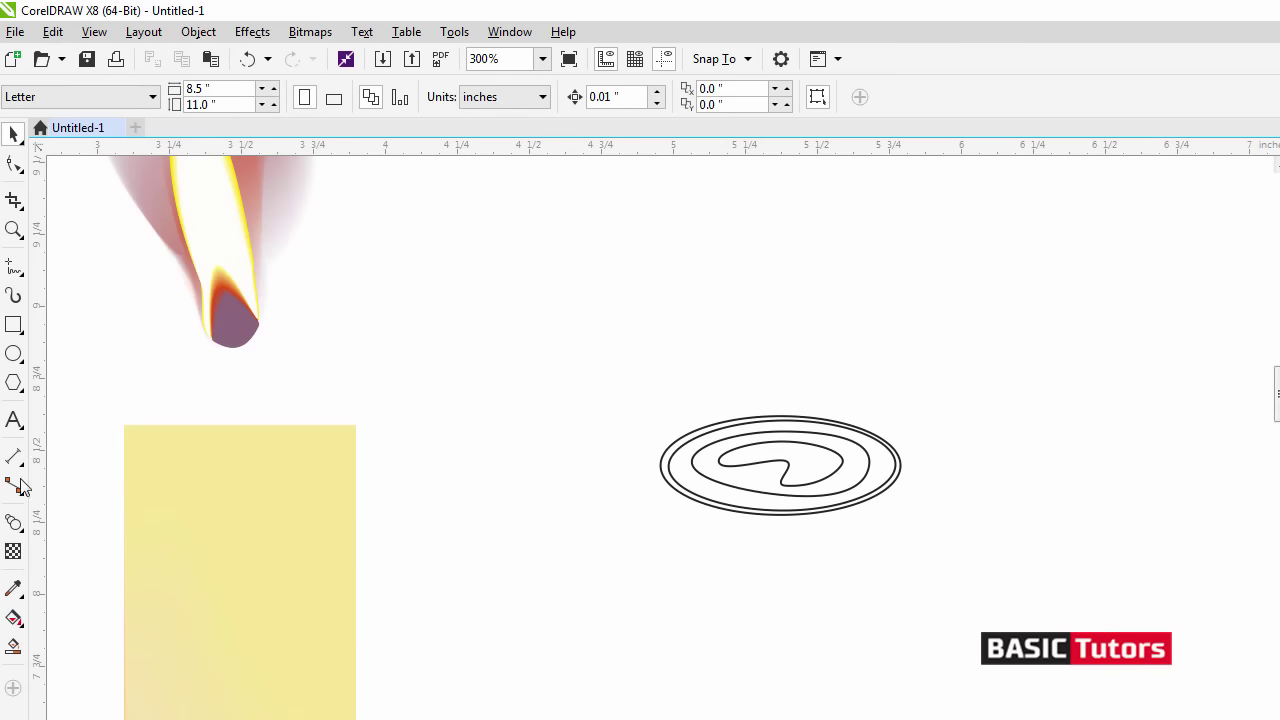
- Fill the outermost ellipse with peach
left_click(662, 464)
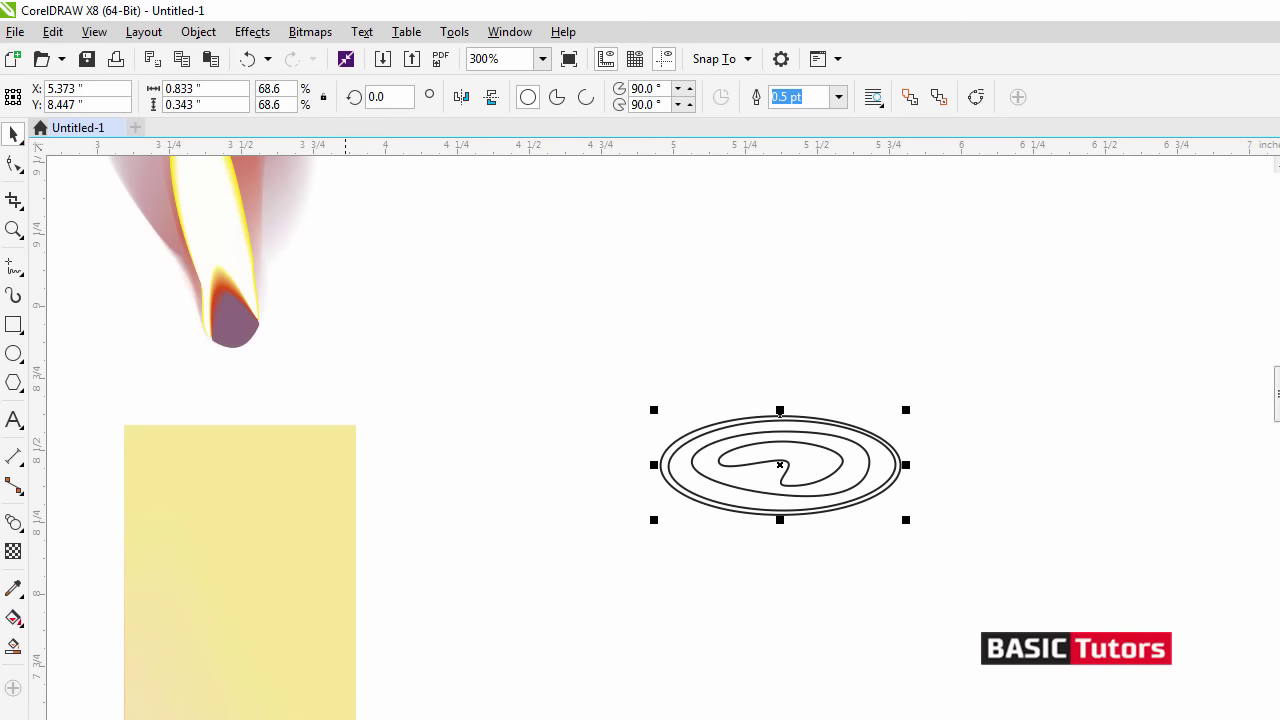
left_click(343, 719)
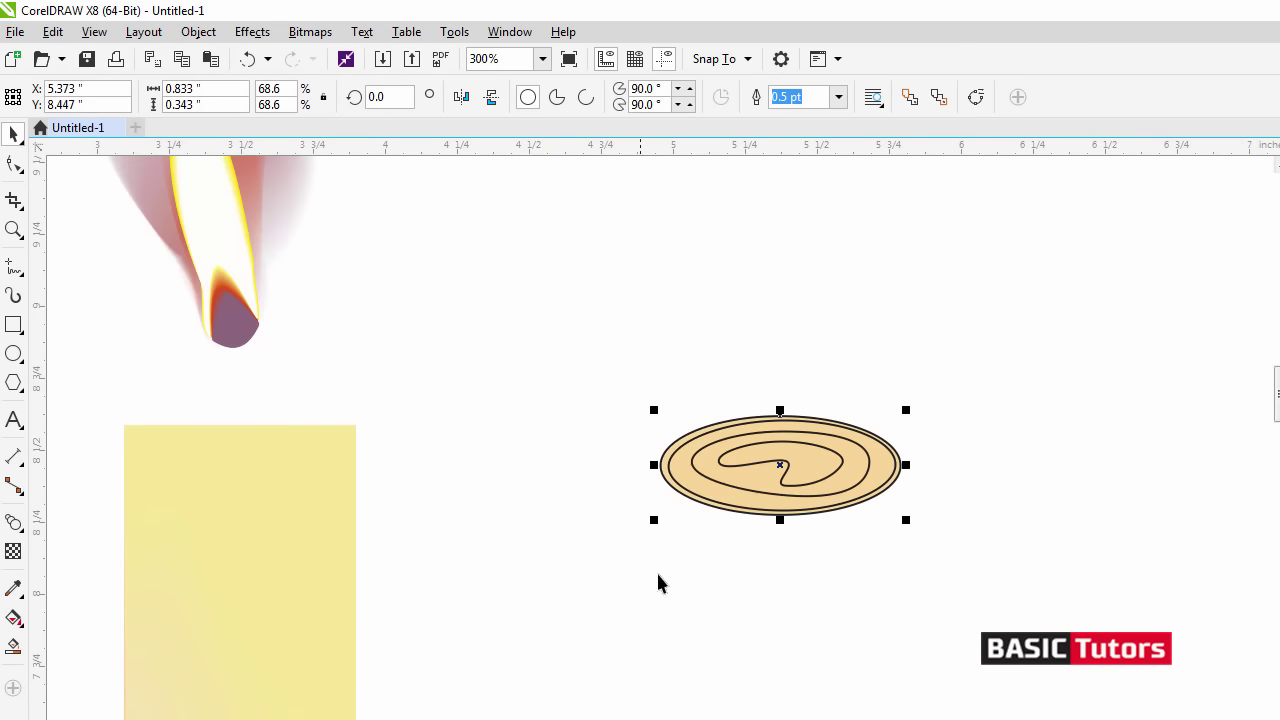
- Try pale yellow and light tan fills on the second ellipse
left_click(674, 475)
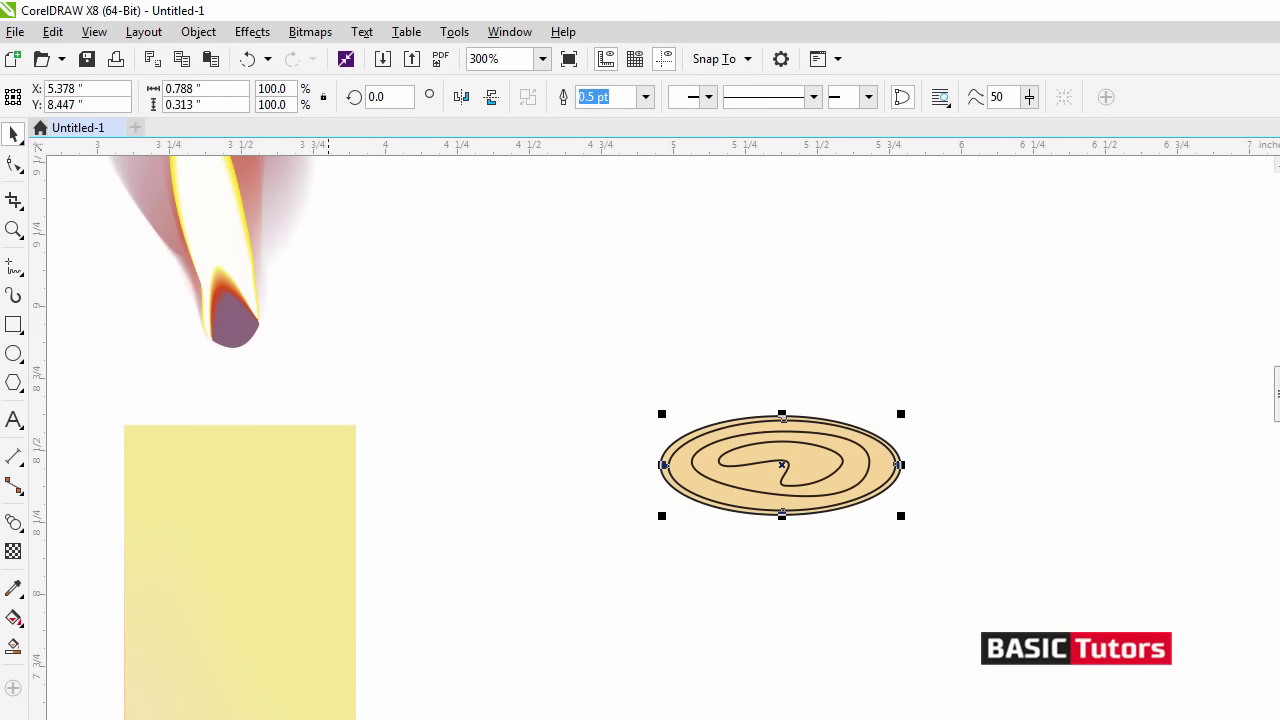
left_click(328, 719)
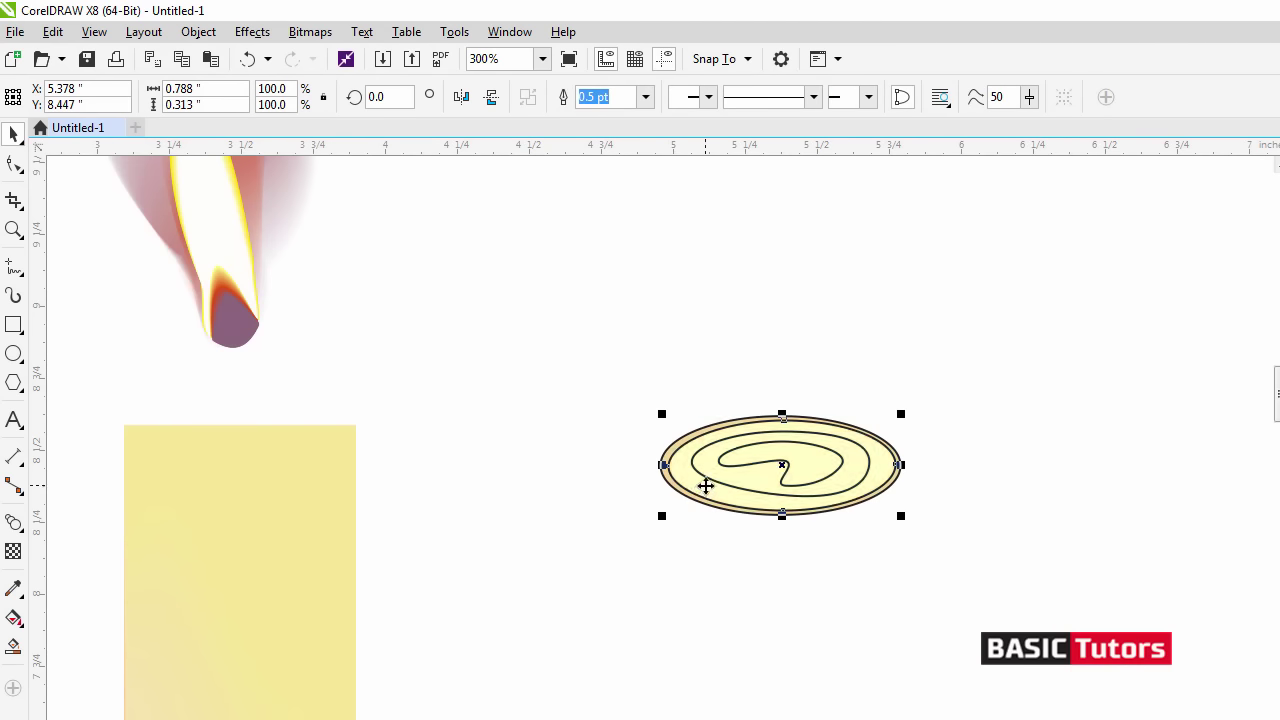
left_click(353, 719)
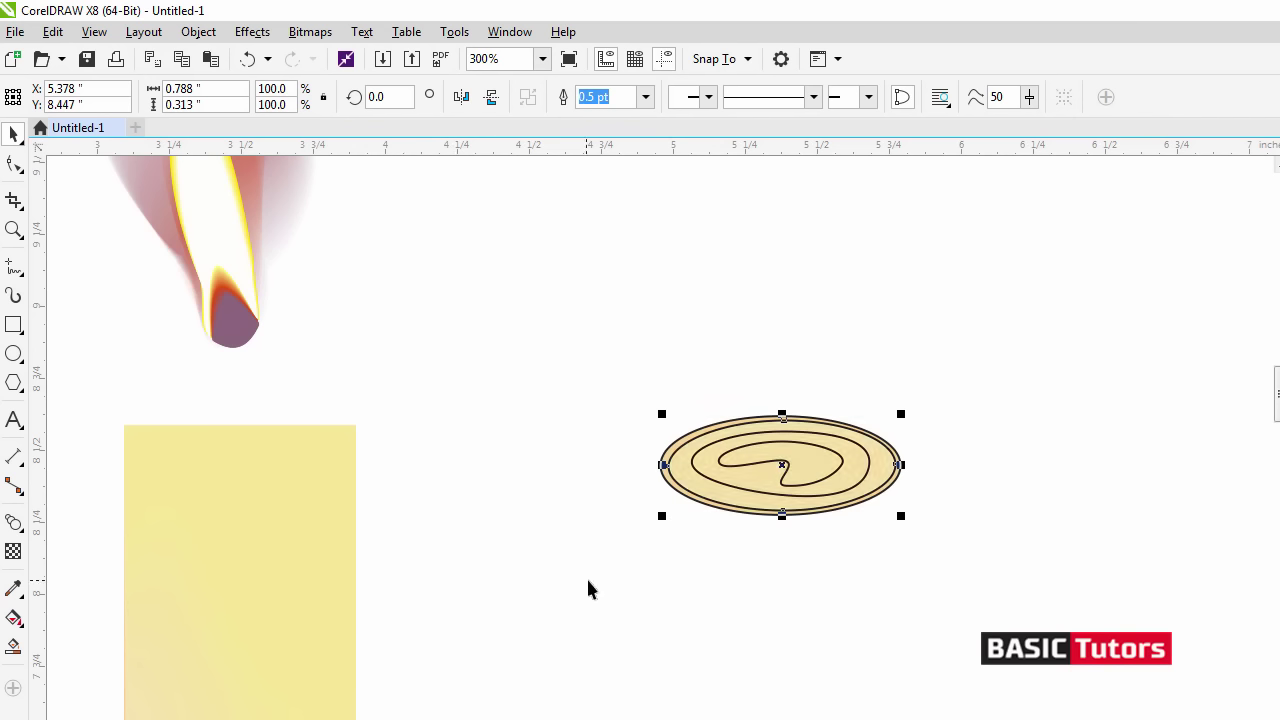
- Fill the uneven oval with pale yellow and the innermost hook shape with light tan
left_click(706, 483)
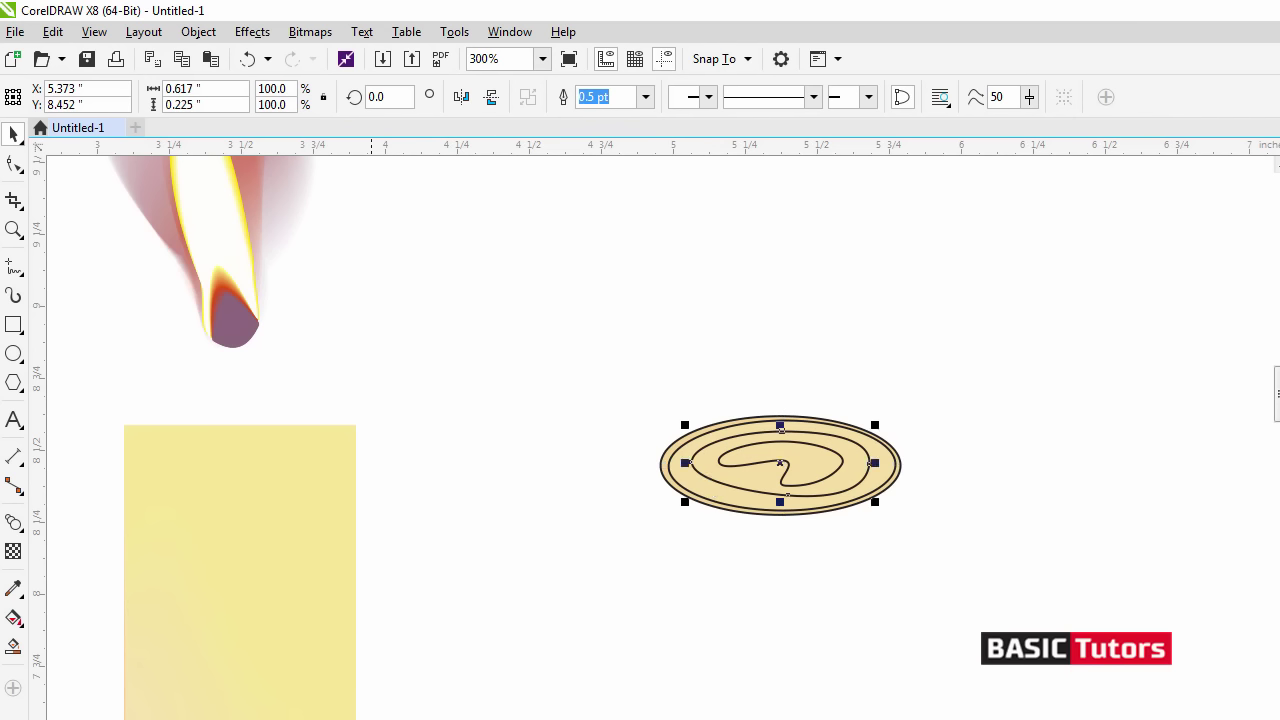
left_click(371, 719)
left_click(766, 461)
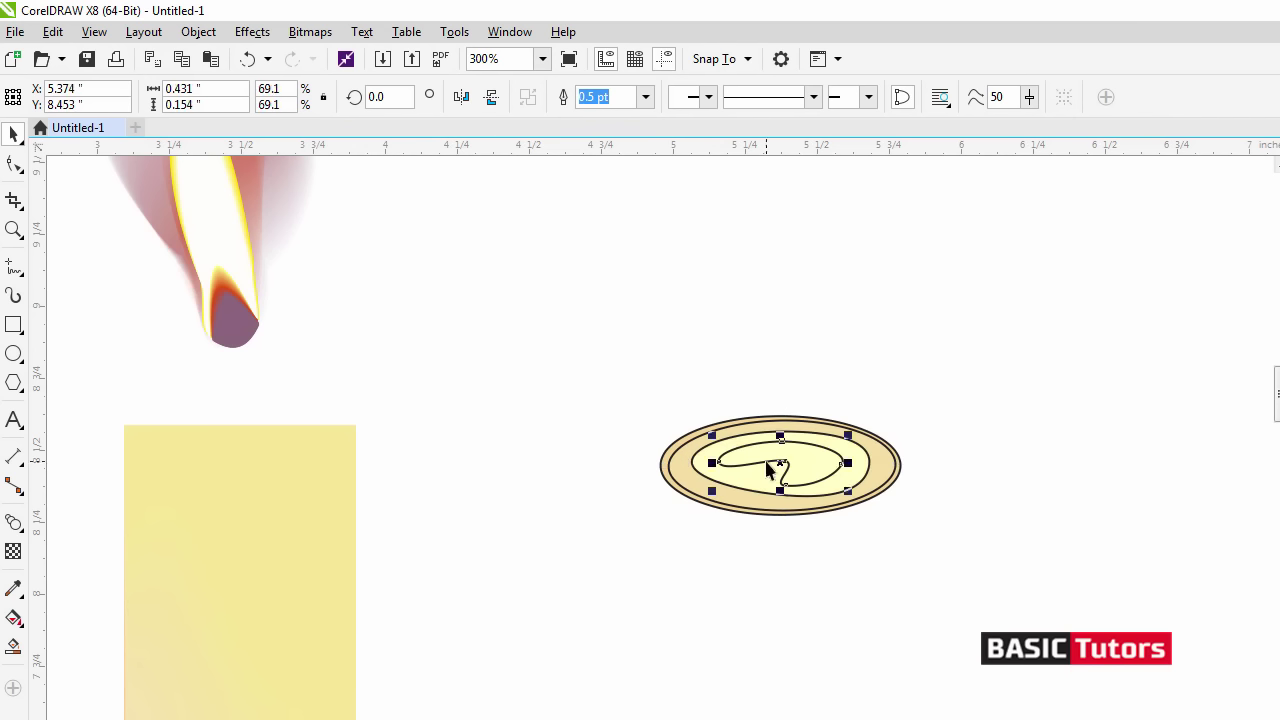
left_click(740, 540)
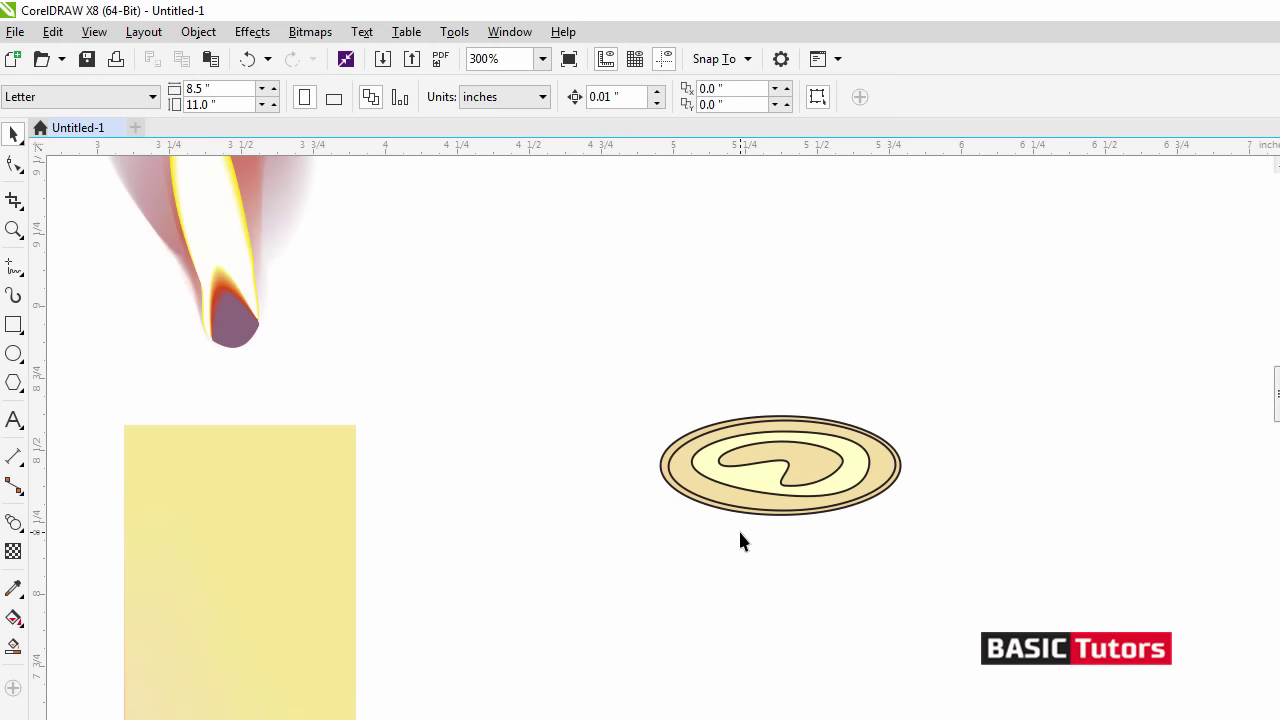
- Fill the second ellipse with pale cream
left_click(695, 500)
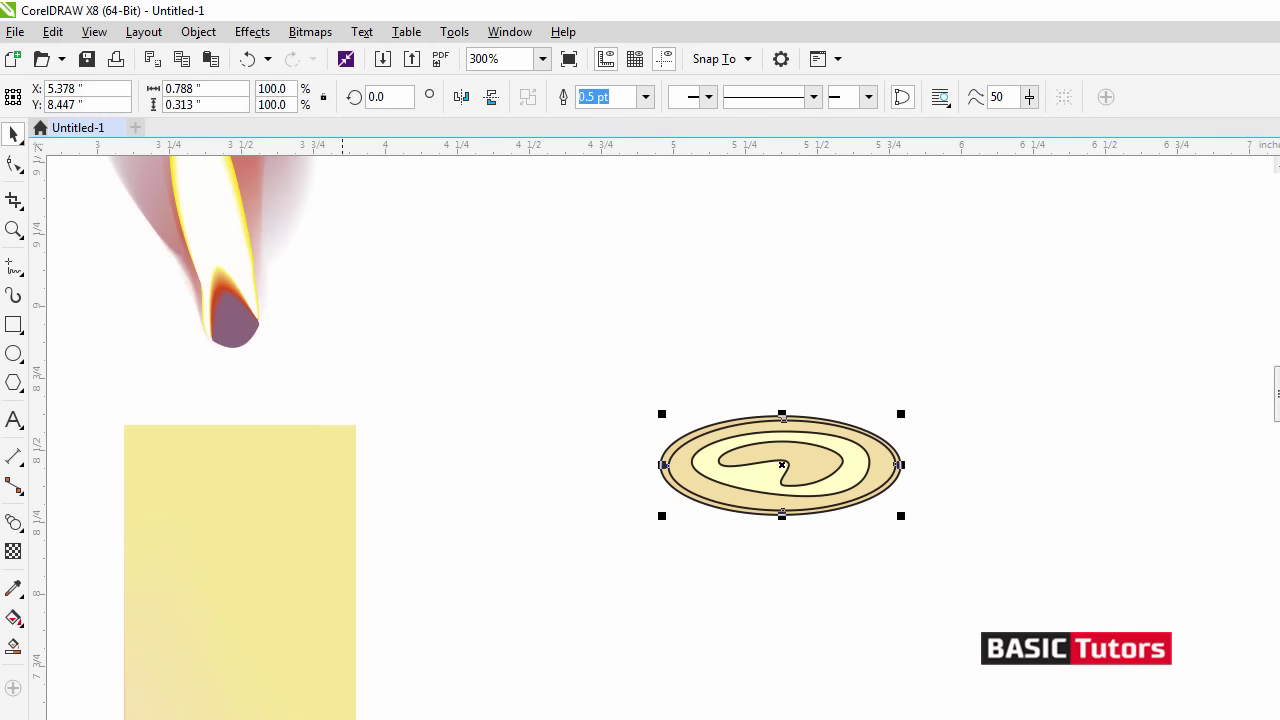
left_click(362, 719)
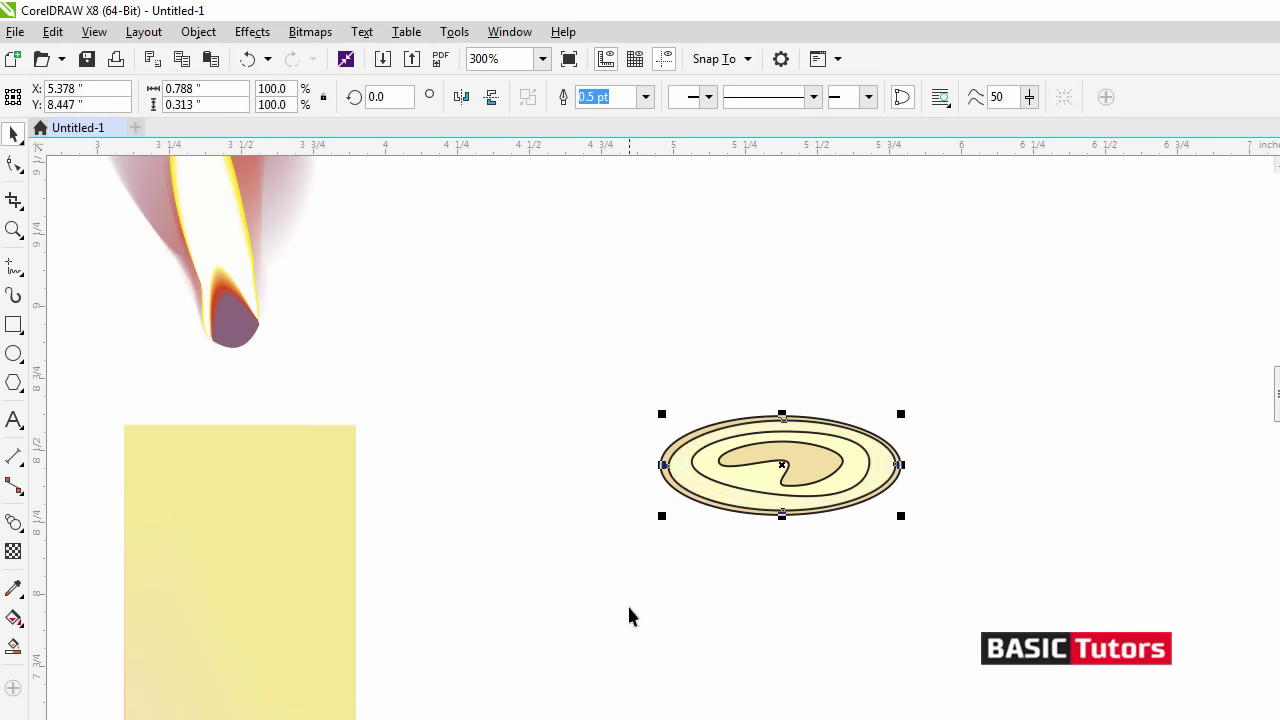
left_click(635, 493)
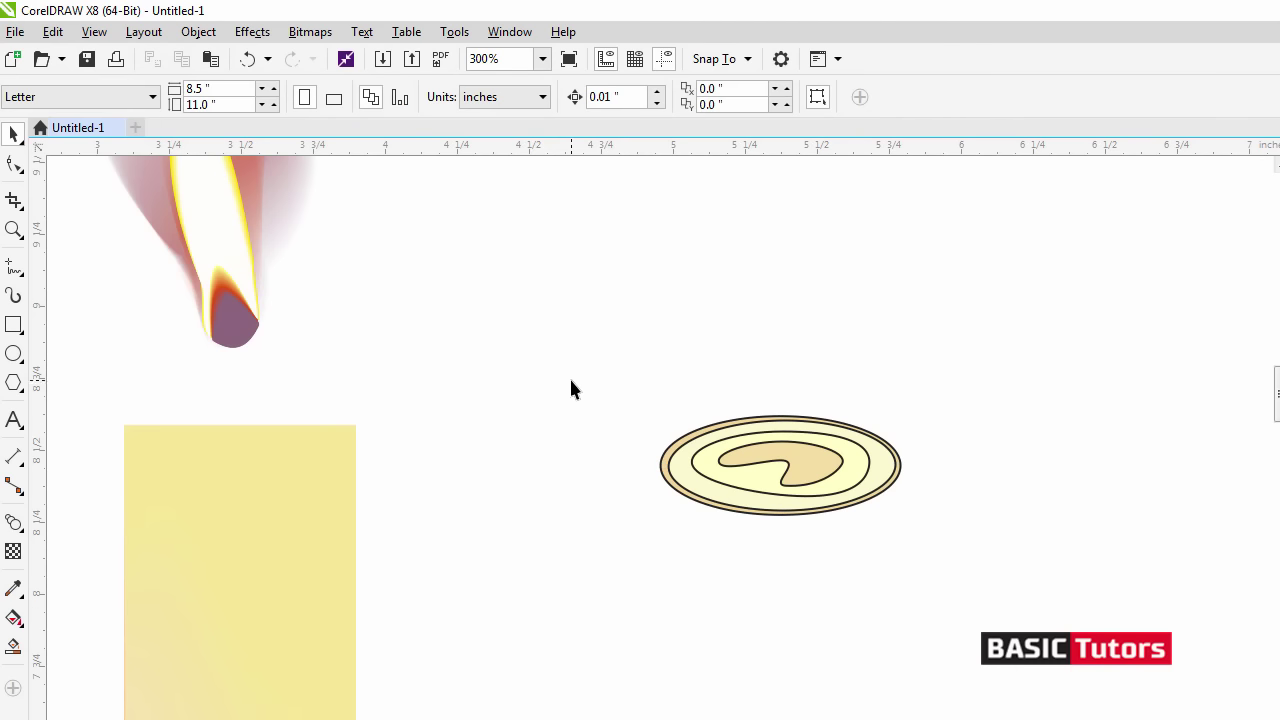
- Remove the outlines of all four nested ellipse shapes by setting their width to 0
left_click_drag(571, 381, 945, 532)
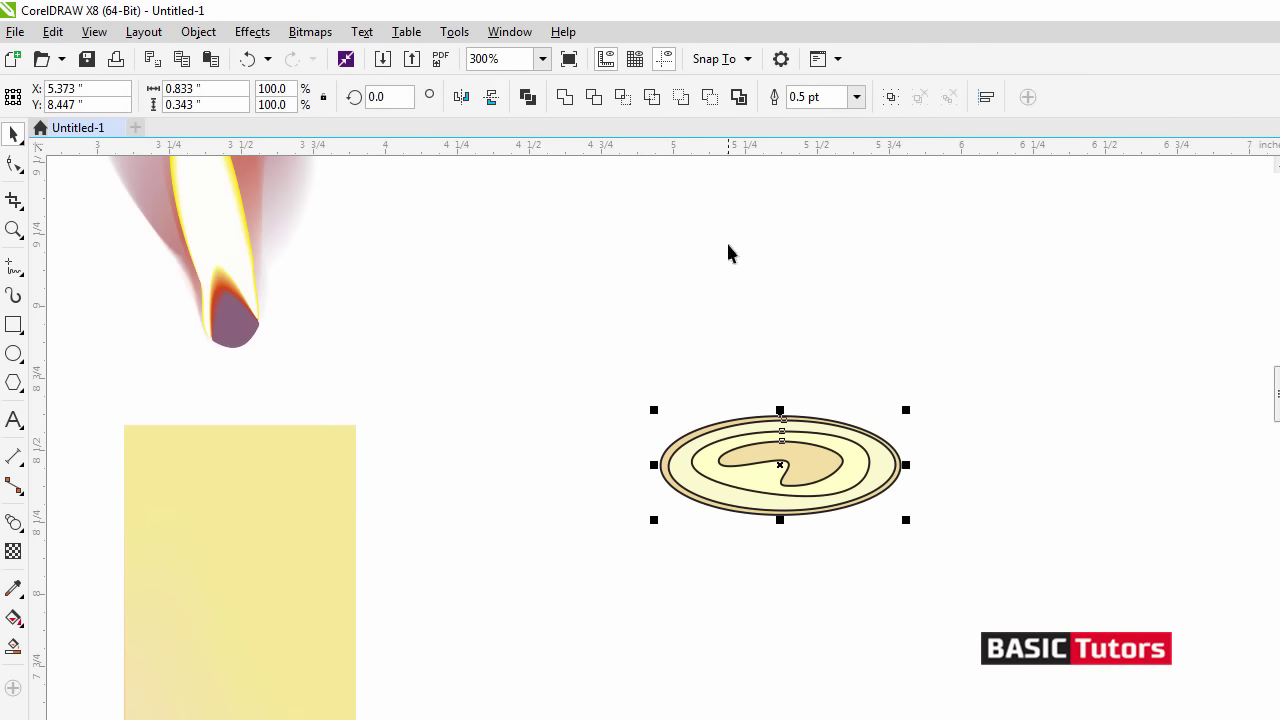
left_click_drag(838, 101, 734, 89)
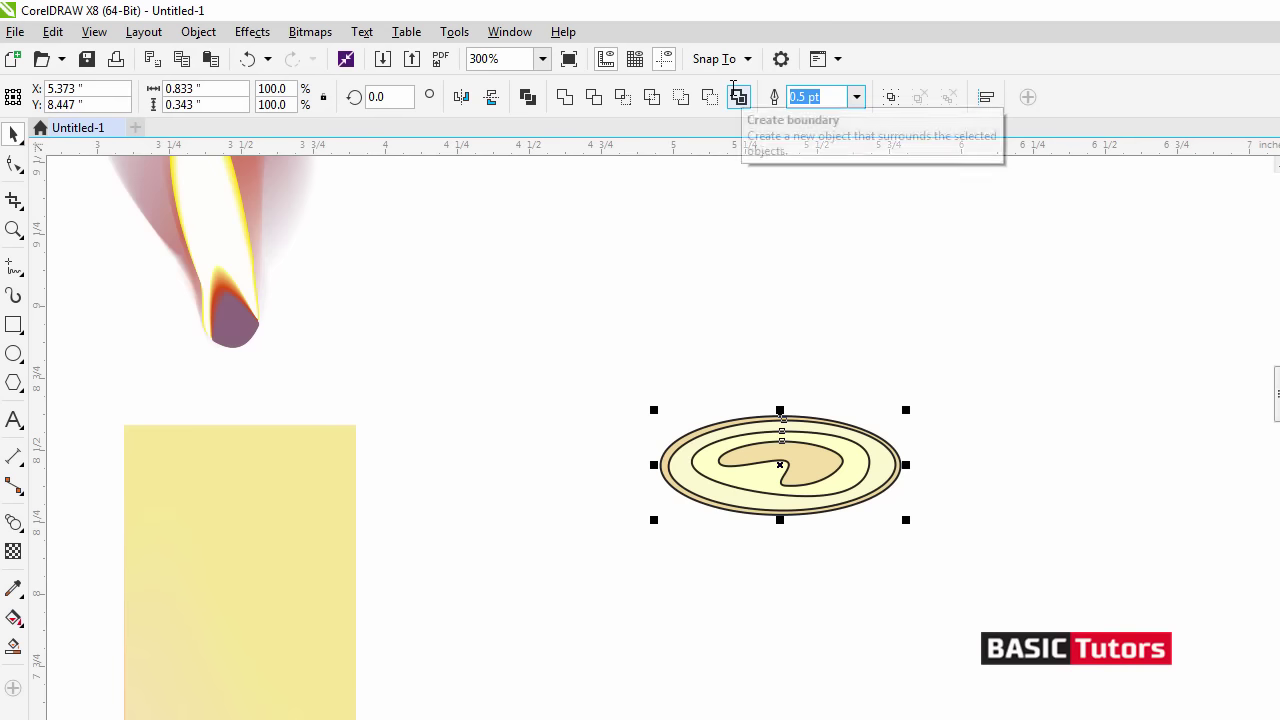
type("0")
key("Return")
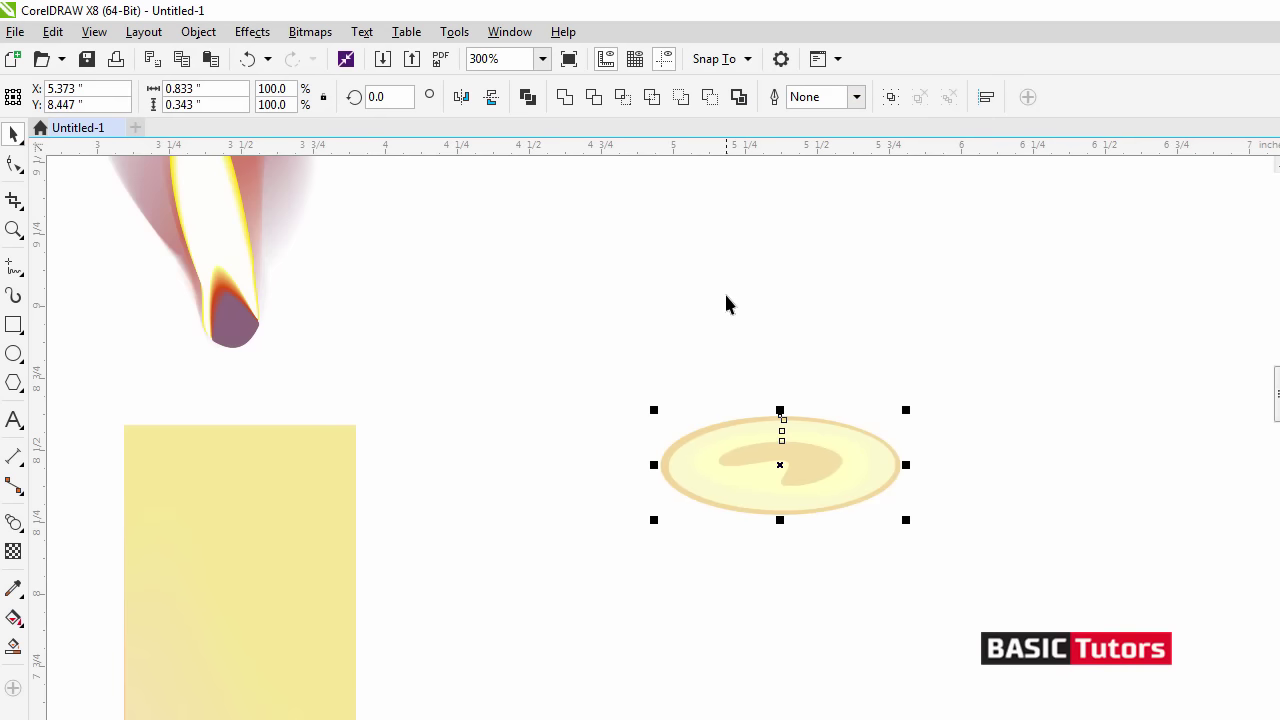
left_click(725, 321)
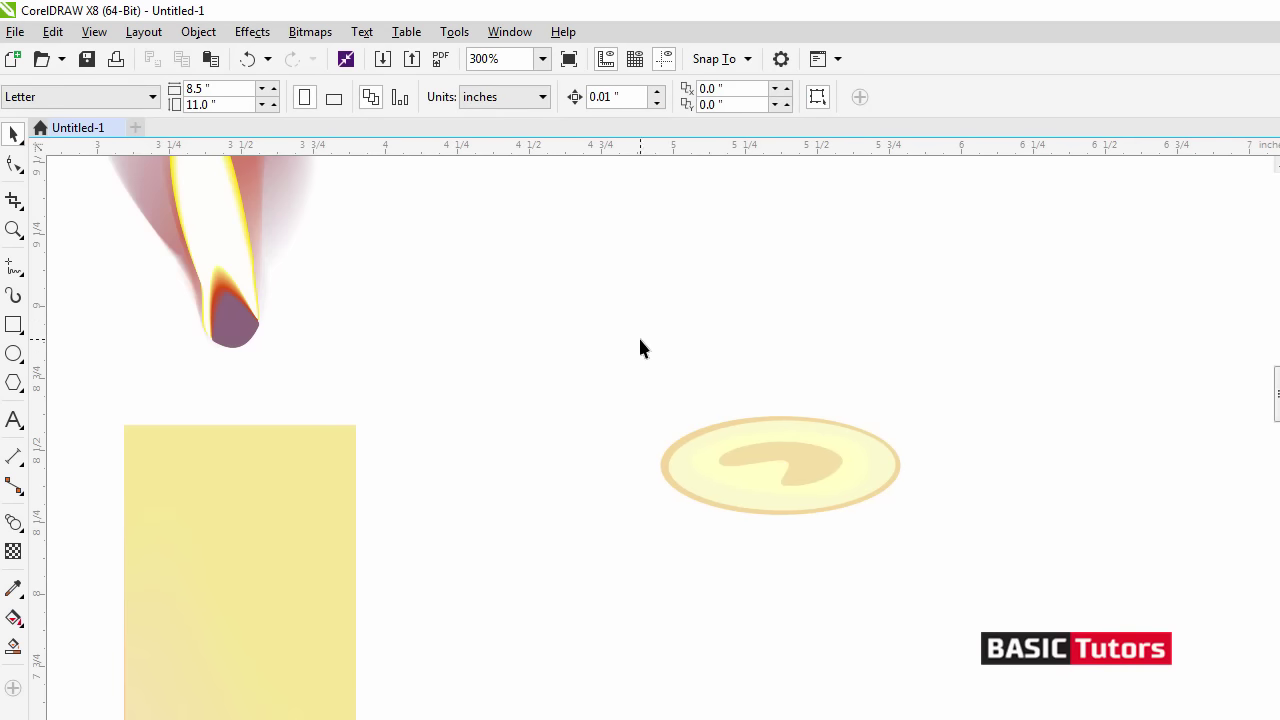
- Blend the innermost tan hook shape into the pale yellow oval, and that oval into the second ellipse, with 20 steps
scroll(640, 348, "down", 2)
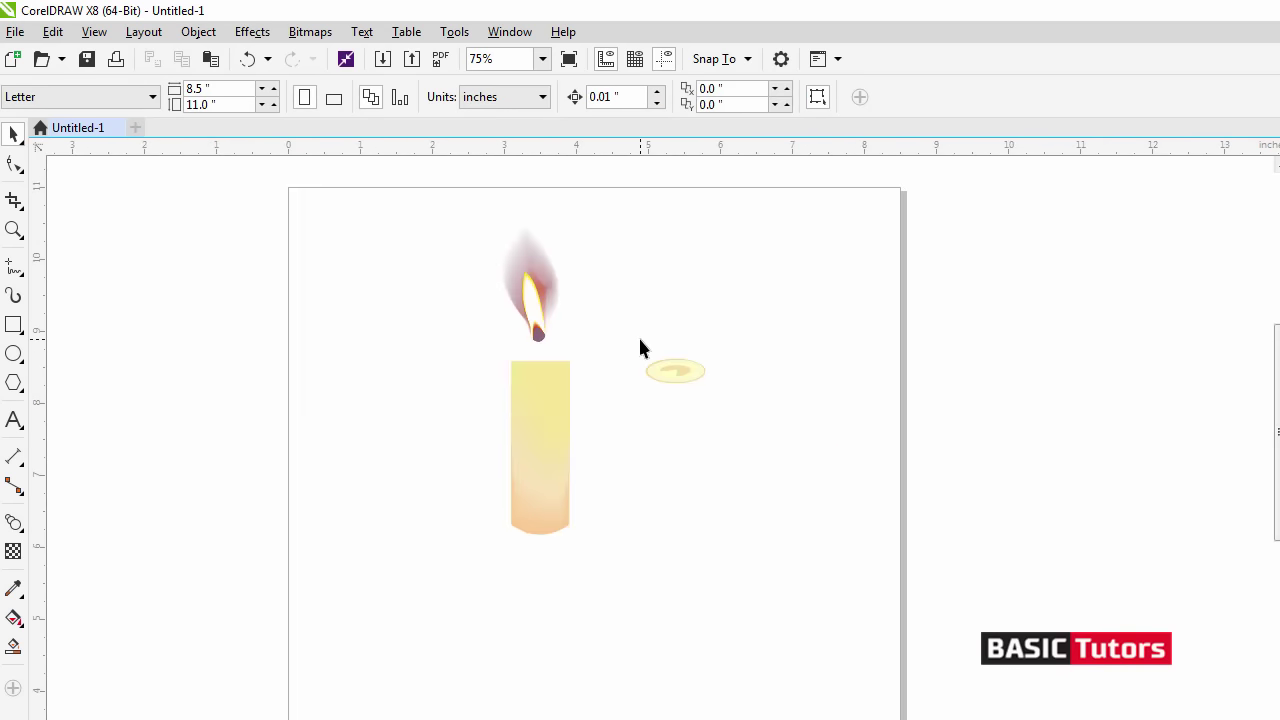
mouse_move(823, 402)
left_mouse_down()
mouse_move(842, 404)
mouse_move(818, 412)
left_mouse_up()
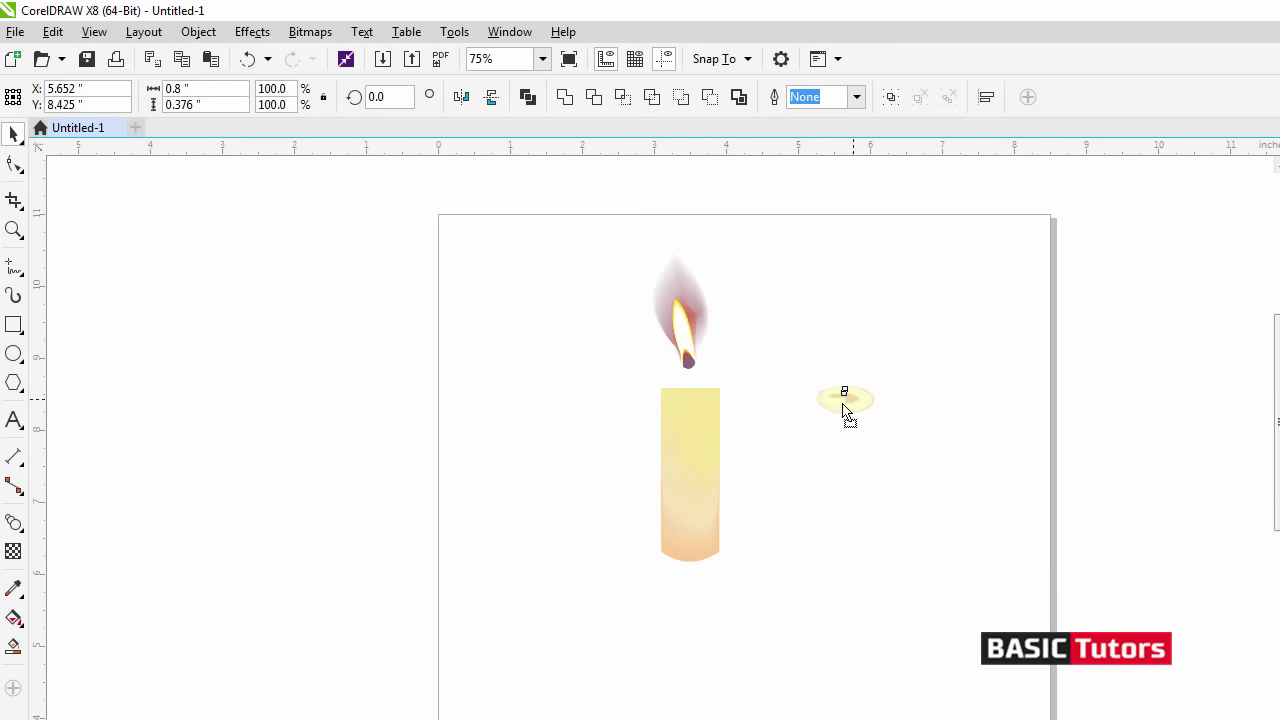
left_click(870, 424)
key("z")
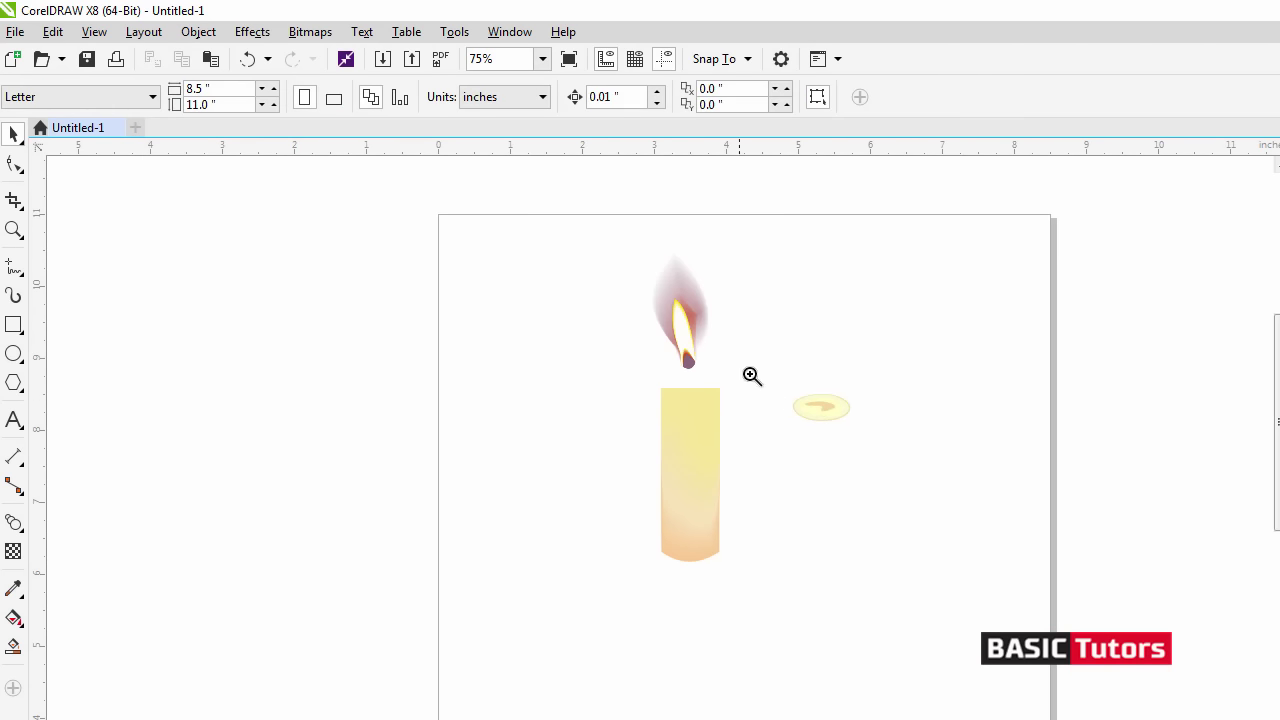
left_click_drag(757, 366, 906, 460)
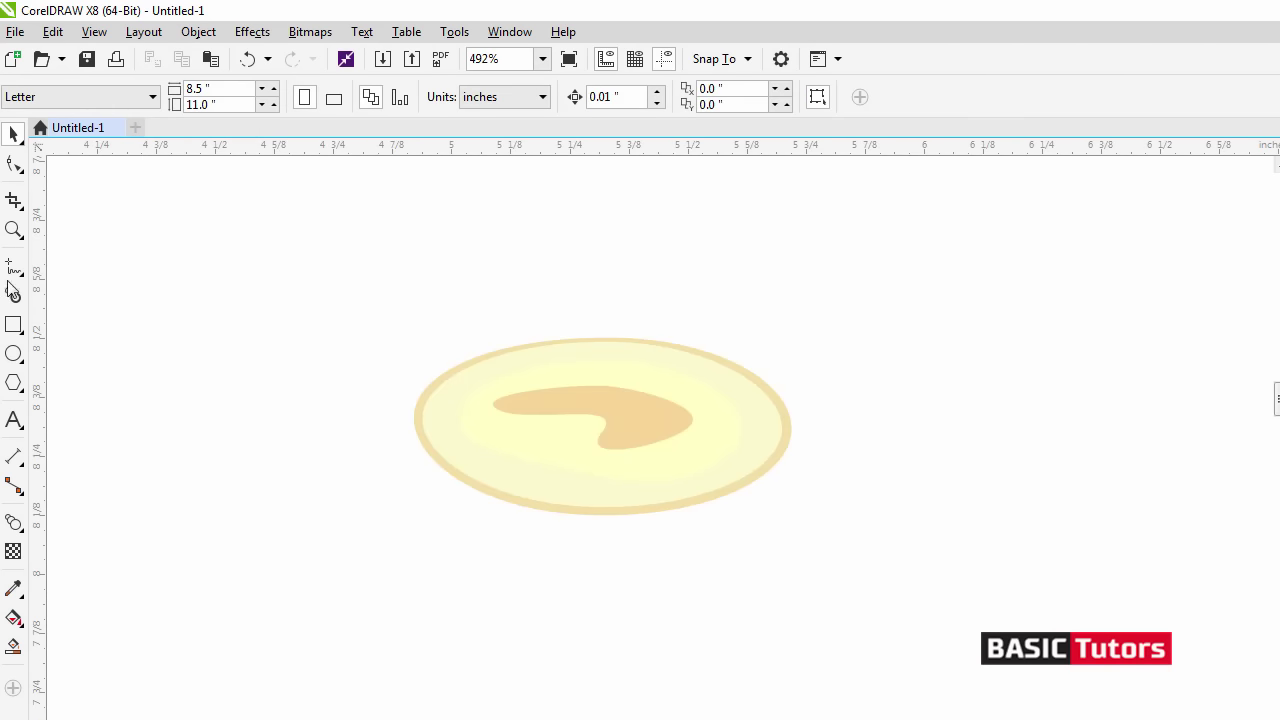
left_click(14, 522)
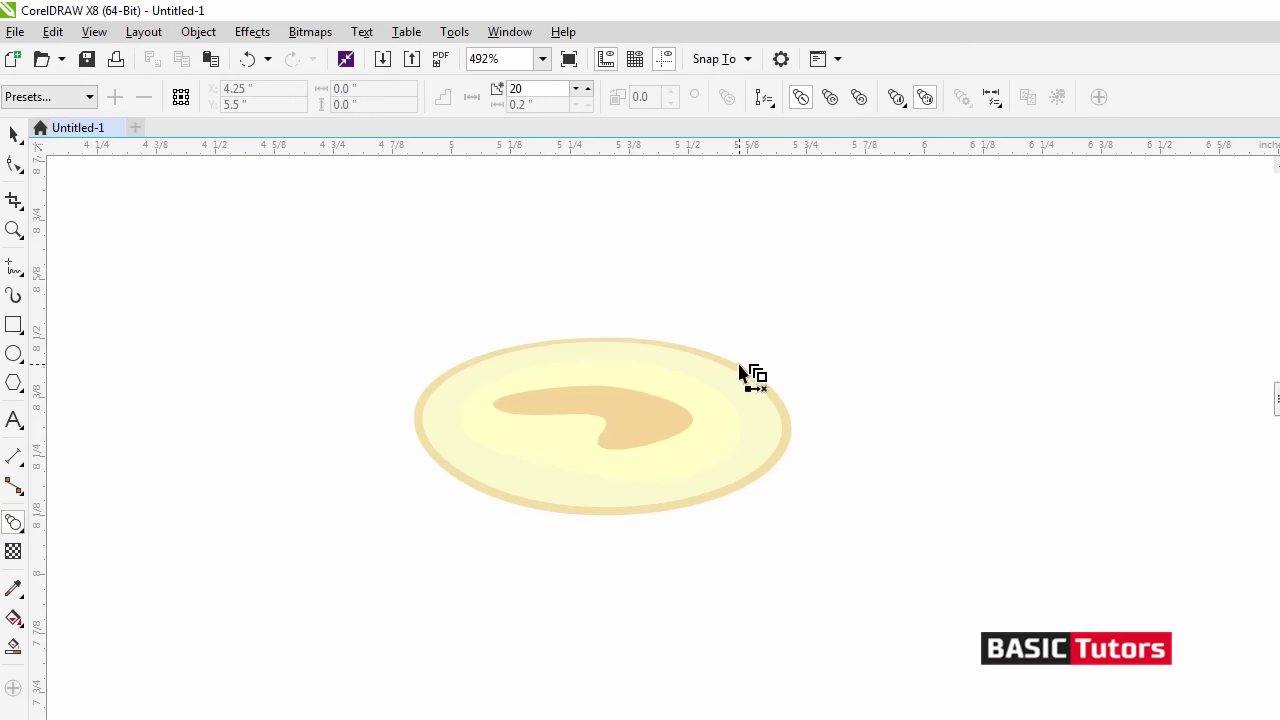
left_click_drag(655, 412, 750, 376)
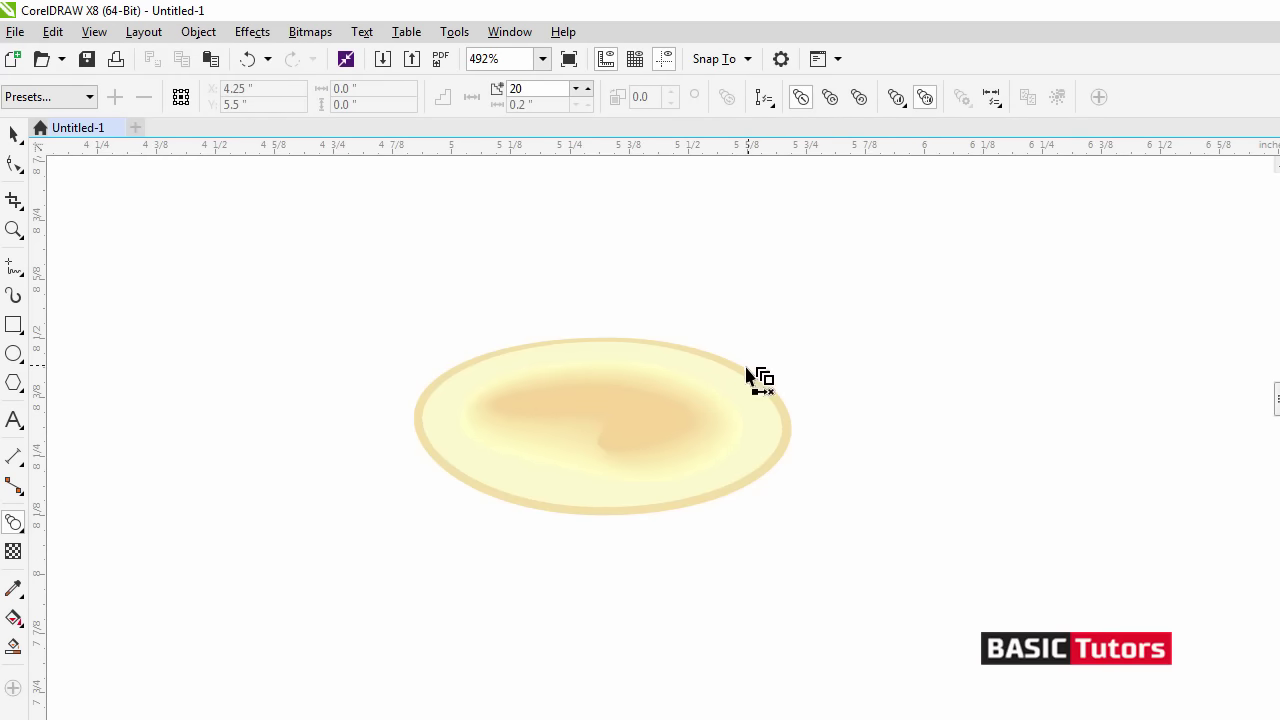
left_click(660, 376)
key("space")
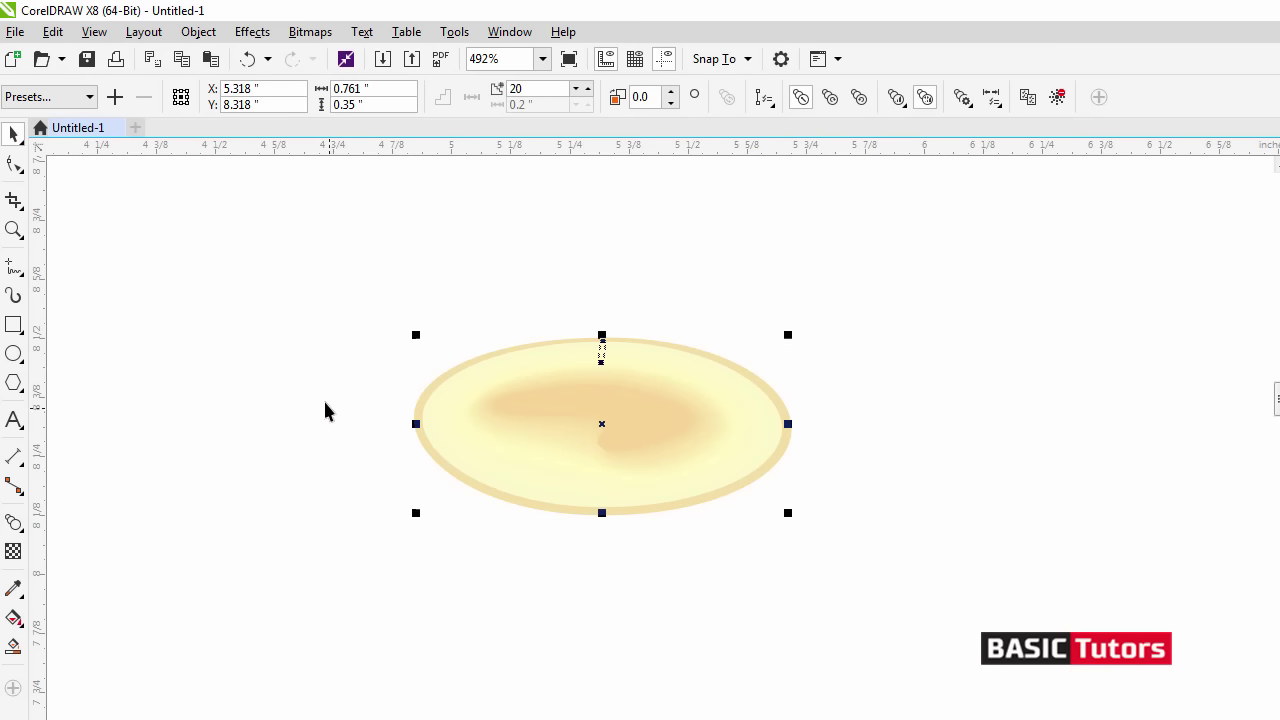
- Reshape the outermost tan ellipse by moving its upper, lower and right-hand nodes slightly inward to thin the rim
left_click(14, 165)
left_click(606, 340)
left_click_drag(606, 340, 606, 344)
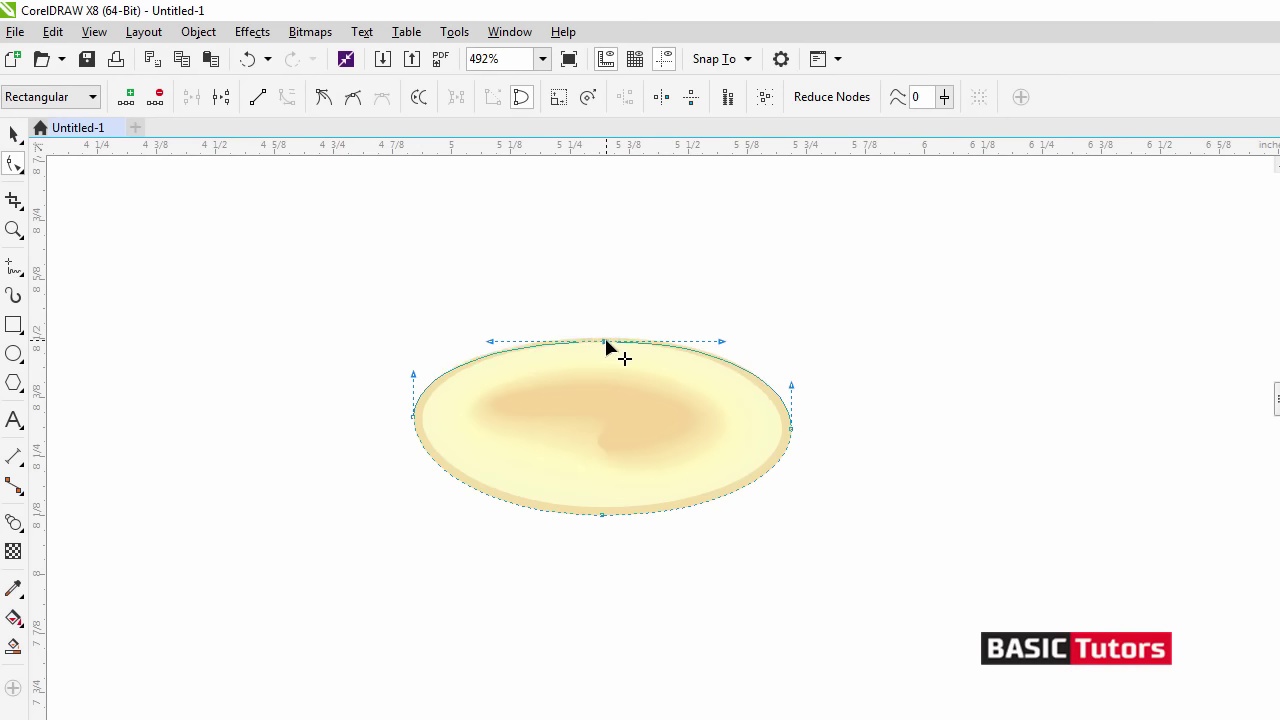
left_click_drag(609, 520, 606, 510)
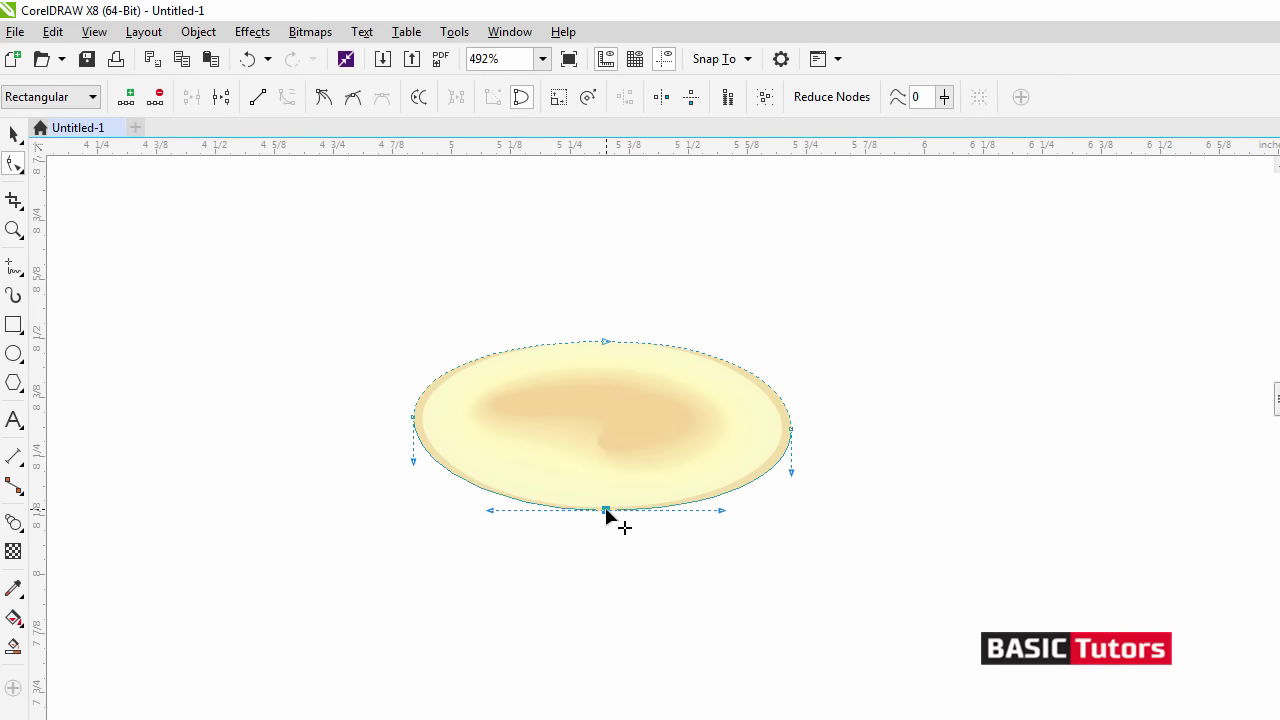
left_click_drag(794, 432, 788, 430)
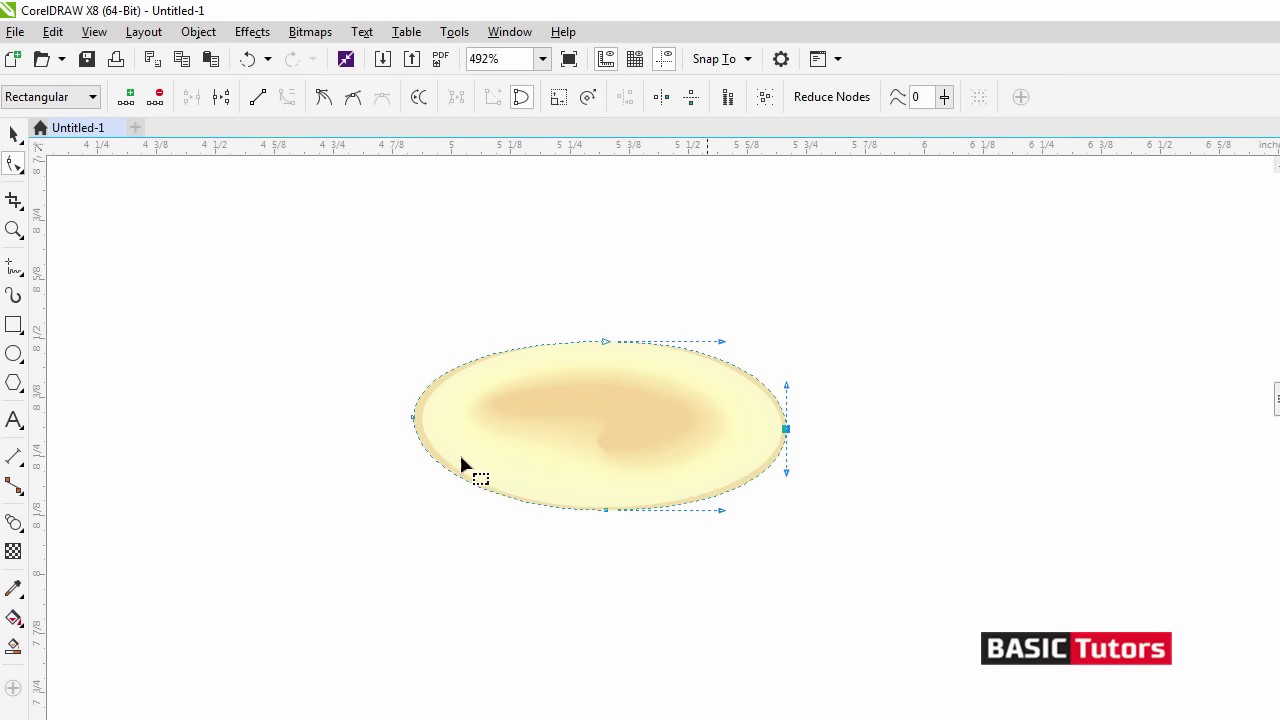
left_click(603, 511)
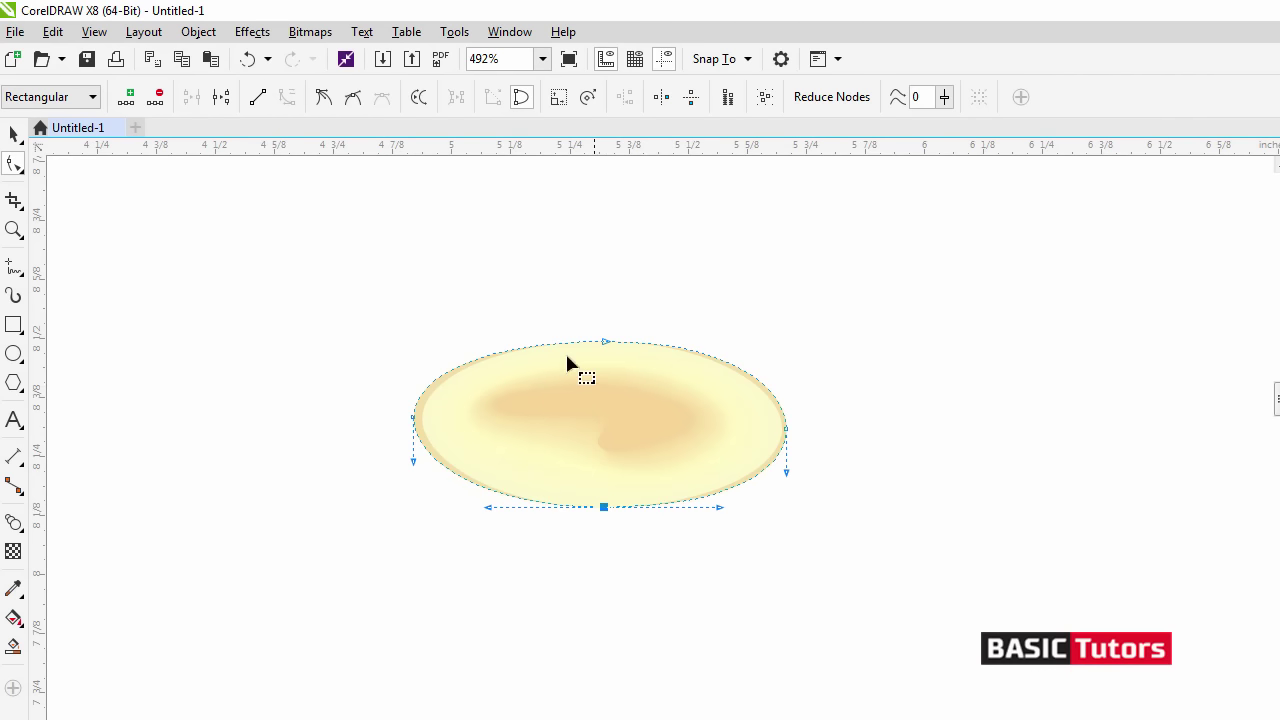
left_click(604, 341)
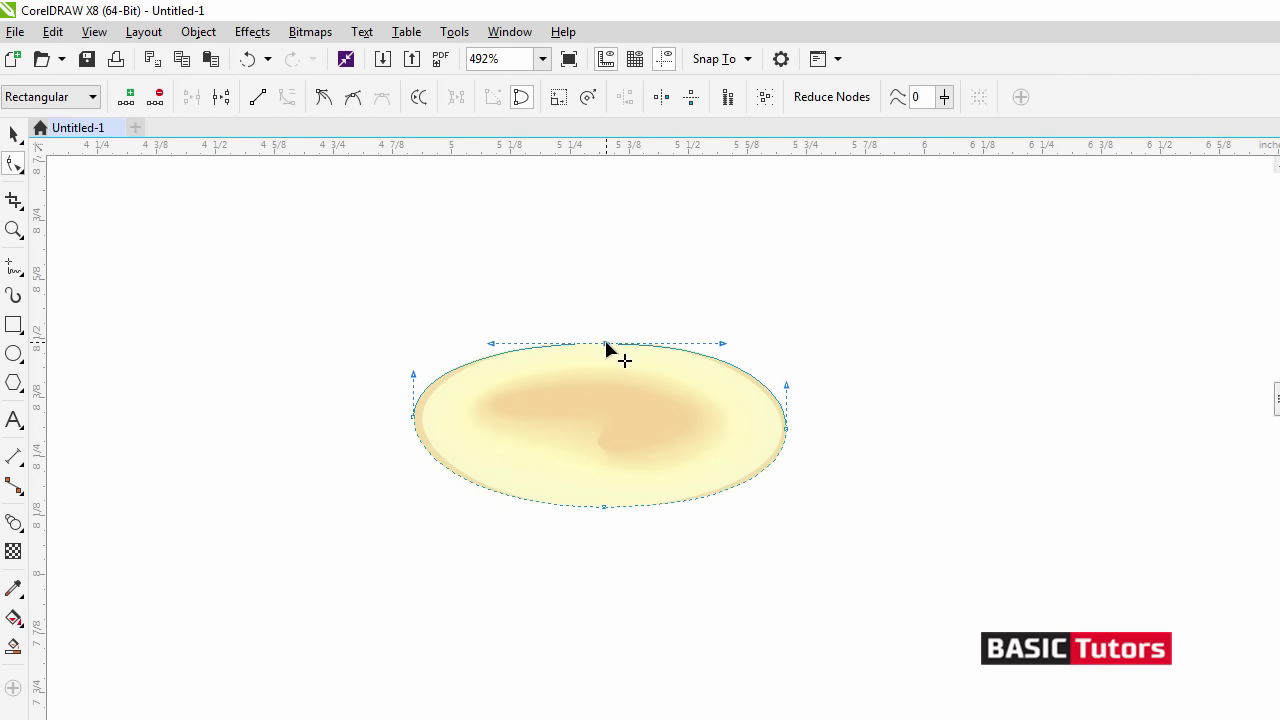
key("space")
left_click(860, 300)
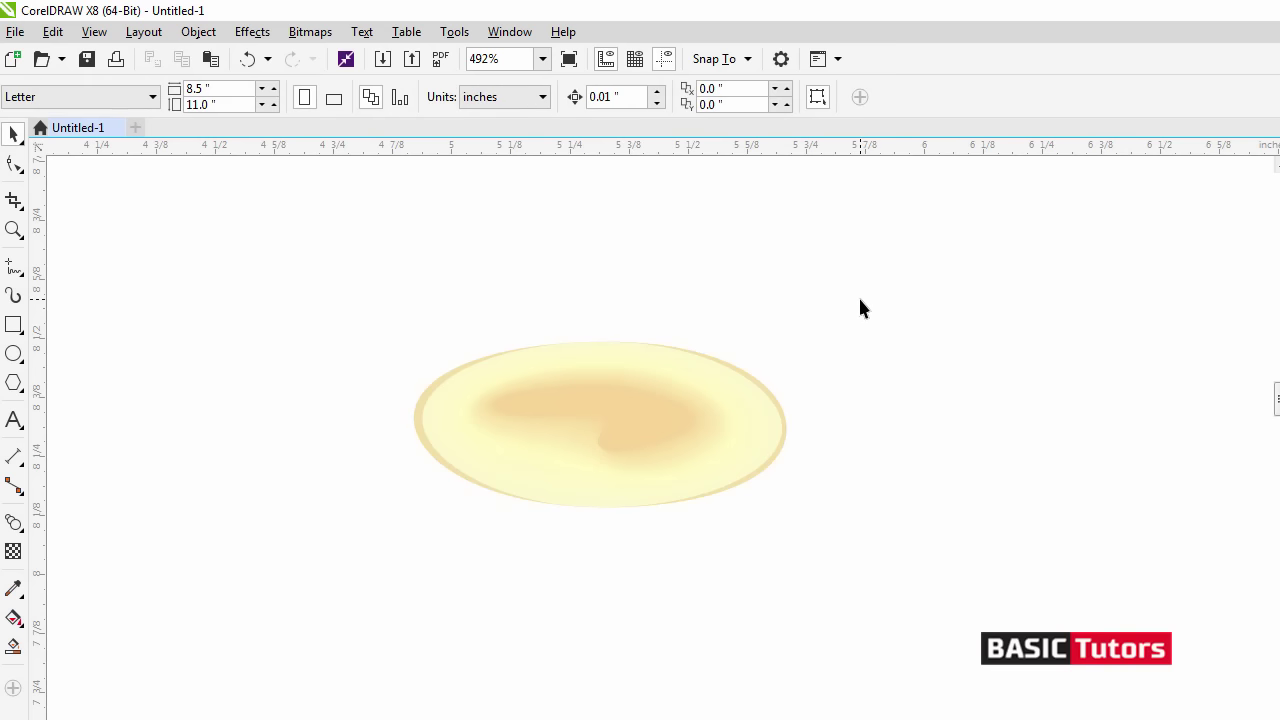
- Move the blended wax top onto the upper end of the candle body, centred at about X 3.50, Y 8.53 inches
scroll(860, 300, "down", 3)
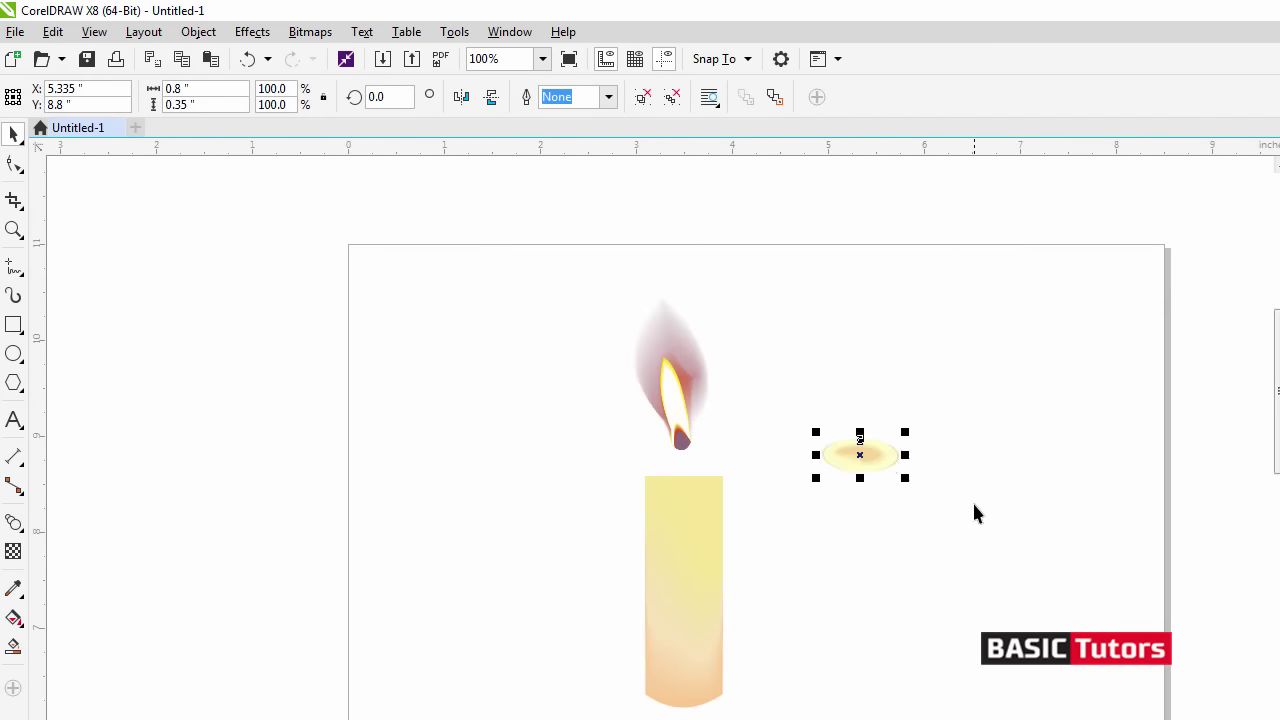
left_click(974, 506)
left_click(870, 459)
left_click_drag(863, 453, 852, 460)
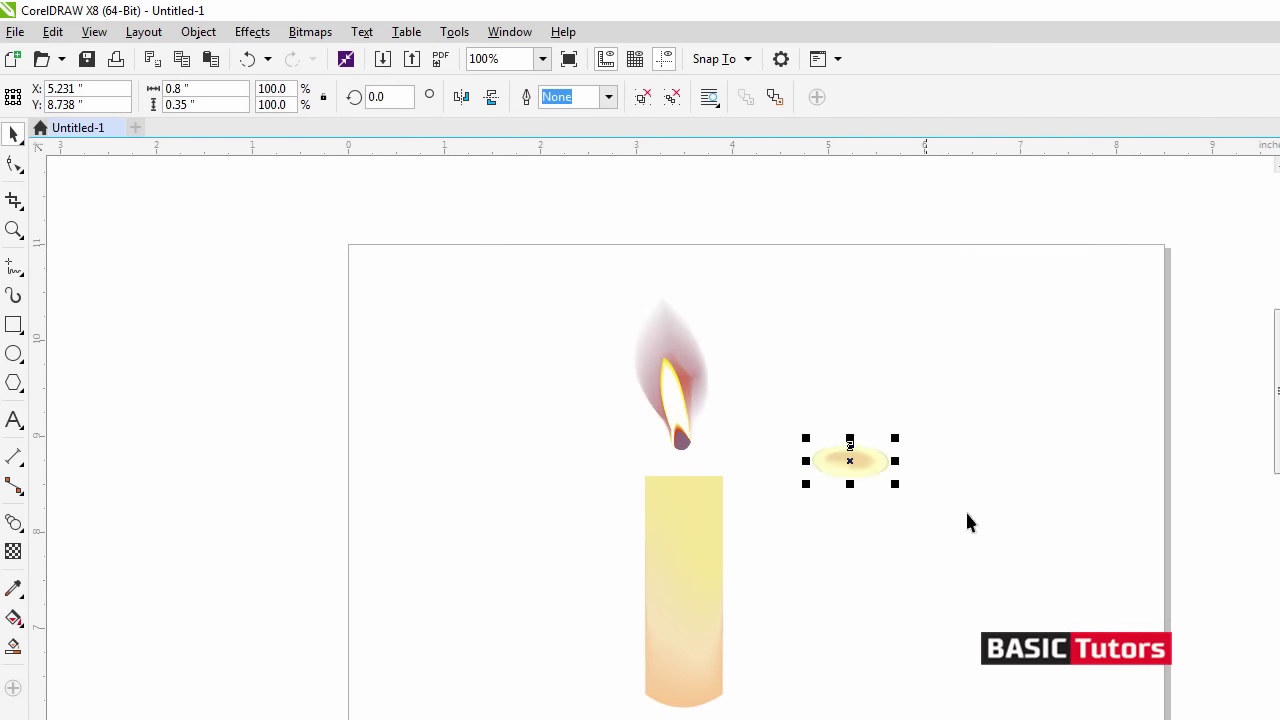
scroll(965, 509, "down", 1)
scroll(852, 360, "down", 1)
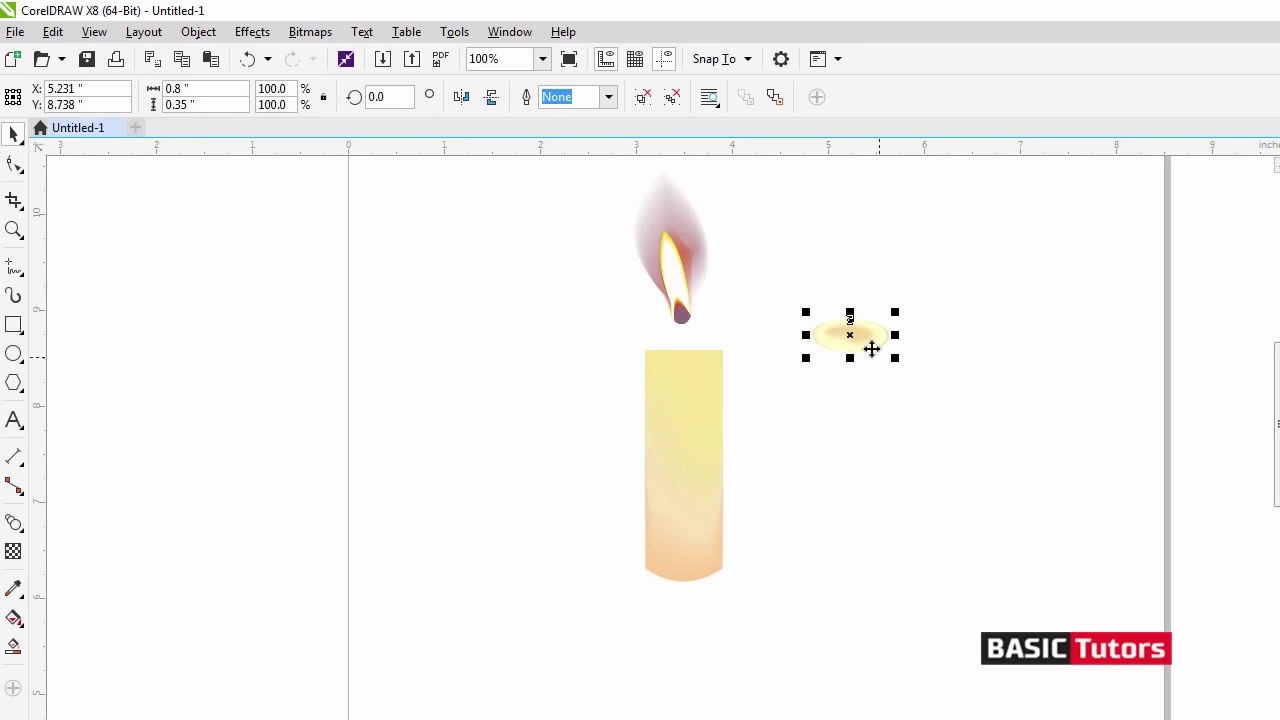
left_click_drag(866, 340, 695, 370)
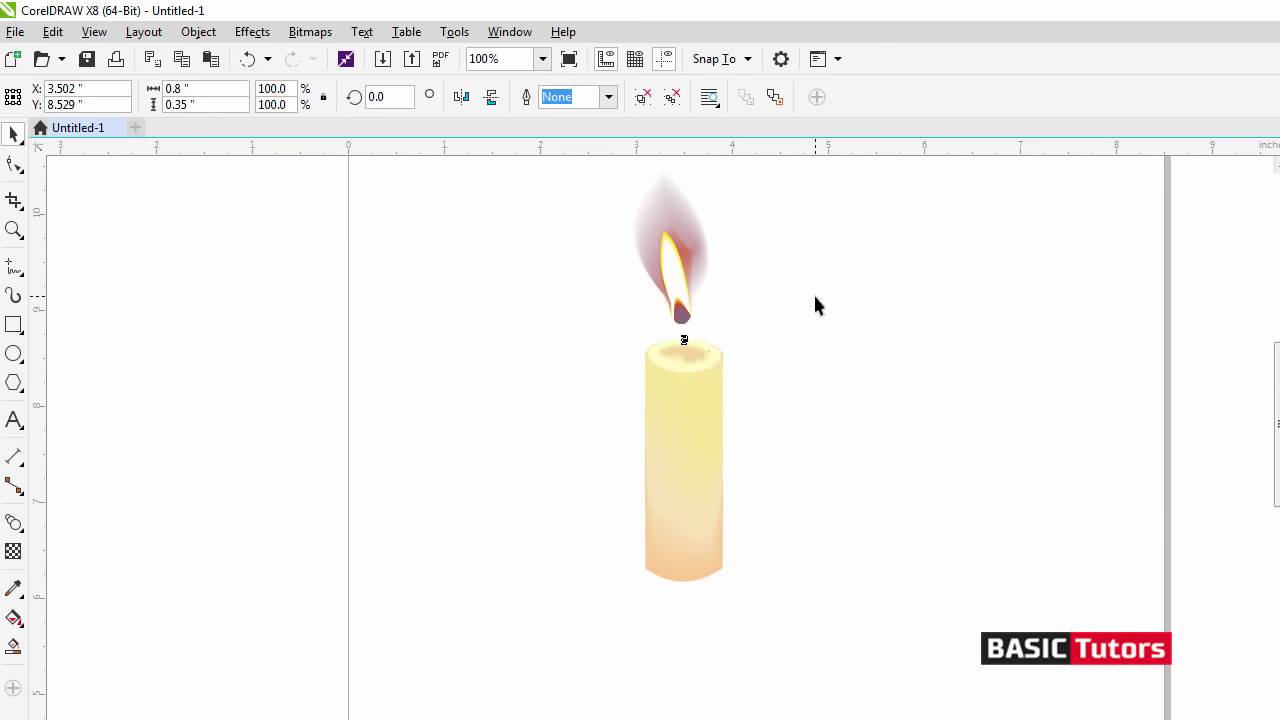
left_click(815, 304)
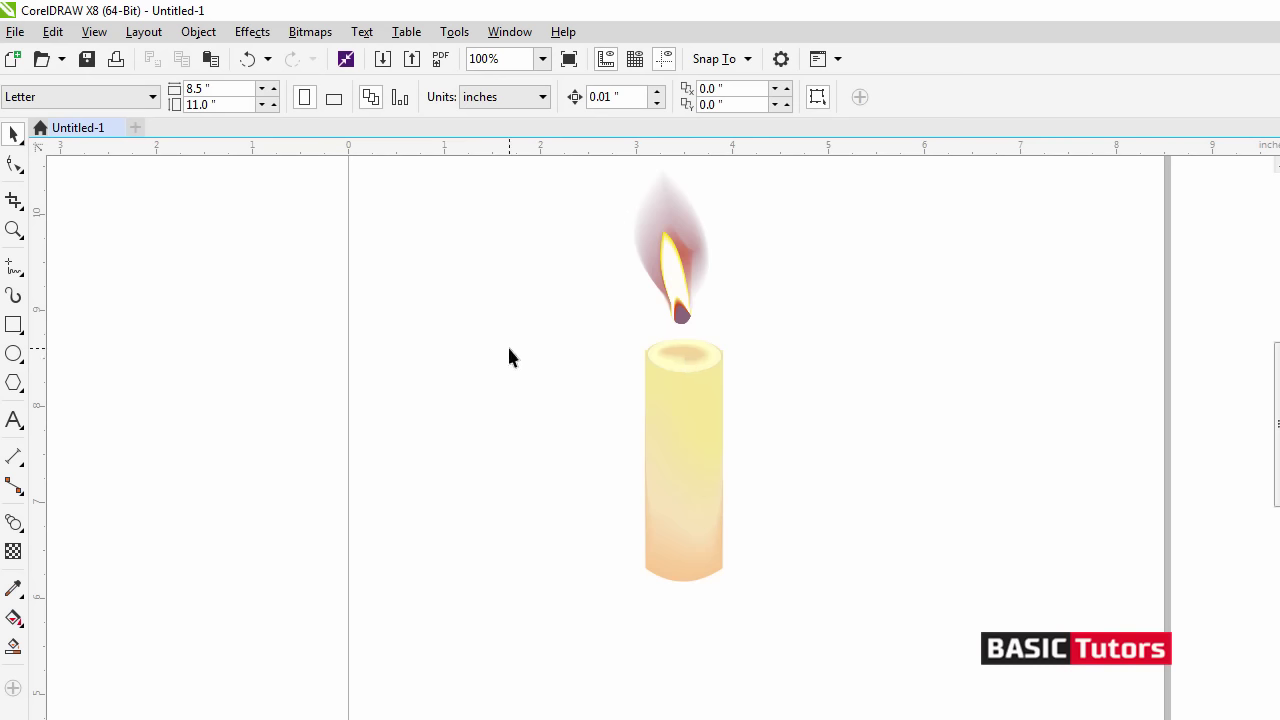
- Nudge the wax top slightly sideways to line it up with the edges of the candle body
key("F2")
left_click_drag(549, 271, 865, 485)
left_click_drag(579, 384, 582, 384)
left_click(758, 355)
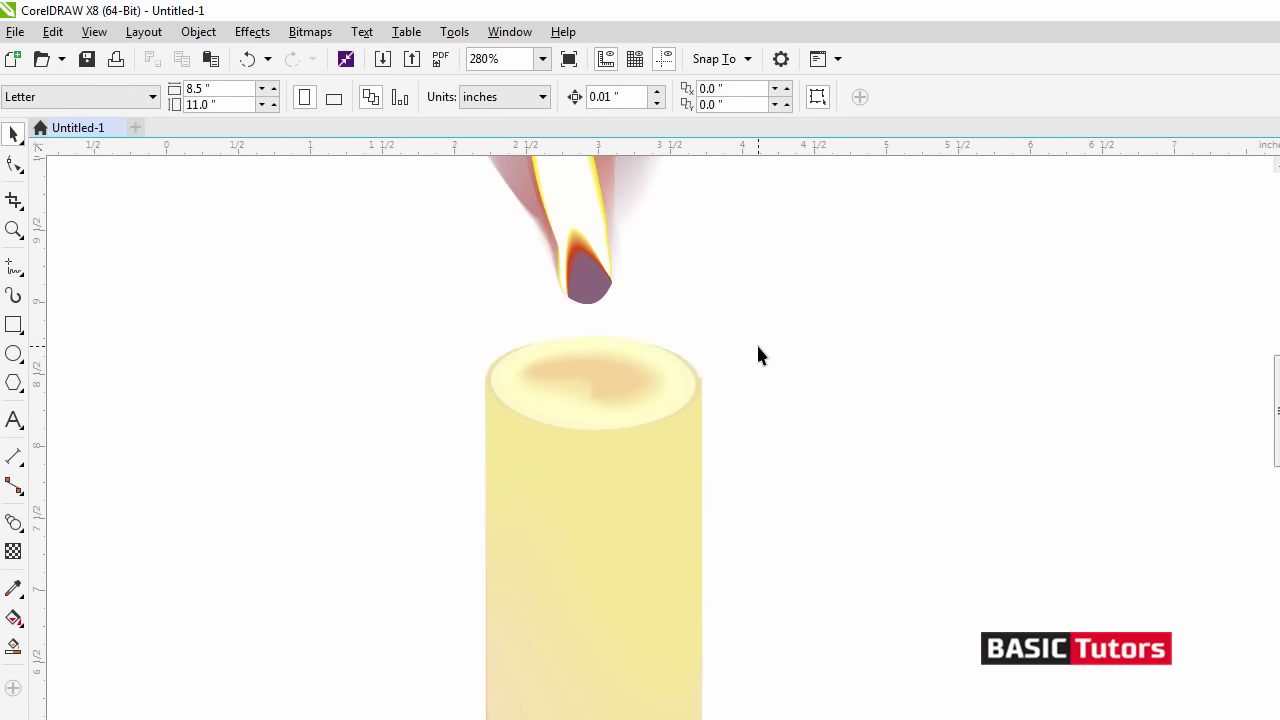
scroll(758, 355, "down", 3)
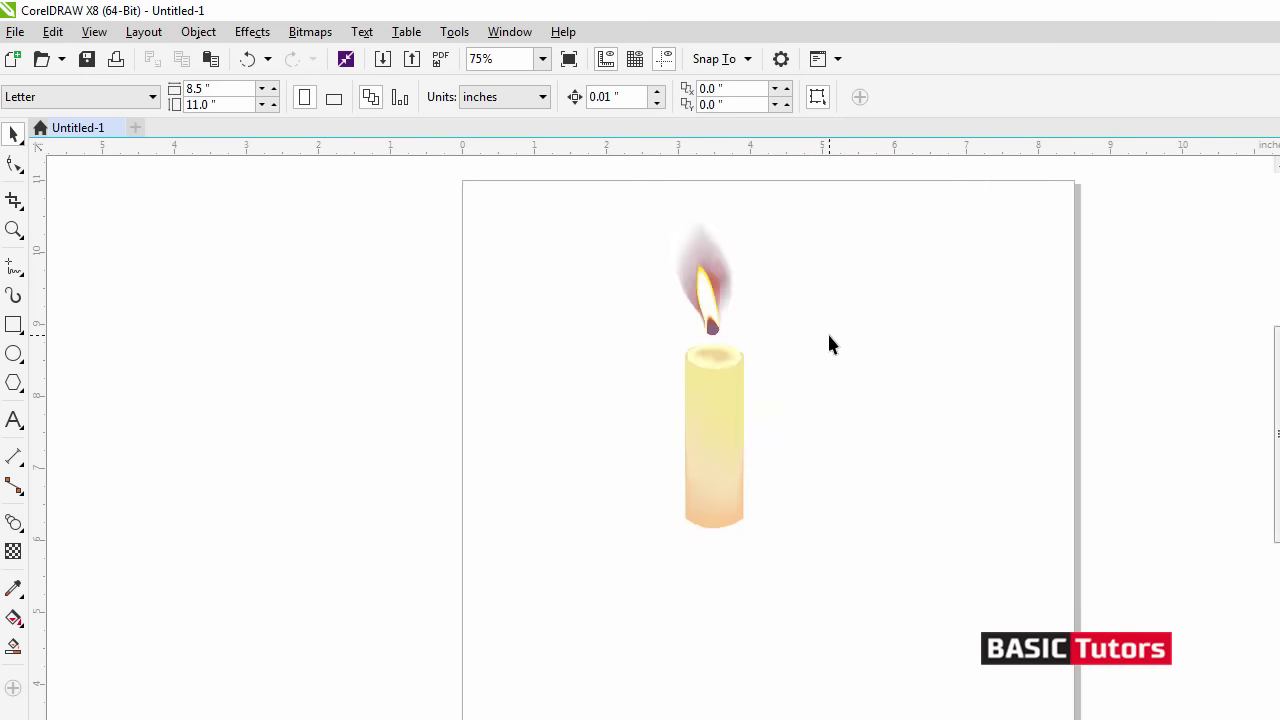
- Examine the shape and the two brown layers of the curved wick beside the candle
left_click_drag(877, 372, 890, 403)
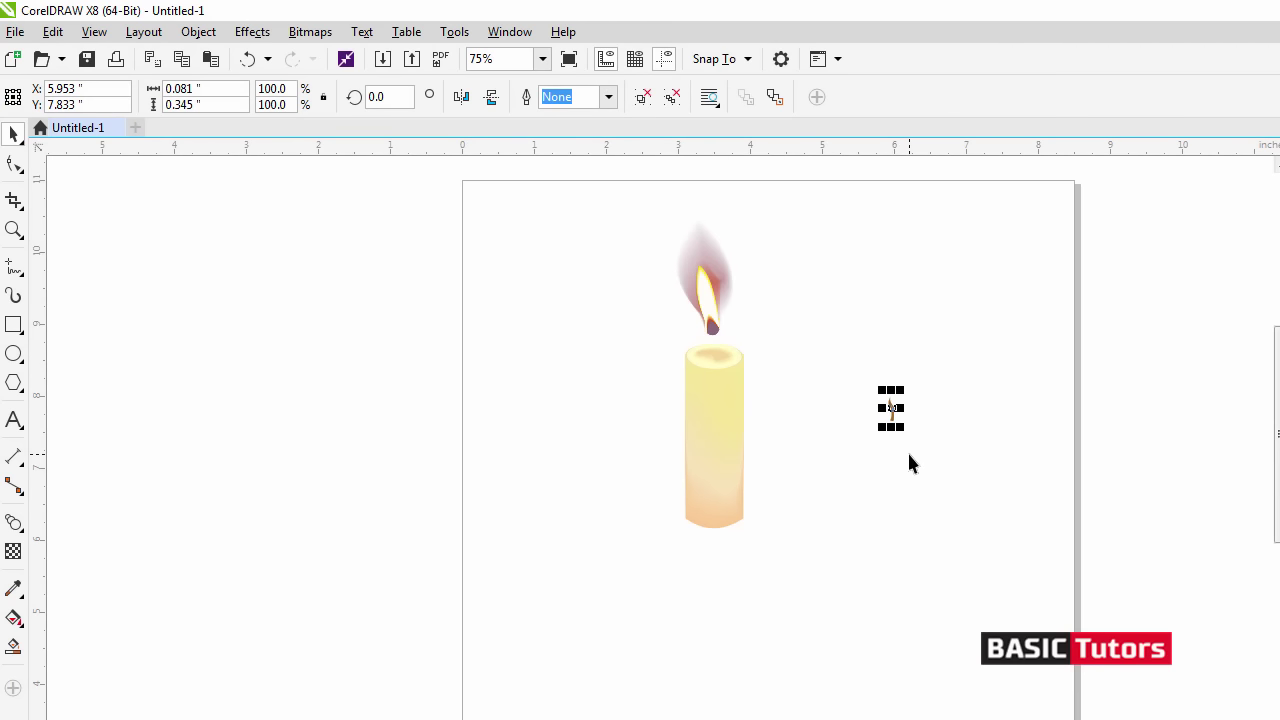
key("F2")
left_click_drag(851, 355, 1041, 497)
key("F2")
left_click_drag(366, 308, 472, 493)
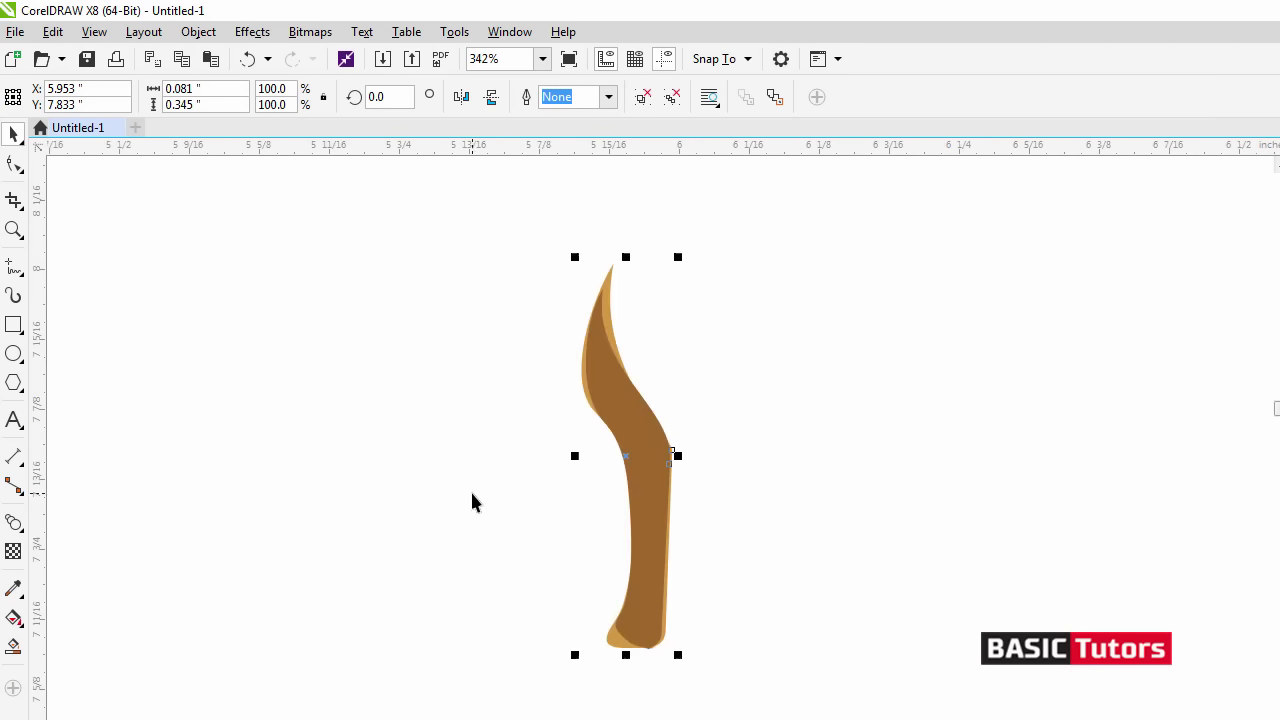
left_click_drag(662, 445, 772, 391)
left_click(853, 355)
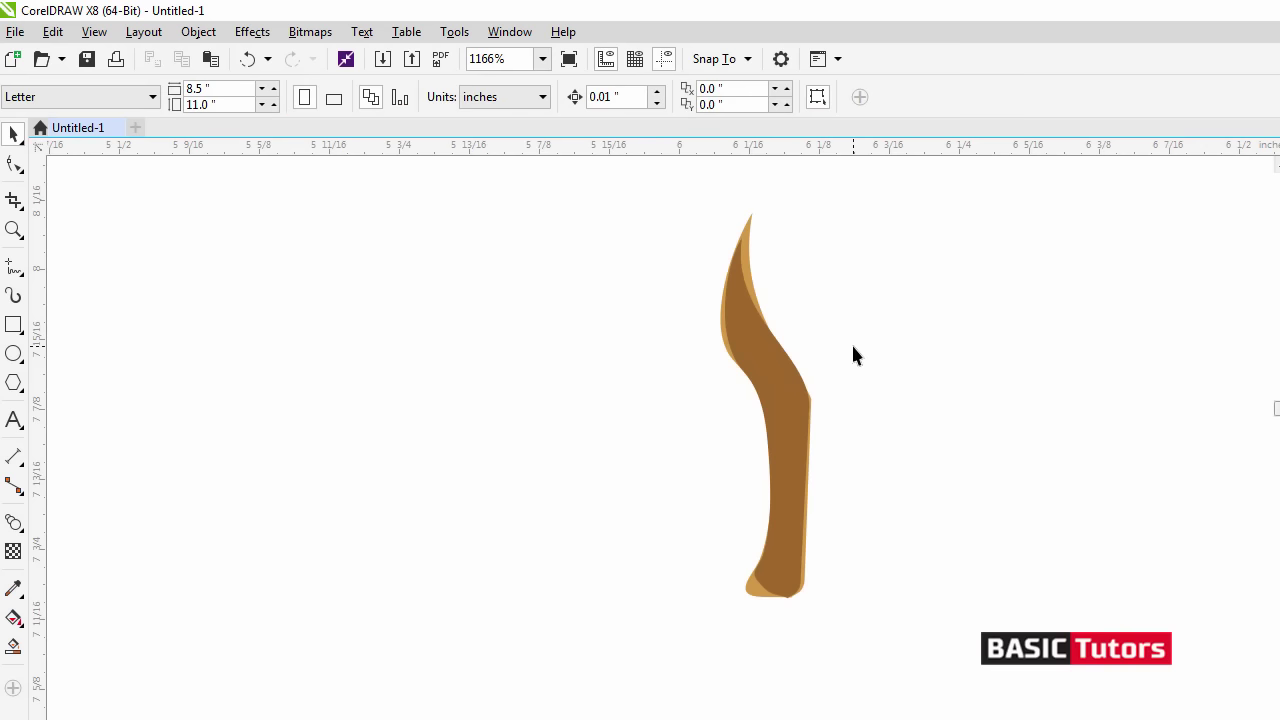
scroll(853, 355, "down", 6)
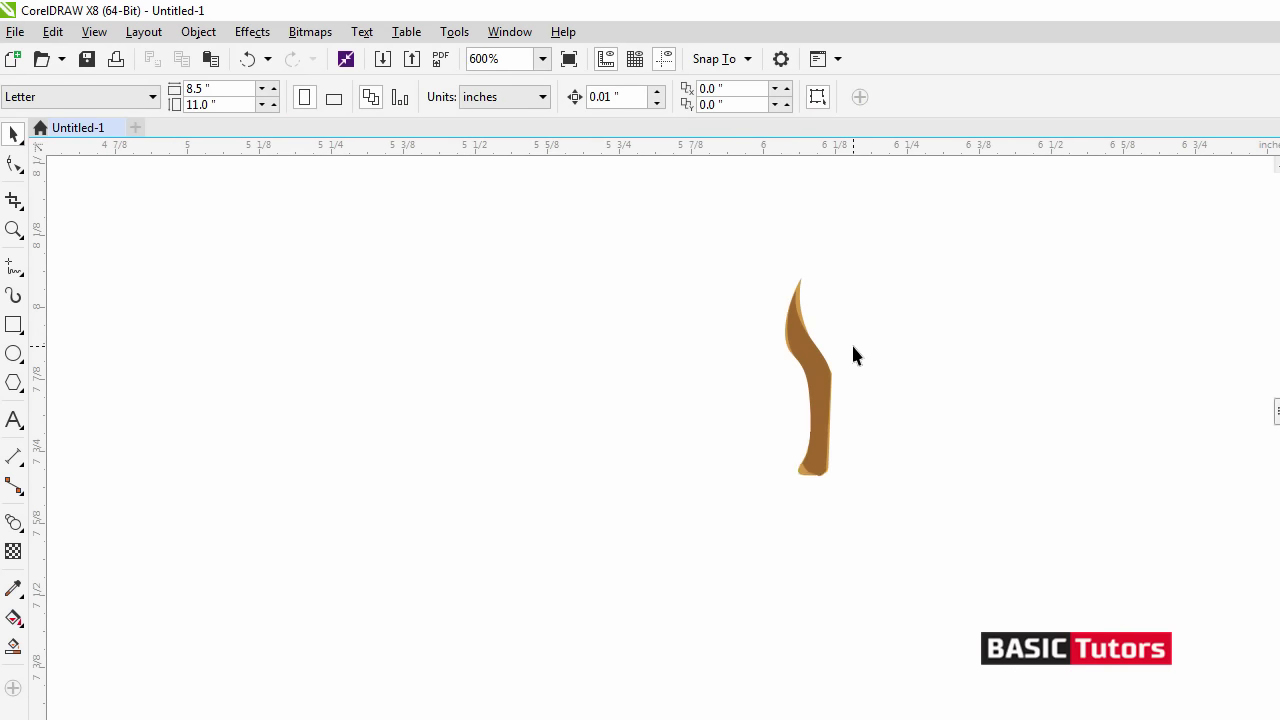
- Place the brown wick in the middle of the wax top under the flame, centred at about X 3.48, Y 8.75 inches
left_click(847, 372)
left_click_drag(849, 372, 476, 258)
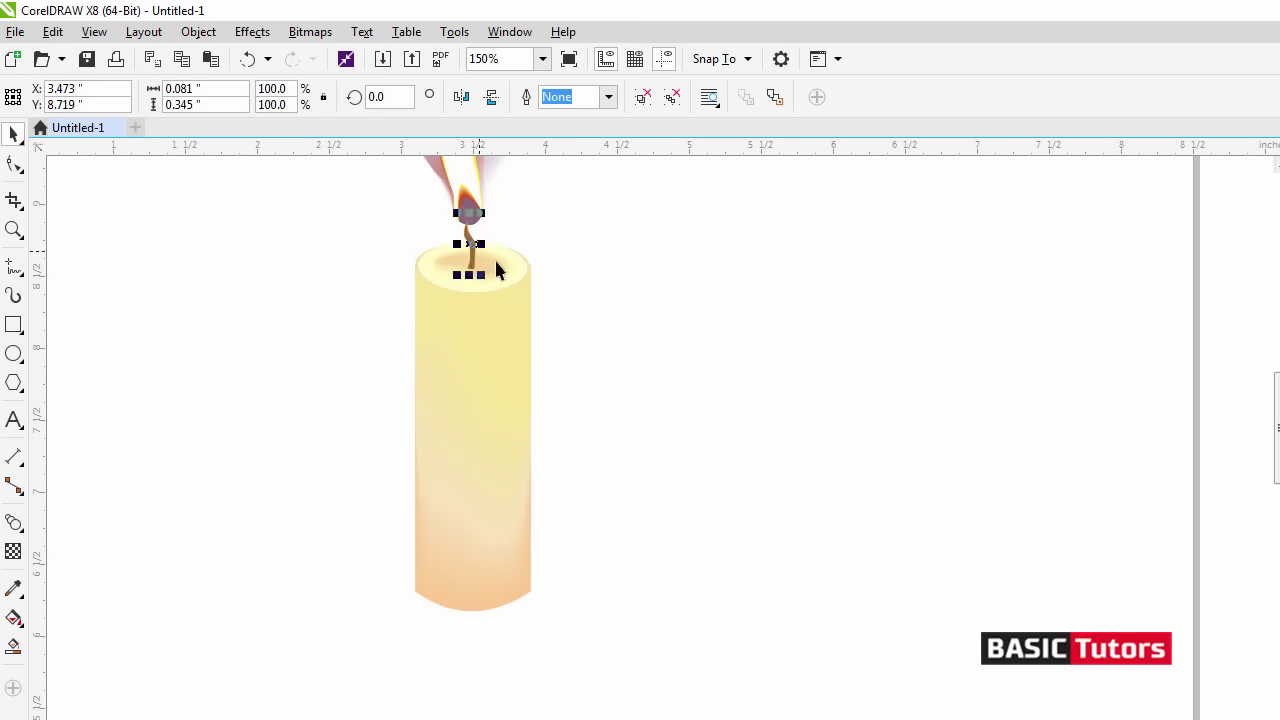
left_click(703, 304)
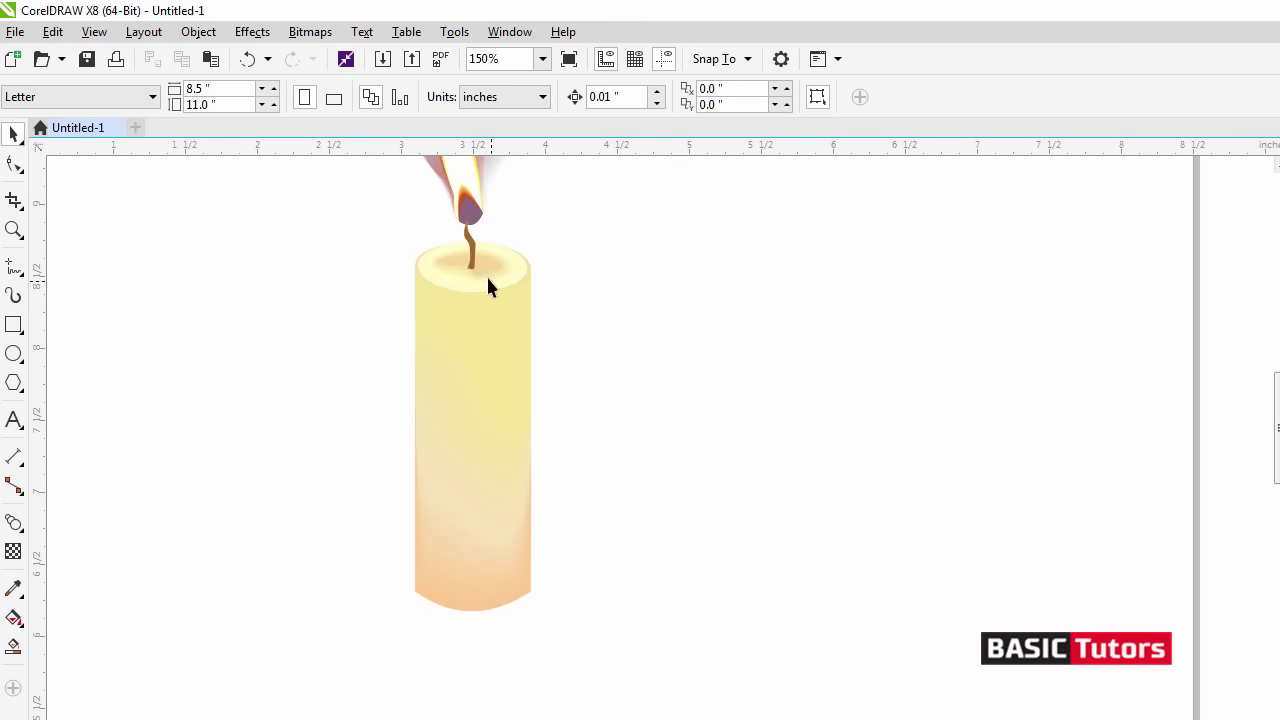
left_click_drag(477, 272, 477, 255)
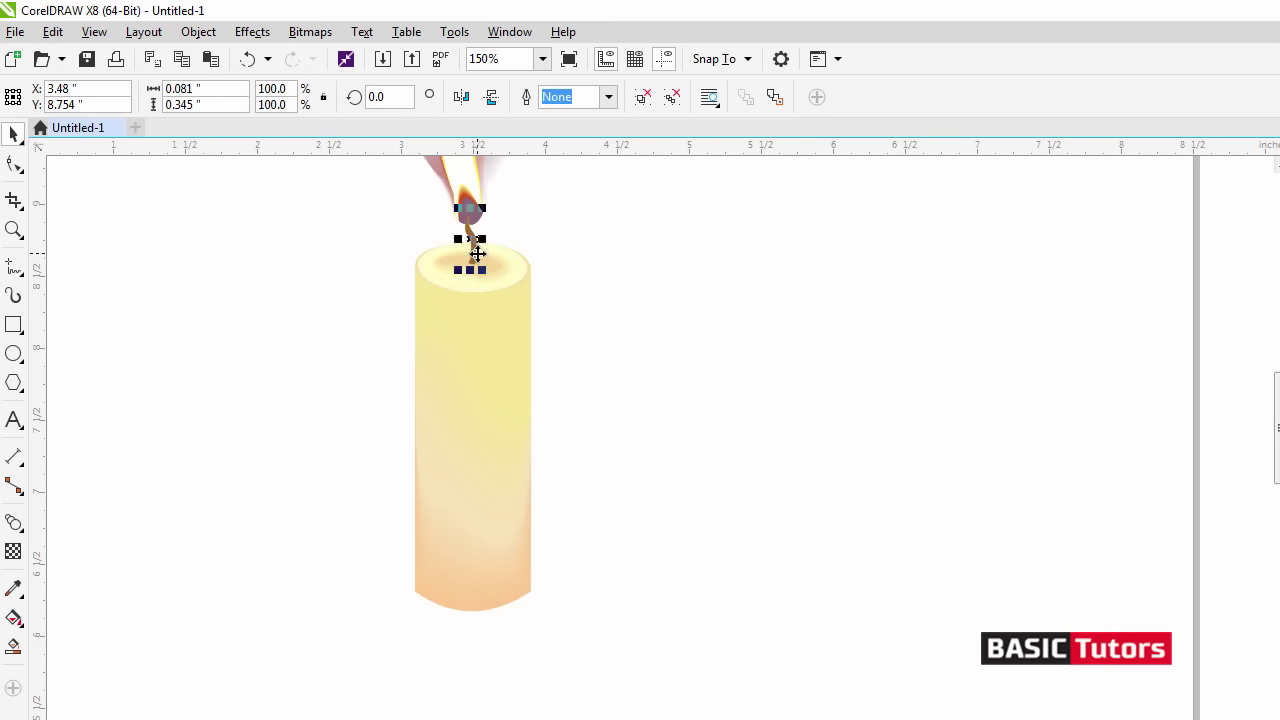
- Shift the flame group slightly to the right to about X 3.38 inches, so its base meets the wick
left_click(462, 183)
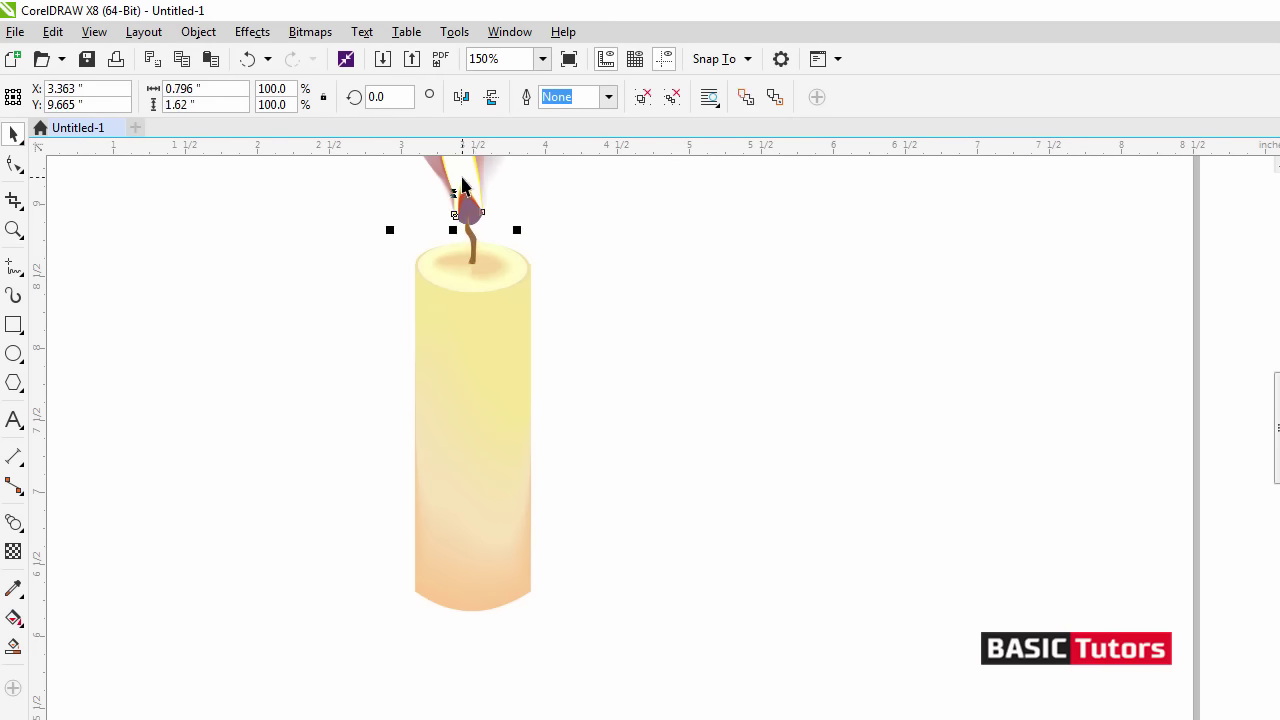
left_click(631, 313)
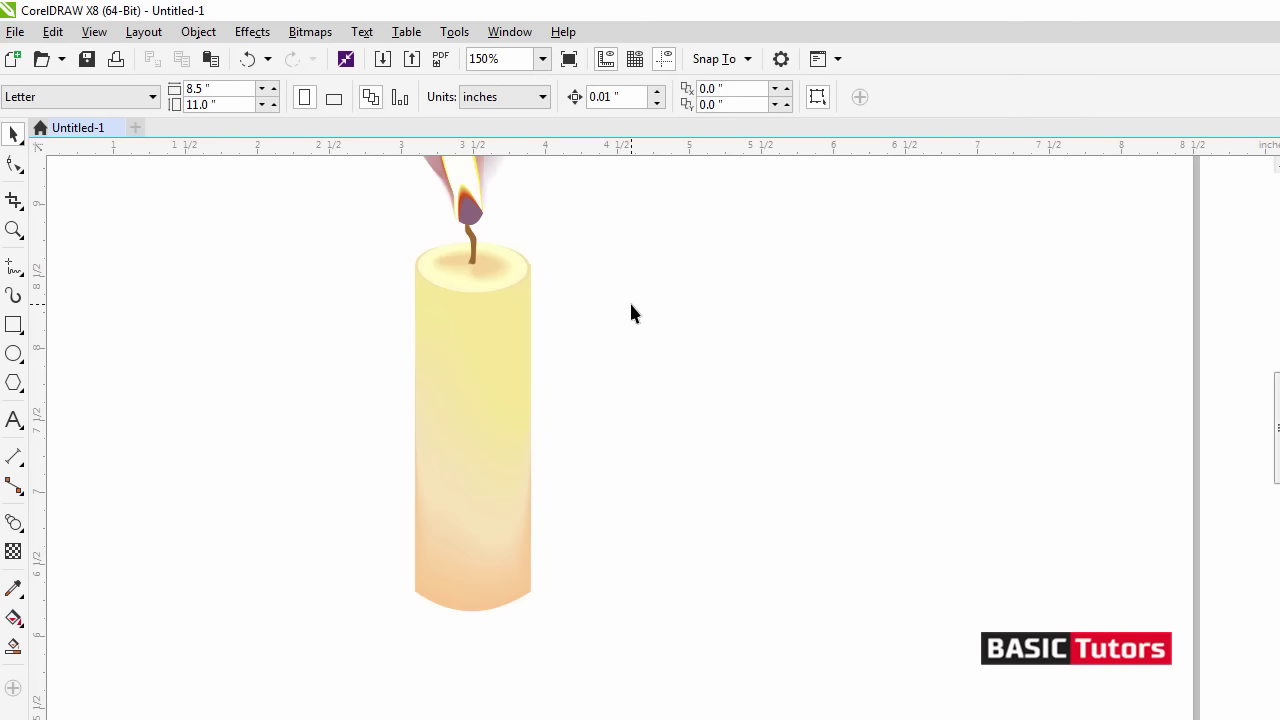
scroll(631, 313, "down", 2)
left_click_drag(544, 226, 546, 229)
left_click(670, 266)
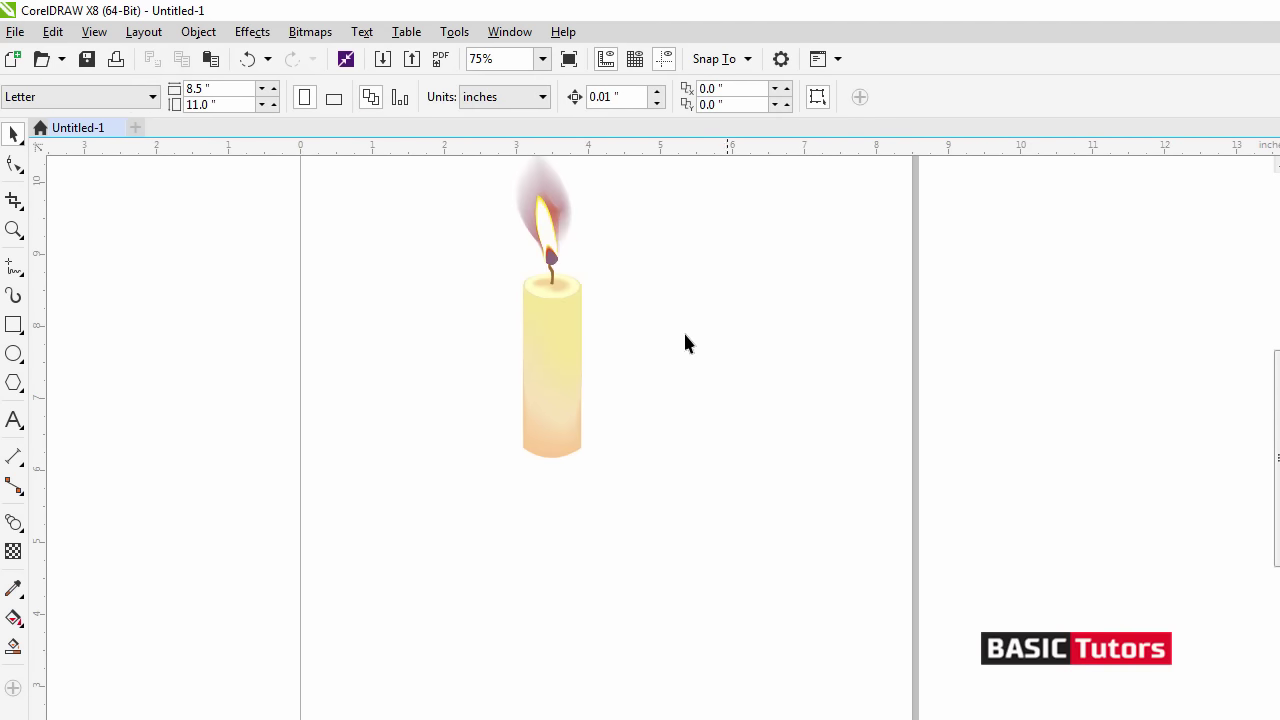
left_click_drag(551, 350, 556, 356)
left_click(665, 304)
key("ctrl+z")
- Group the candle body, wax top and wick into one object, leaving out the flame
left_click_drag(654, 491, 469, 272)
key("ctrl+g")
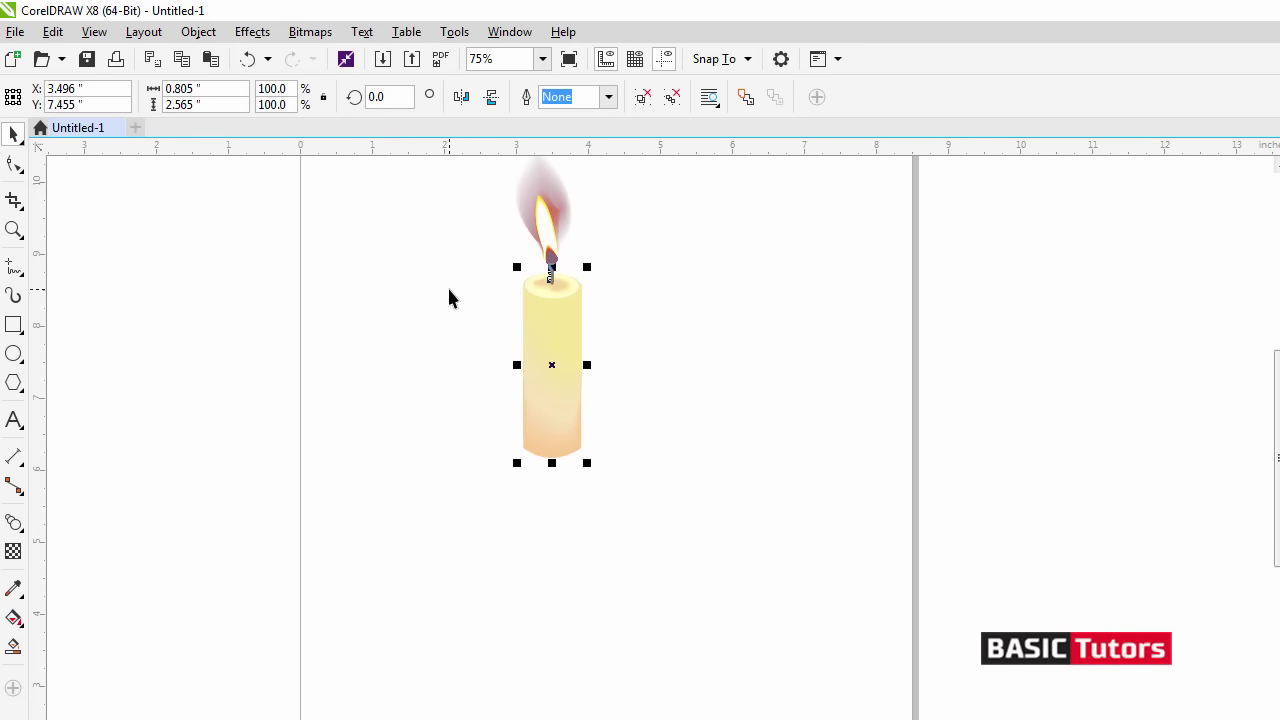
left_click(449, 289)
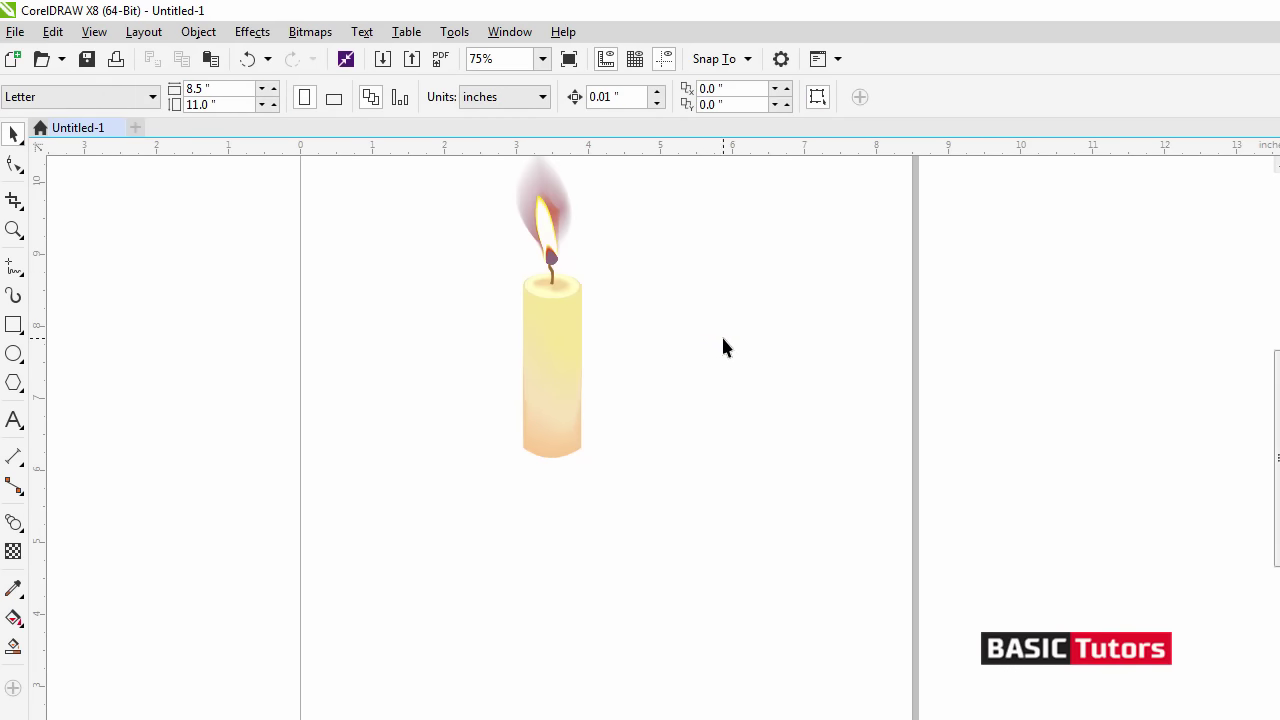
scroll(721, 334, "up", 1)
scroll(734, 448, "down", 1)
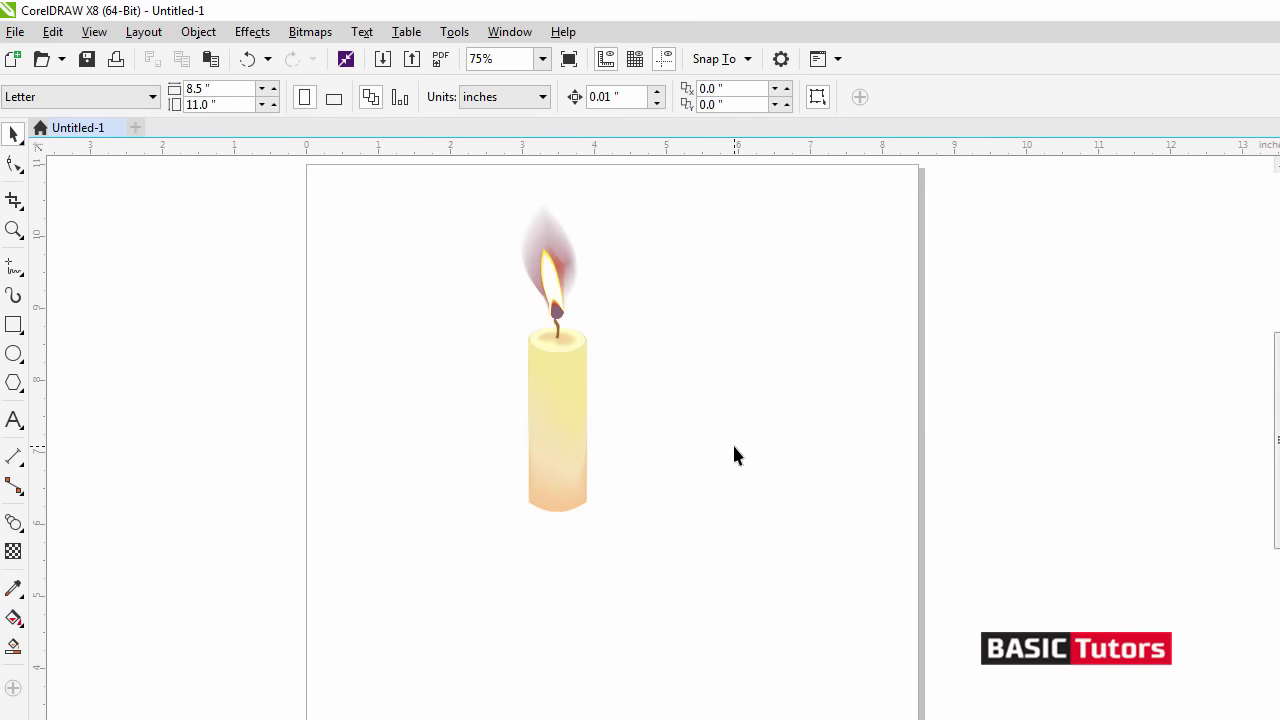
left_click(555, 310)
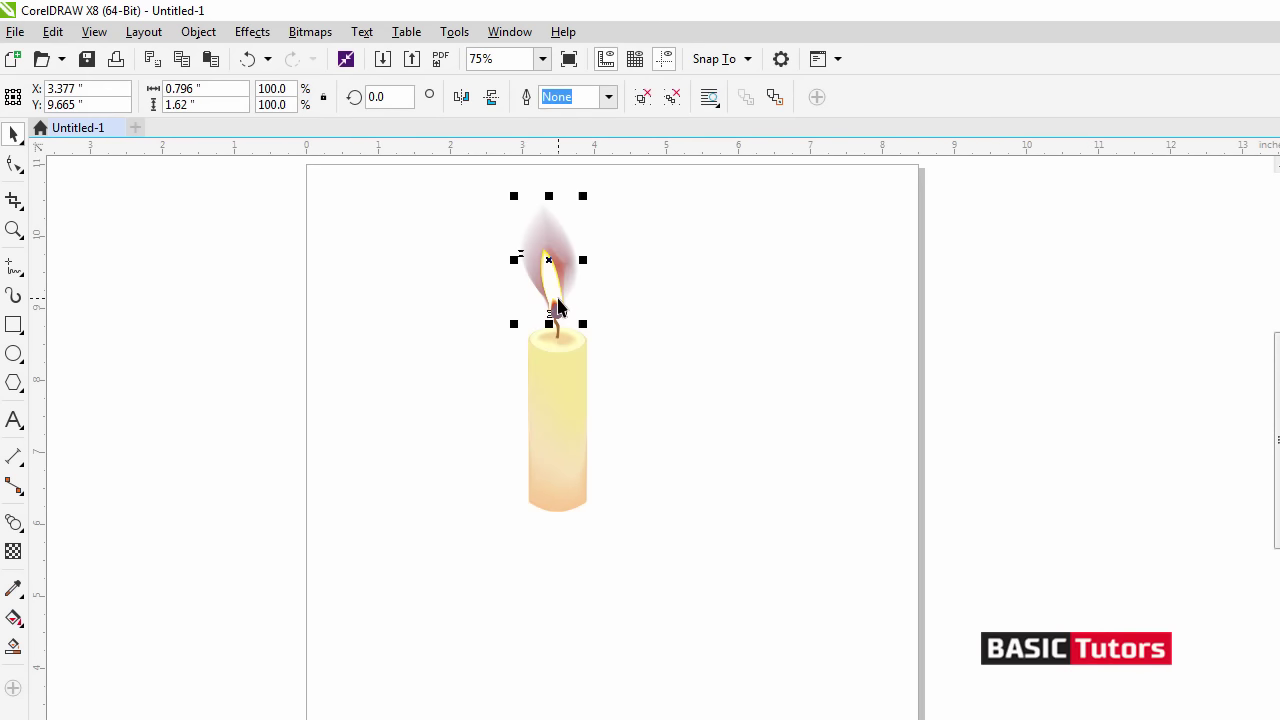
left_click(632, 268)
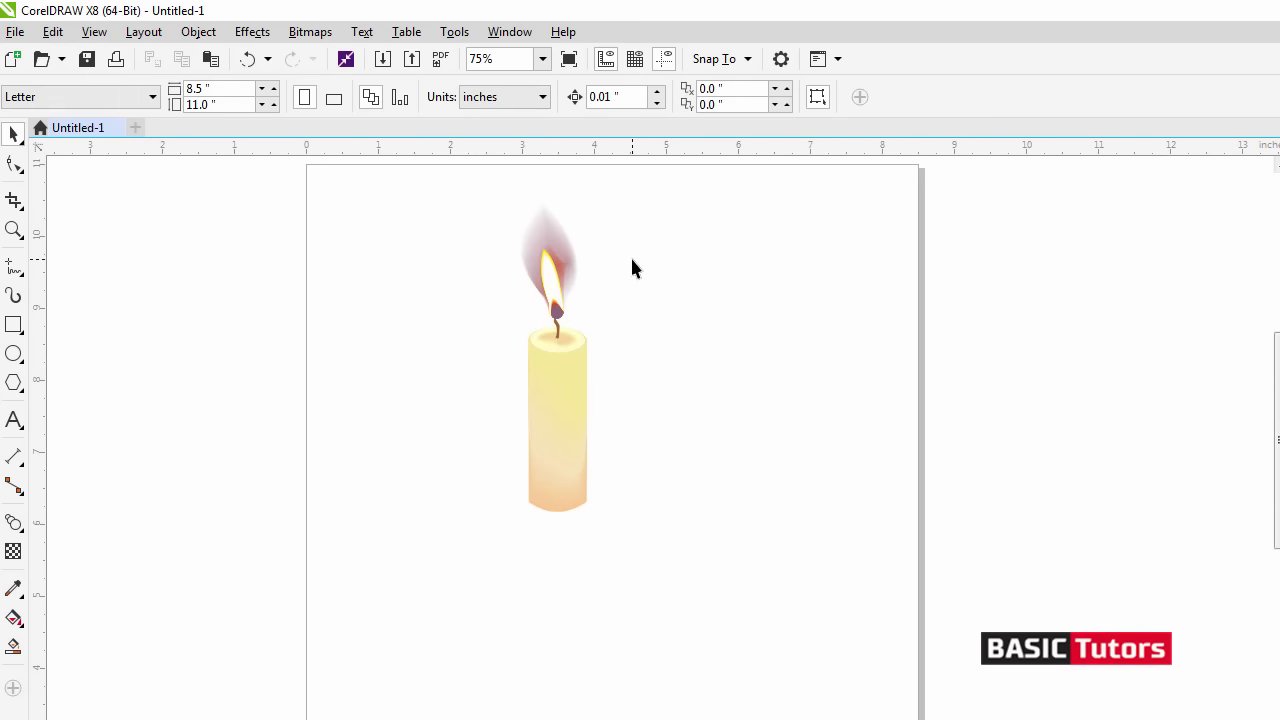
- Switch the page to landscape orientation and move the whole candle with its flame to about X 5.27, Y 5.85 inches
left_click(334, 97)
left_click_drag(651, 477, 676, 570)
left_click_drag(534, 380, 598, 468)
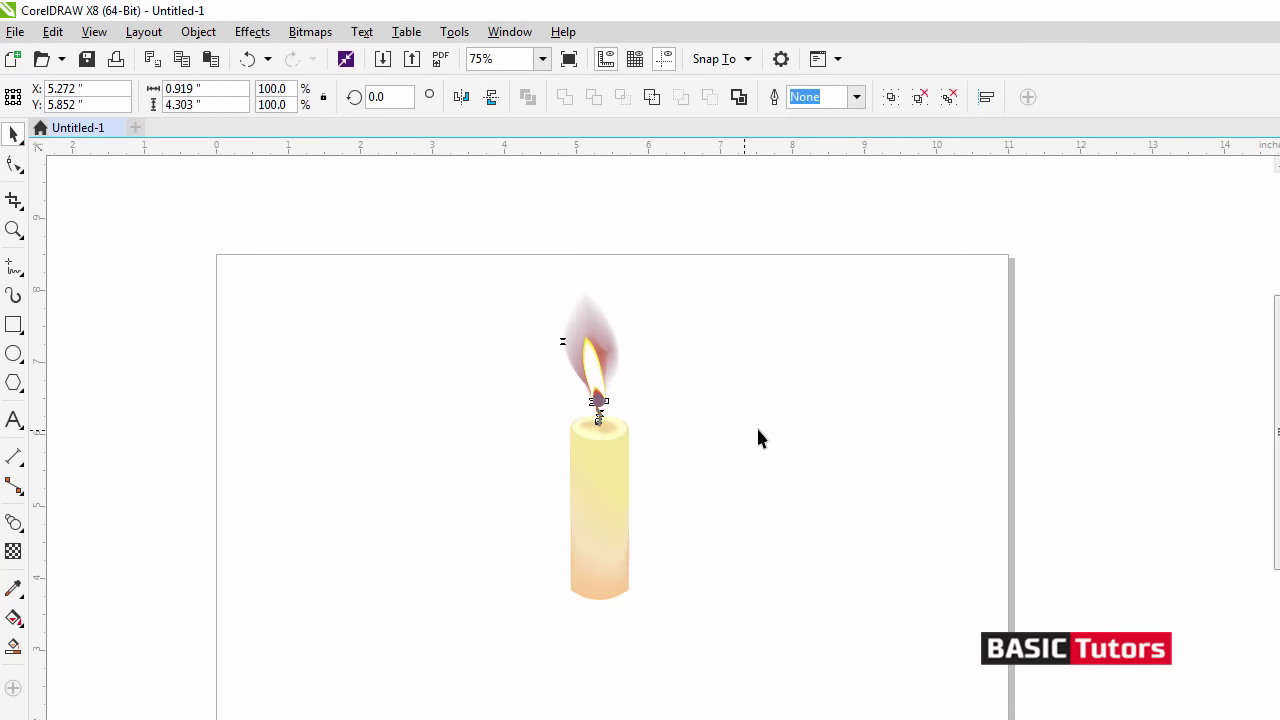
left_click(758, 427)
left_click_drag(1277, 420, 1277, 447)
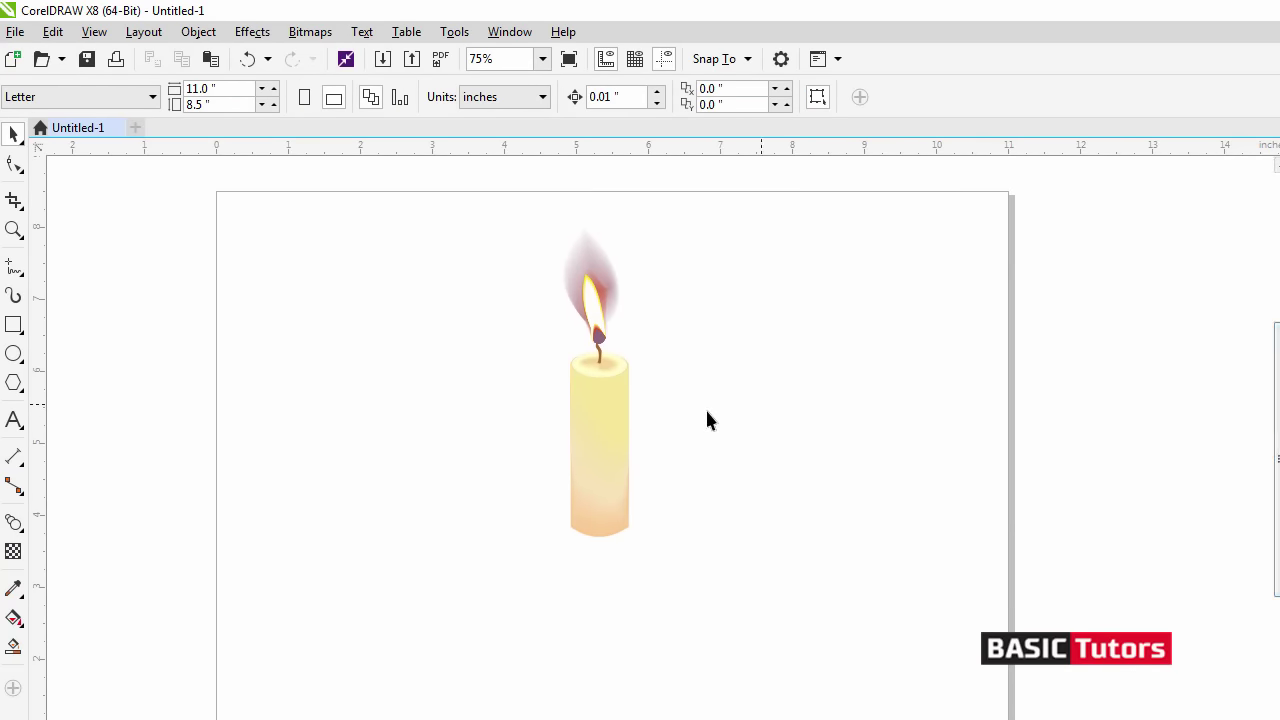
- Add a page-sized 11 x 8.5 inch rectangle behind the candle and give it a uniform fill
double_click(14, 325)
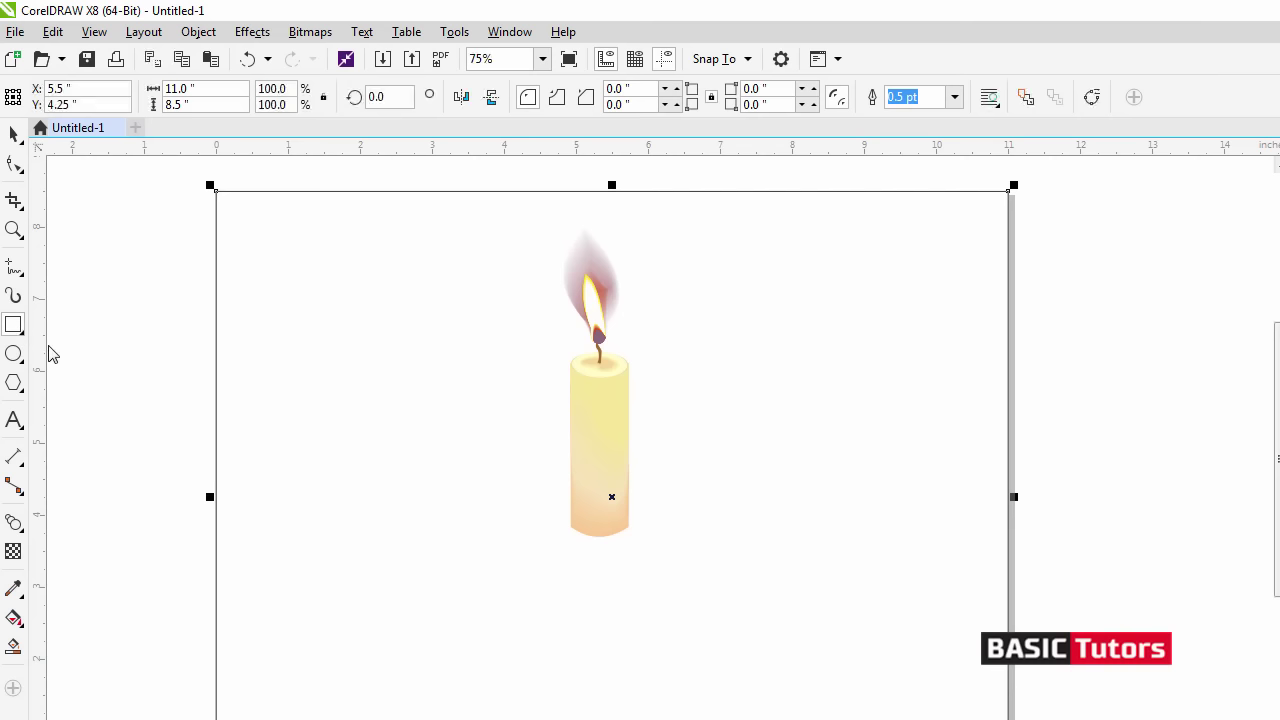
left_click(14, 133)
left_click(14, 618)
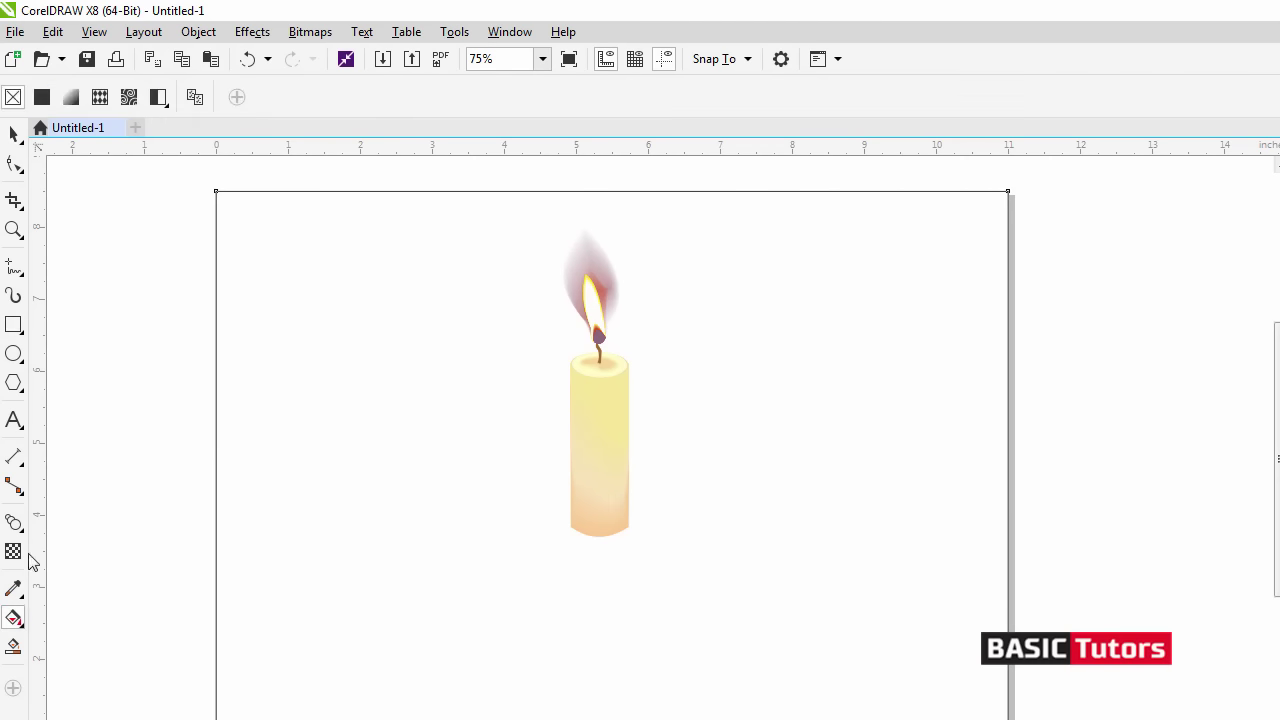
left_click(41, 97)
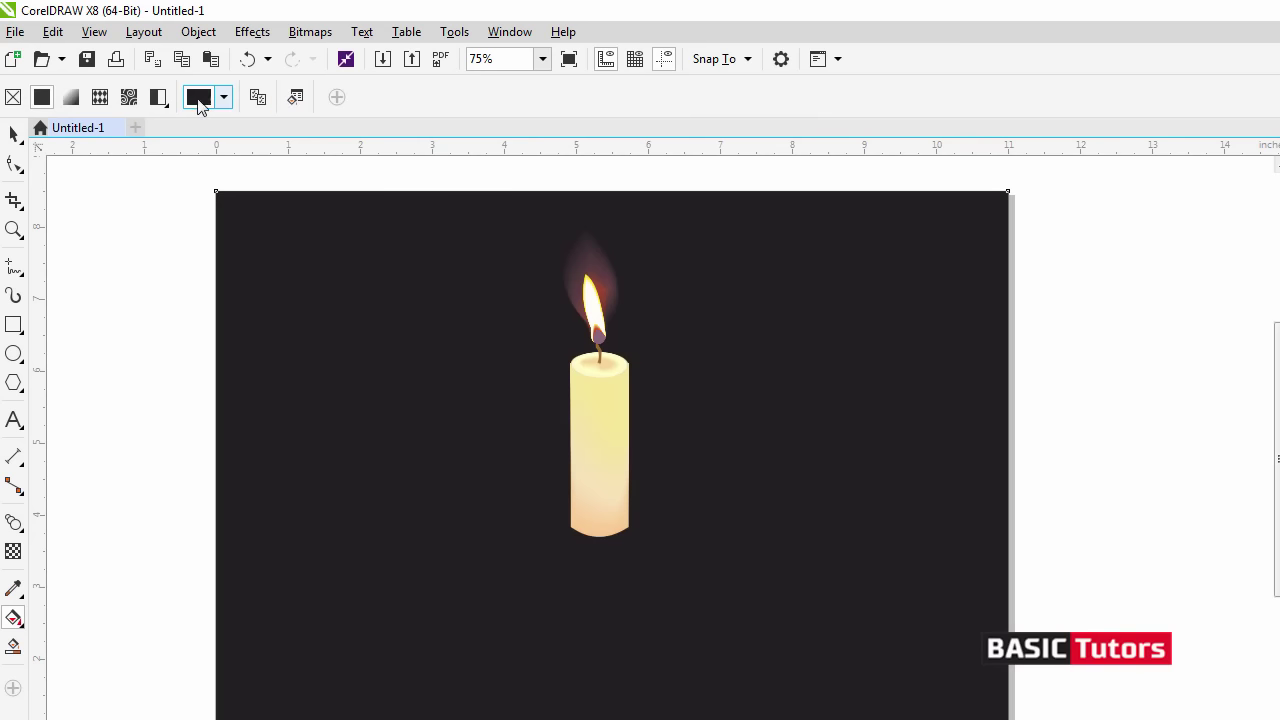
- Set the background rectangle's fill colour to CMYK 40, 40, 0, 60 and deselect it
left_click(224, 97)
left_click(413, 209)
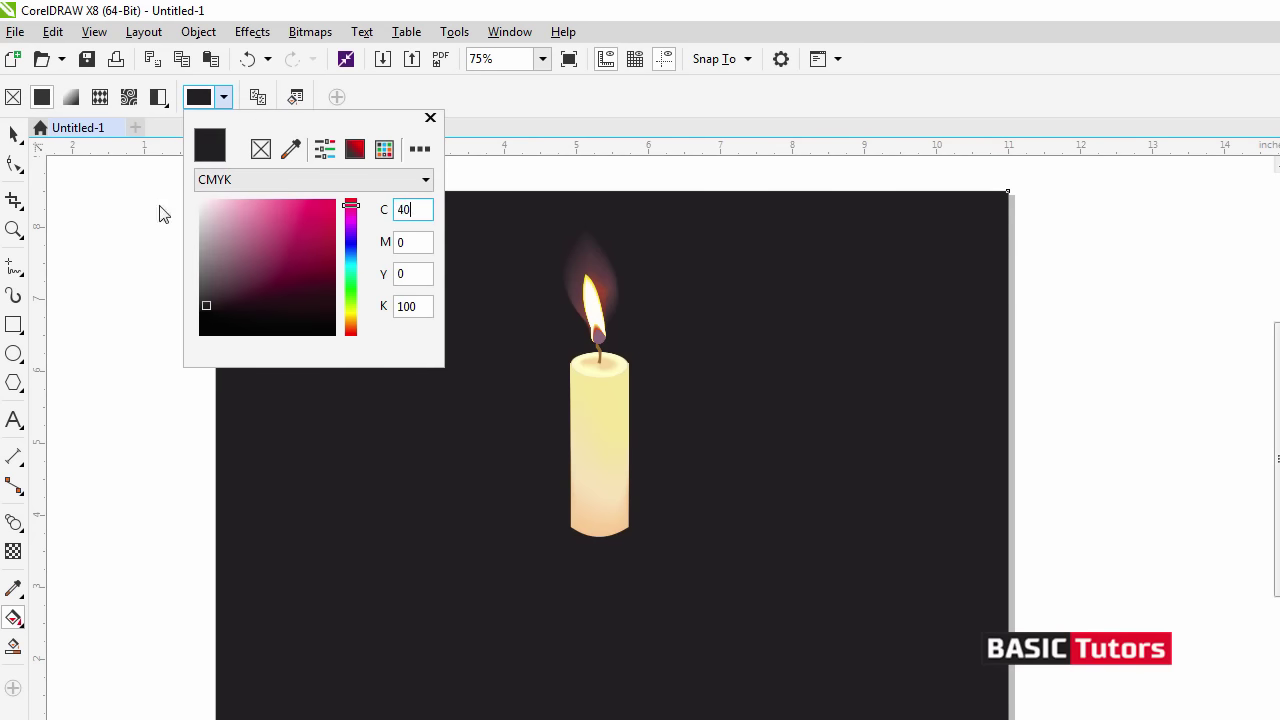
key("Tab")
type("40")
key("Tab")
key("Tab")
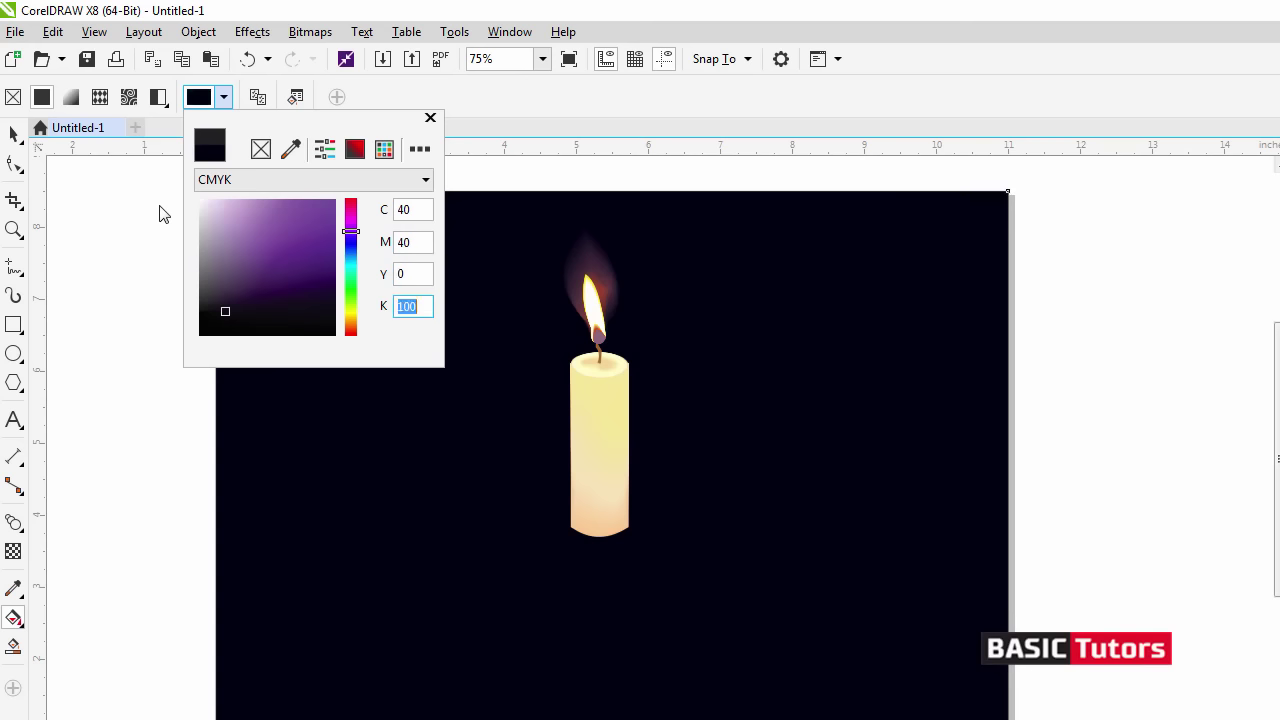
type("60")
key("Return")
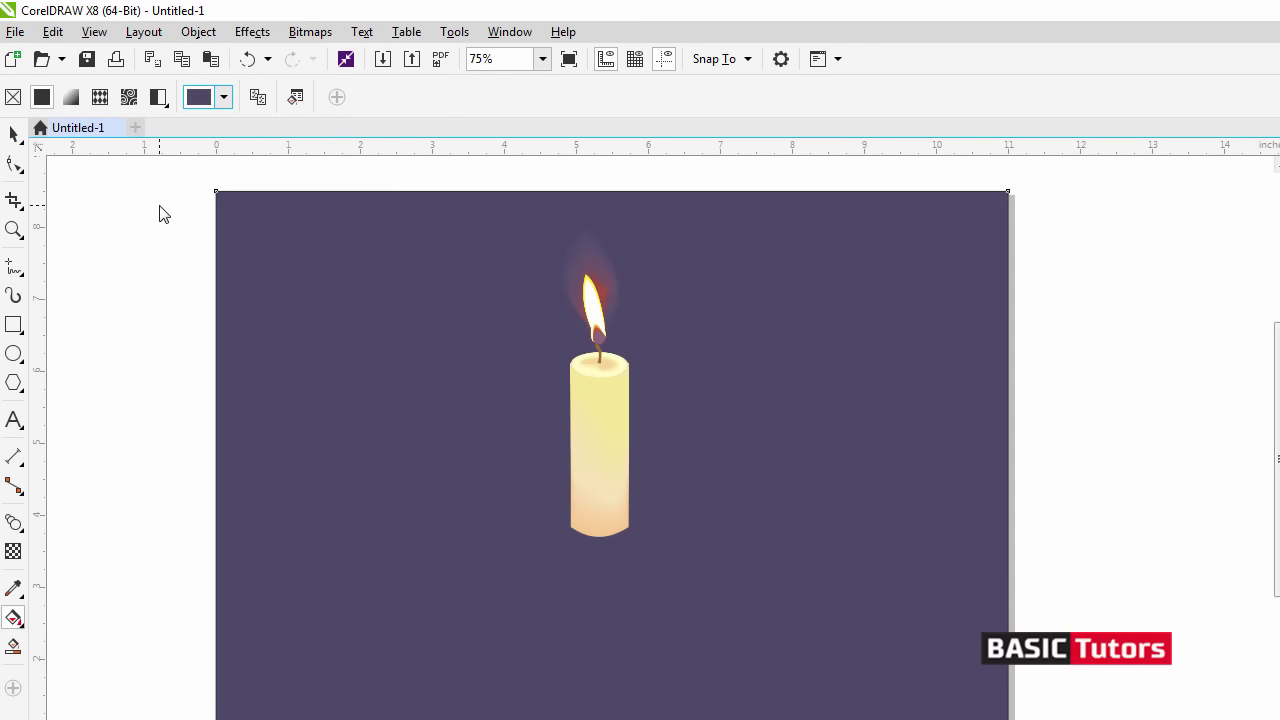
left_click(14, 132)
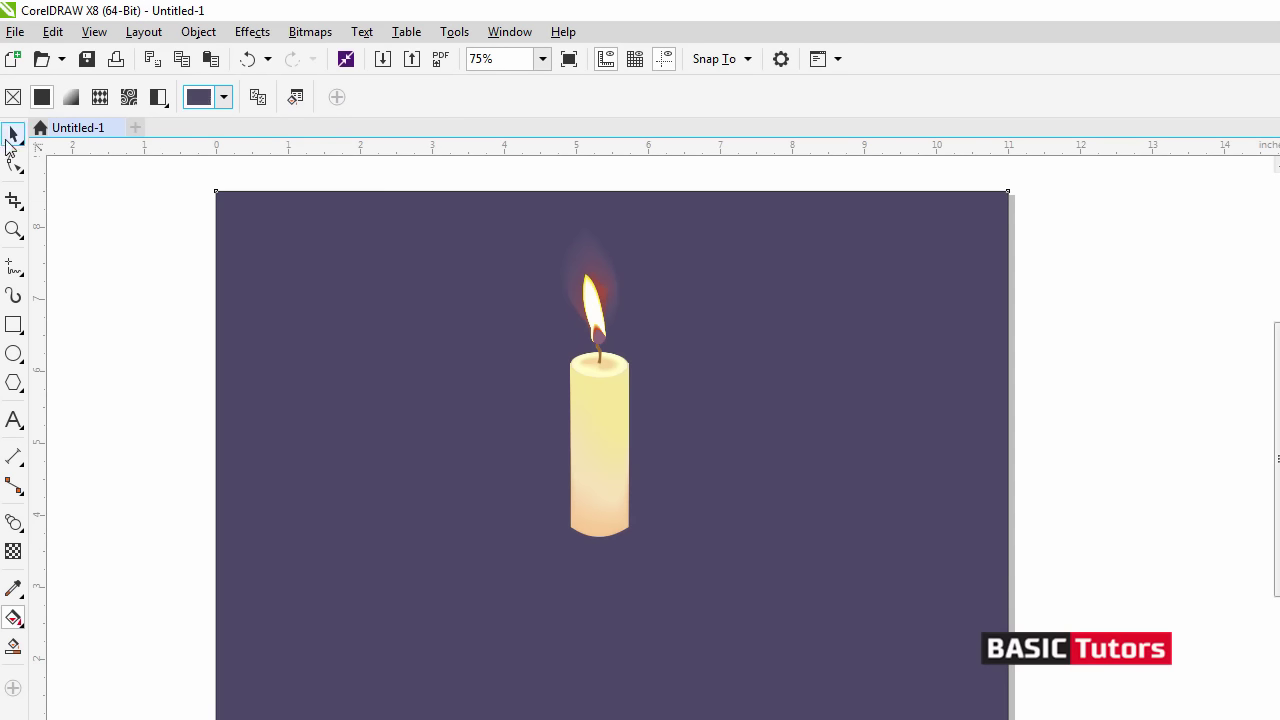
left_click(103, 219)
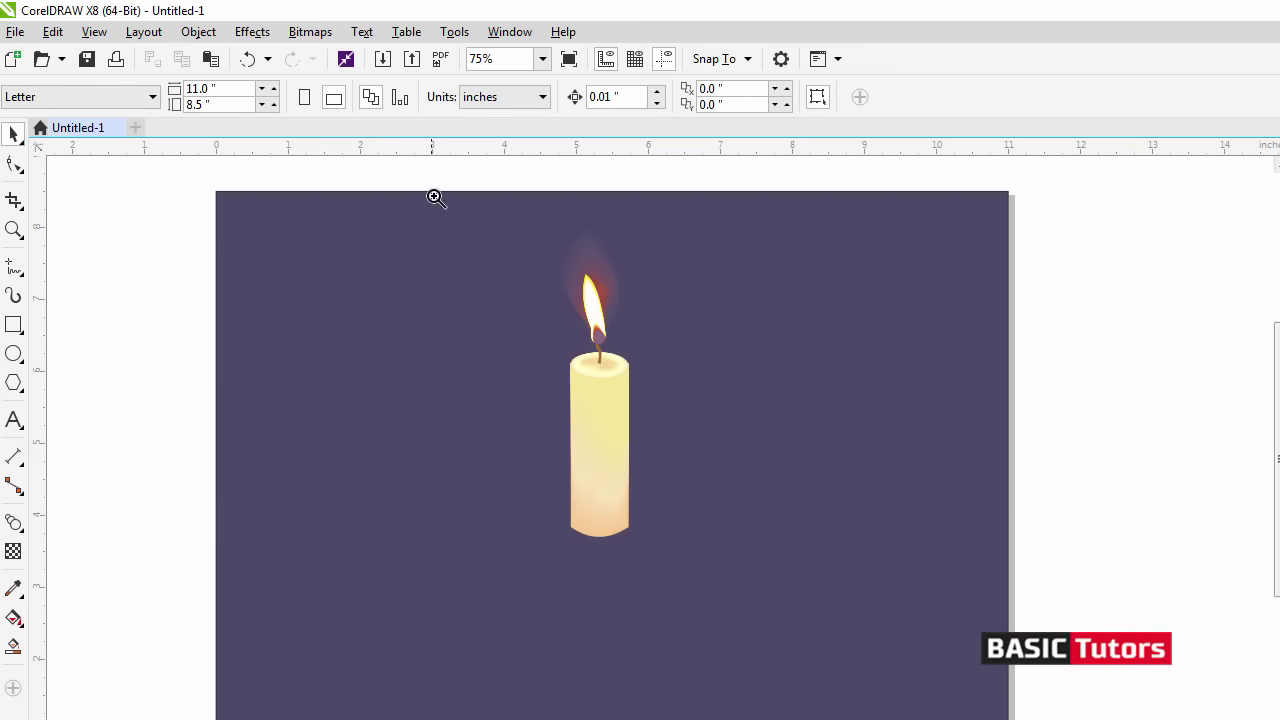
left_click_drag(390, 189, 889, 620)
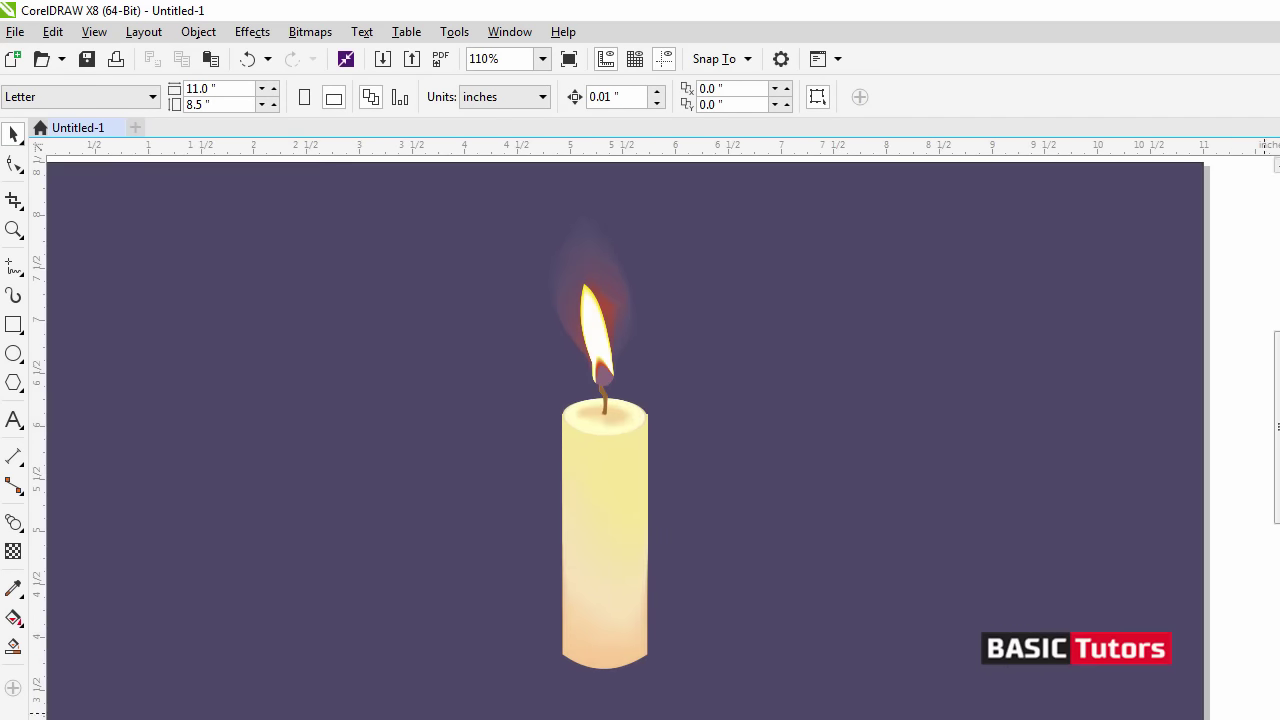
scroll(625, 440, "down", 1)
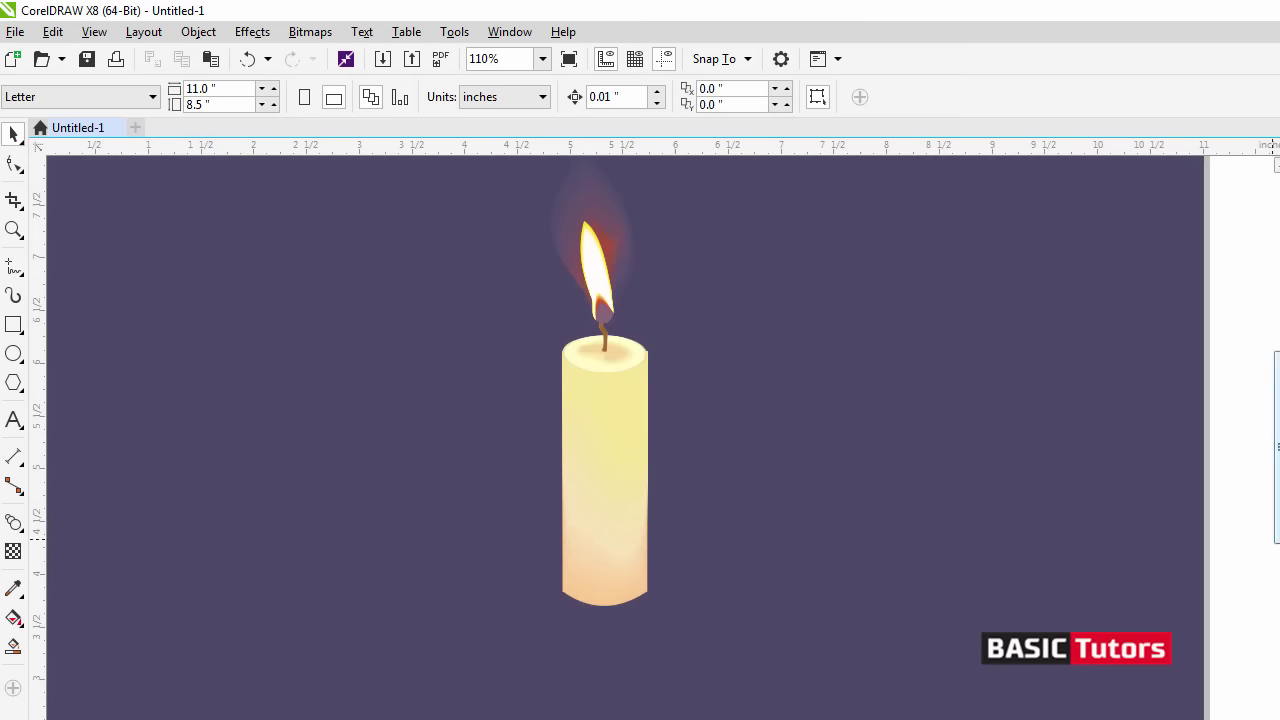
left_click_drag(1278, 510, 1278, 505)
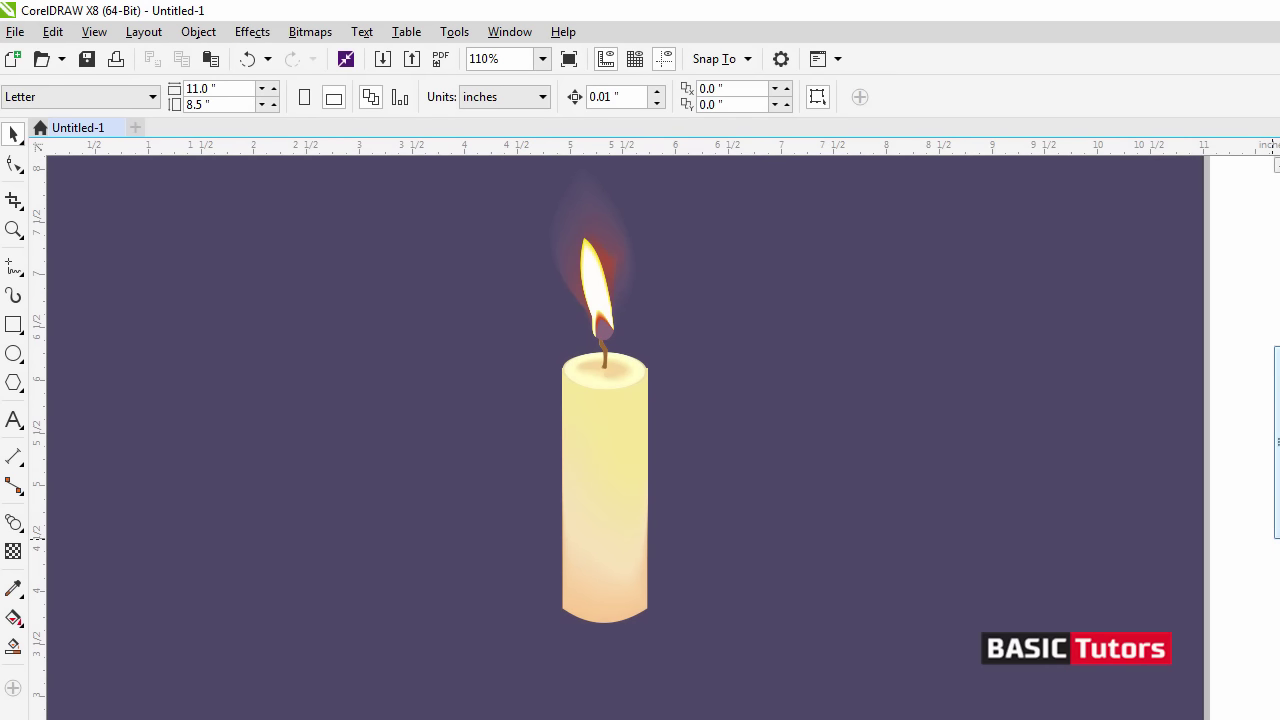